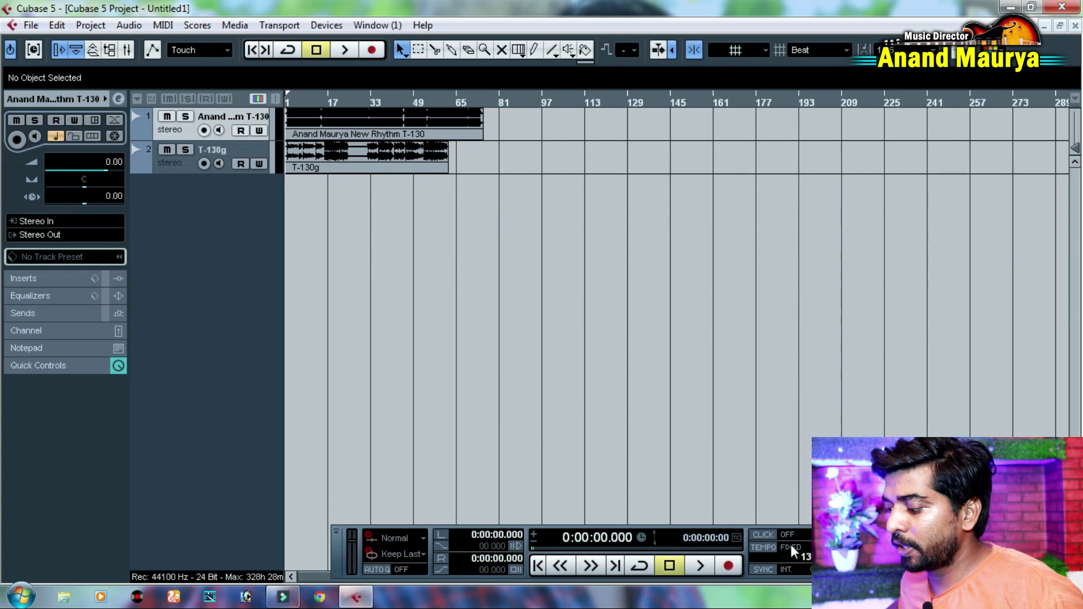
Move the T-130g clip later along its track so that it starts at about bar 13.4
drag(330, 162, 457, 158)
mouse_move(352, 123)
mouse_down()
mouse_move(435, 123)
mouse_move(348, 125)
mouse_up()
drag(461, 148, 364, 146)
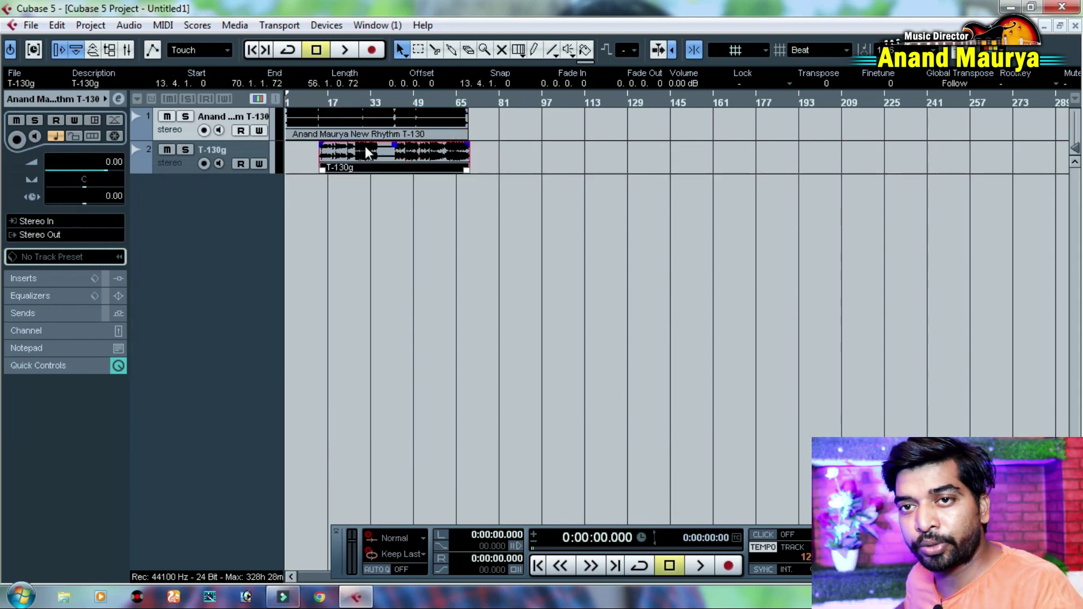
Toggle the project tempo between tempo track and fixed, leave it fixed, and fine-tune the tempo to match the T-130 clips
click(789, 547)
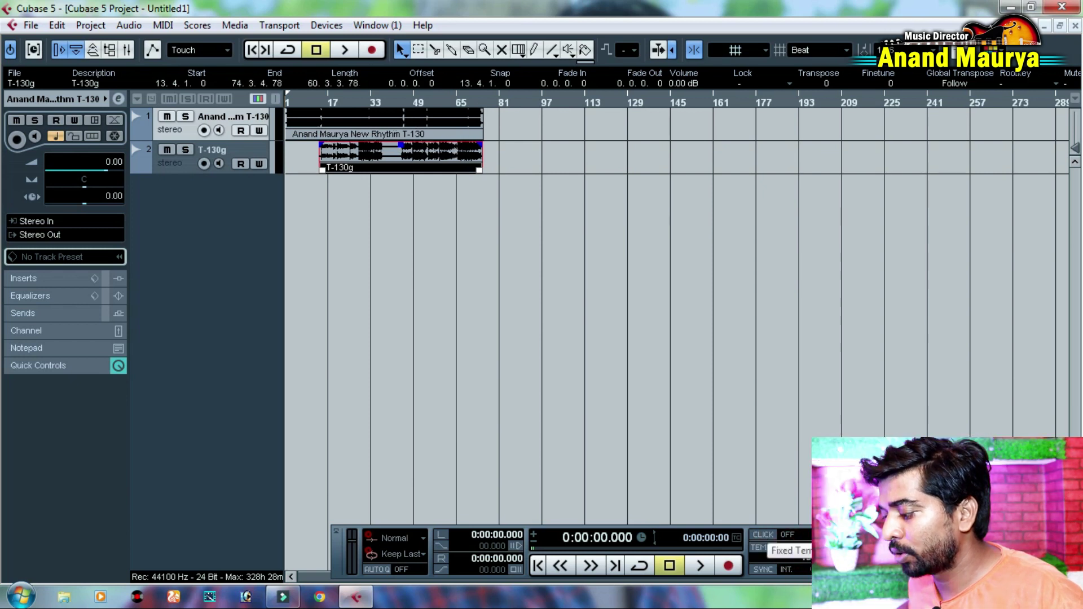
click(795, 547)
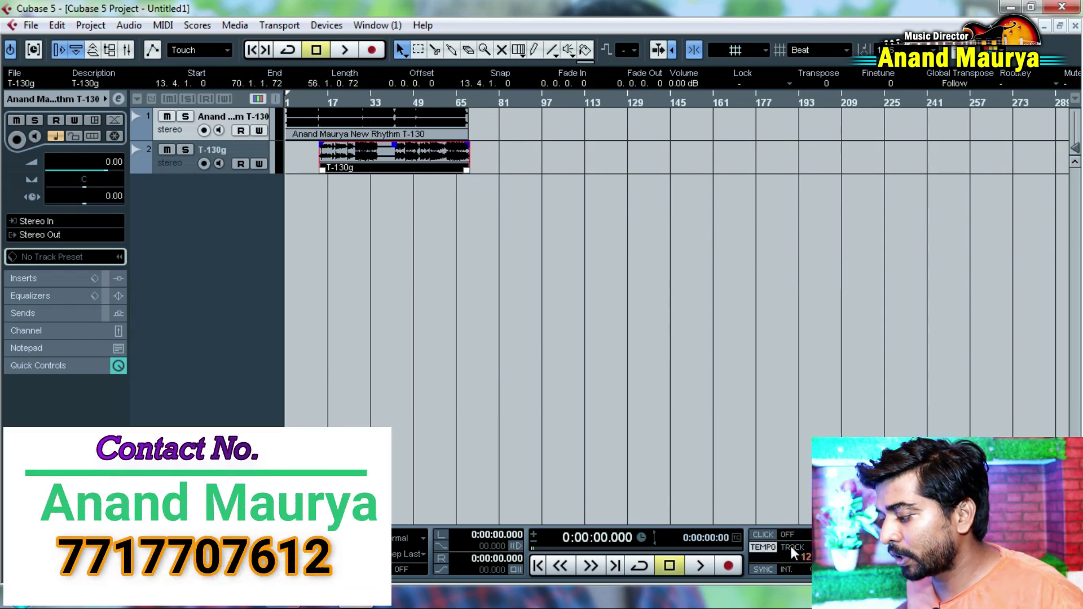
click(796, 547)
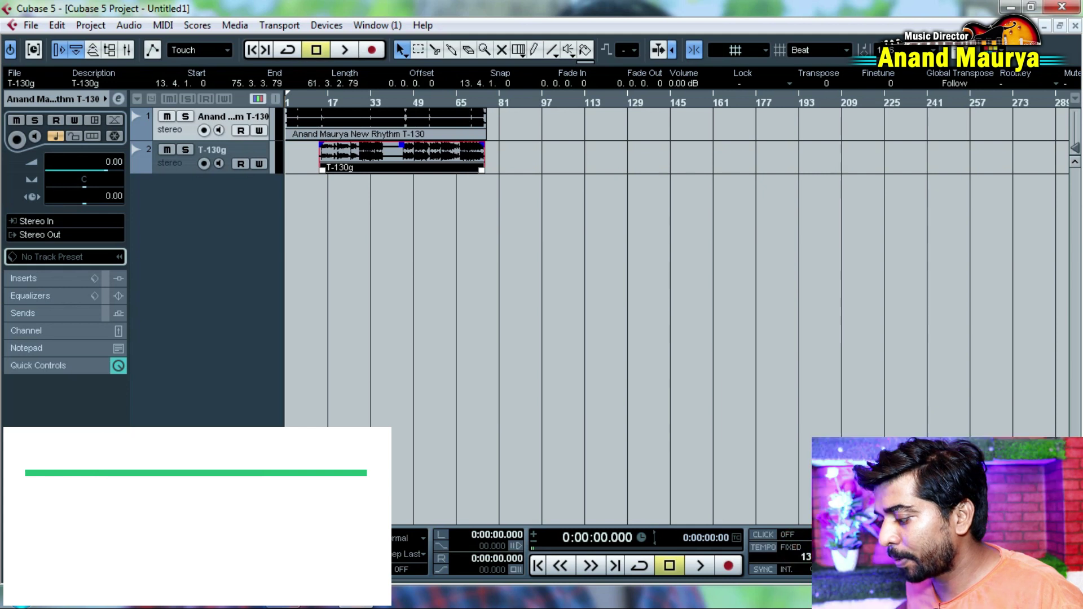
scroll(805, 555, down, 3)
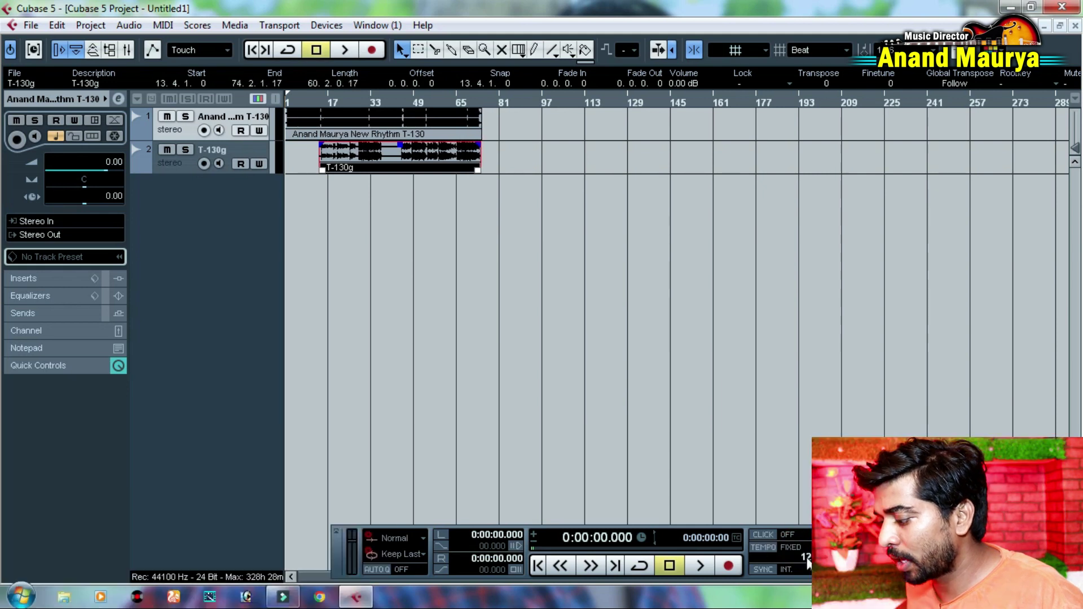
scroll(805, 553, down, 1)
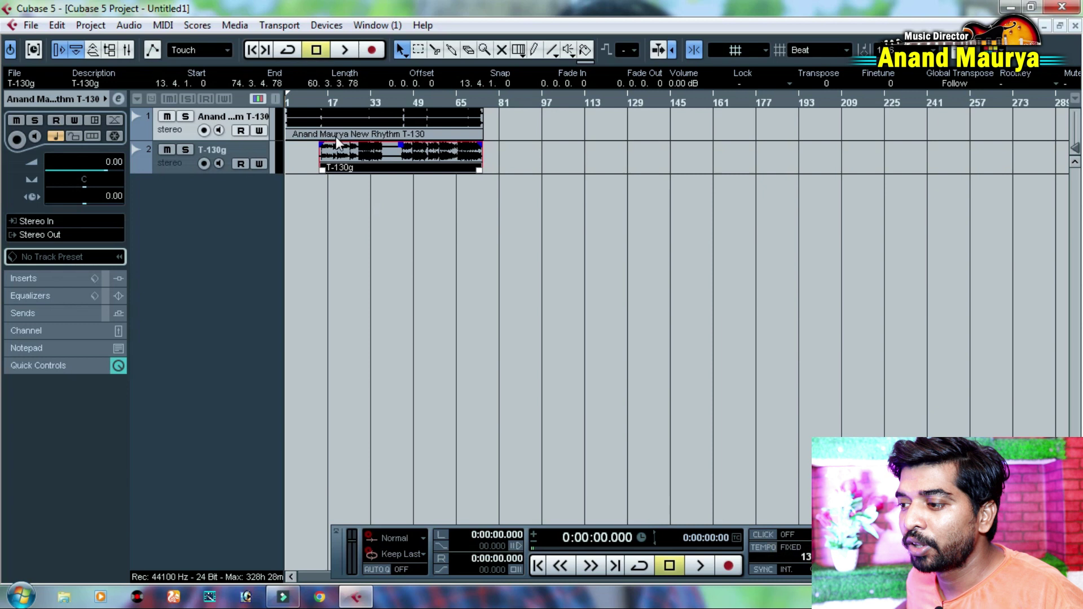
Play the rhythm track from bar 2 to hear where its beat begins
drag(302, 103, 310, 221)
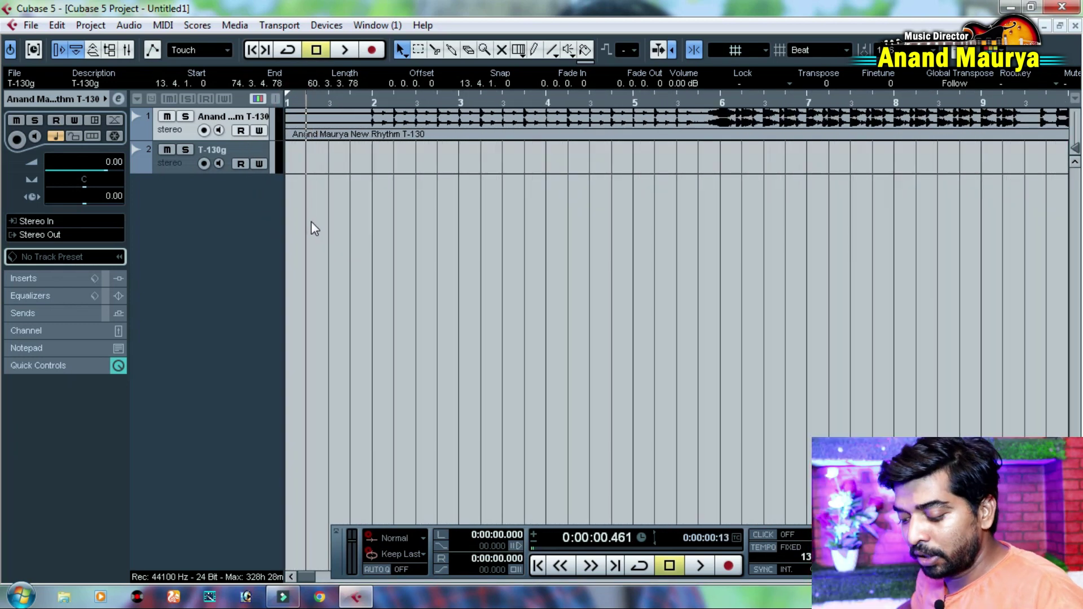
key(g)
key(g)
key(g)
key(g)
key(g)
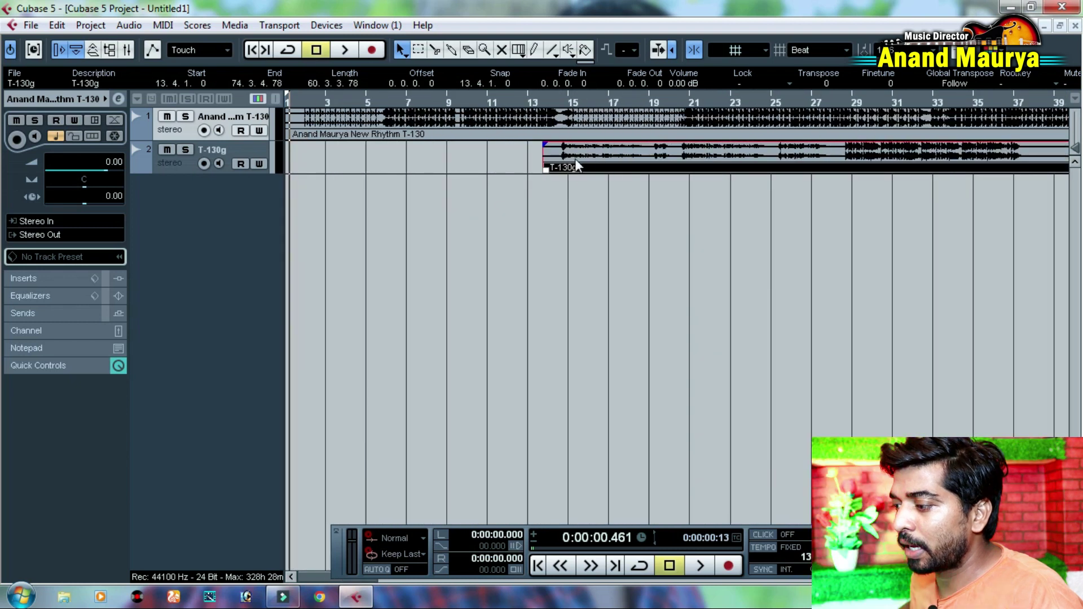
drag(299, 103, 353, 147)
key(space)
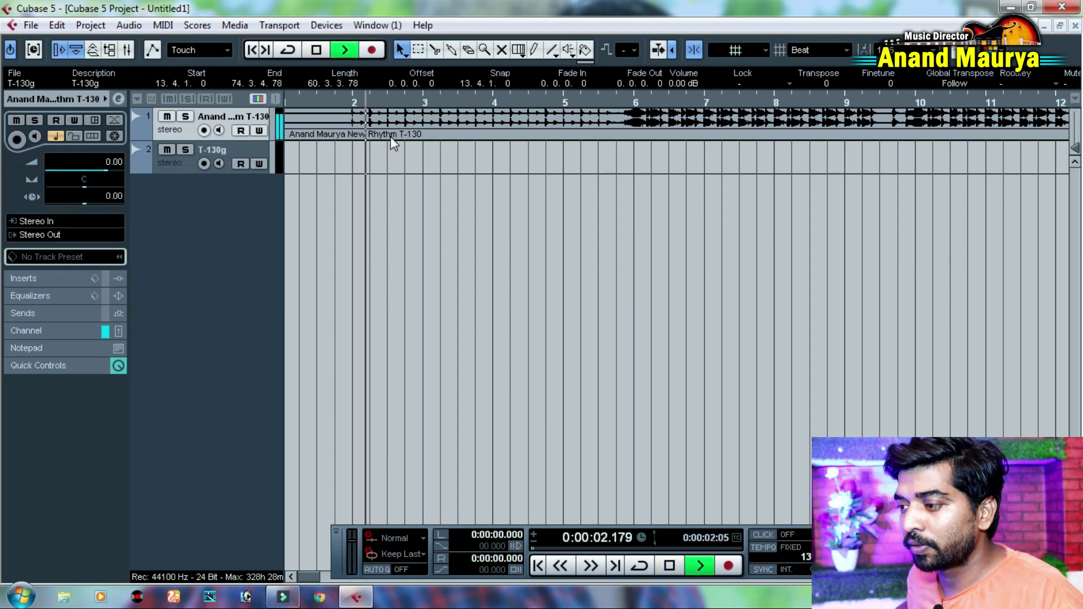
key(space)
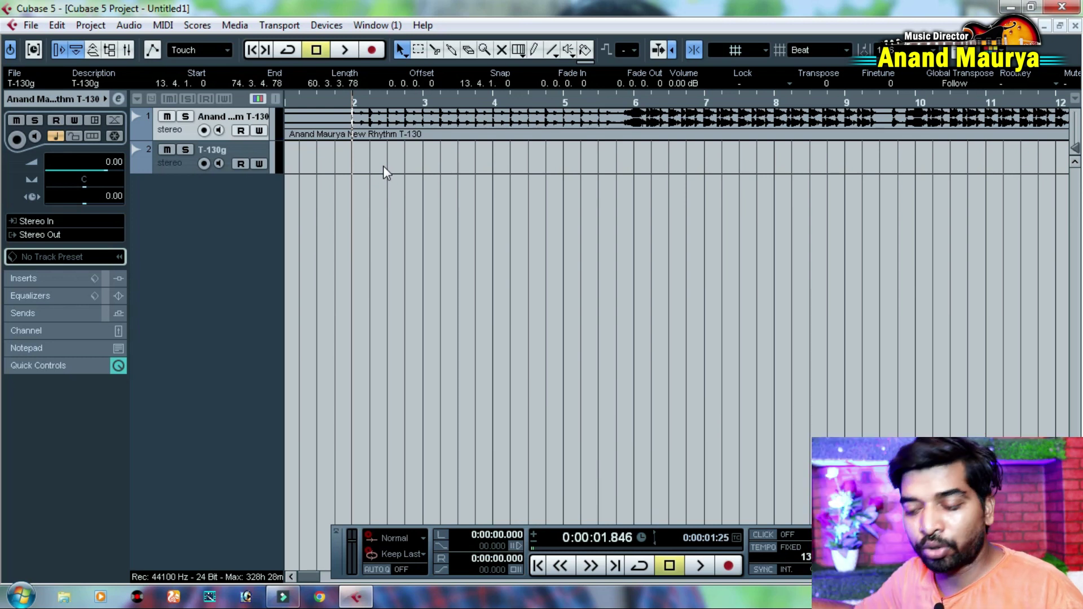
Continue auditioning the rhythm track and jump ahead to the section starting at bar 6
key(g)
key(g)
key(g)
key(space)
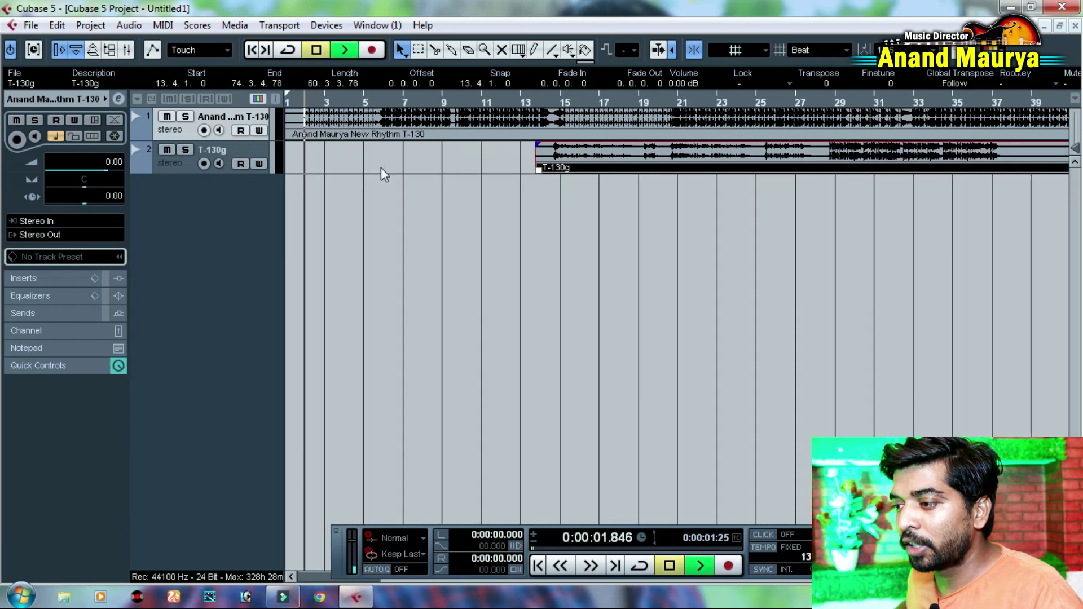
drag(381, 99, 391, 151)
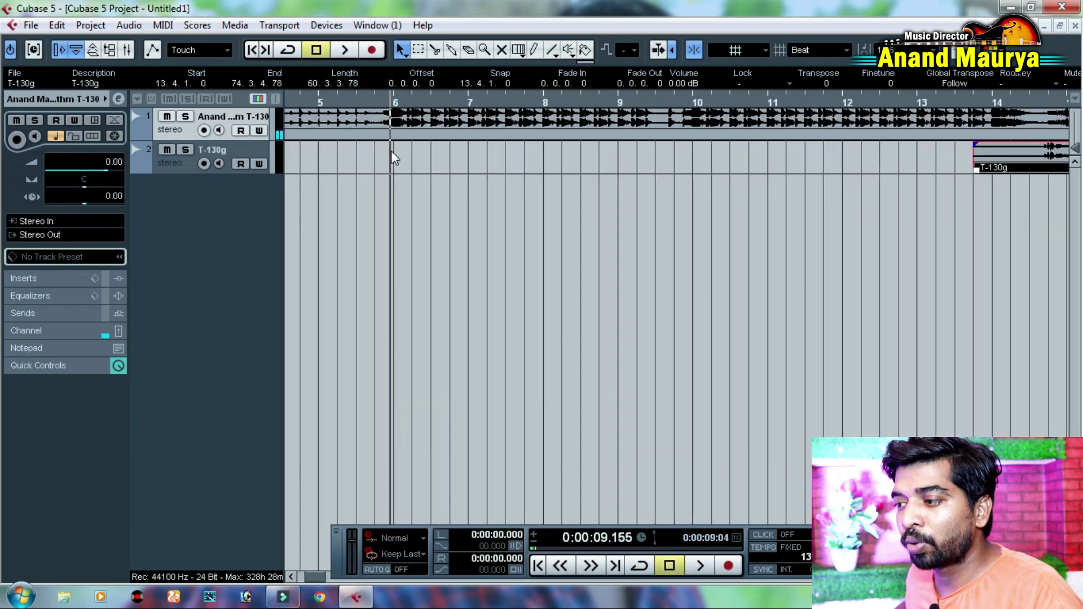
key(space)
Replay the intro of the rhythm track from bar 2 and check its beats against the grid
key(g)
key(g)
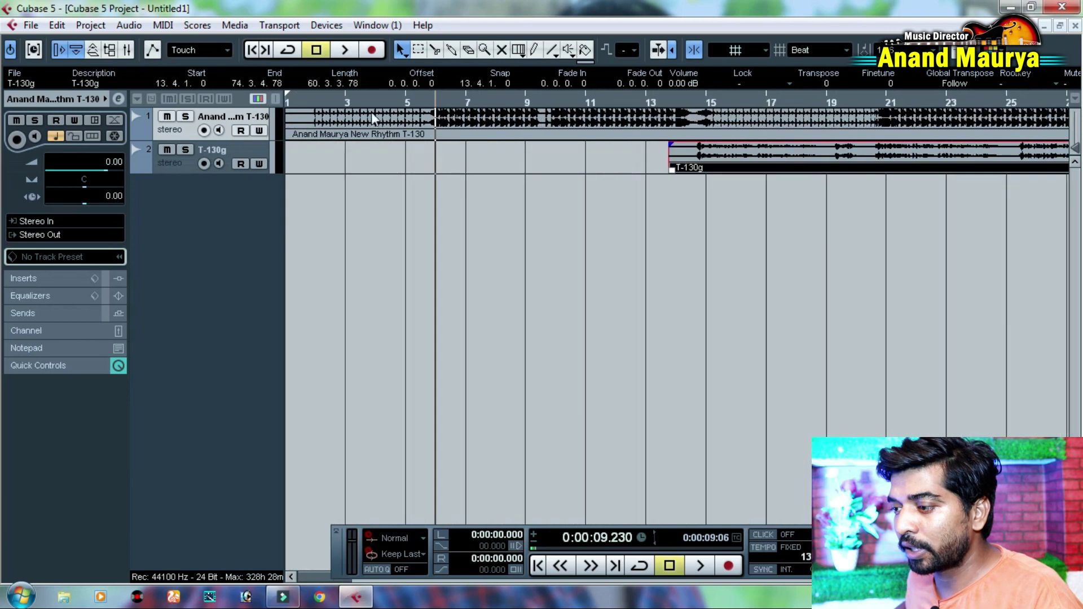
drag(302, 104, 321, 143)
key(space)
key(g)
key(g)
key(g)
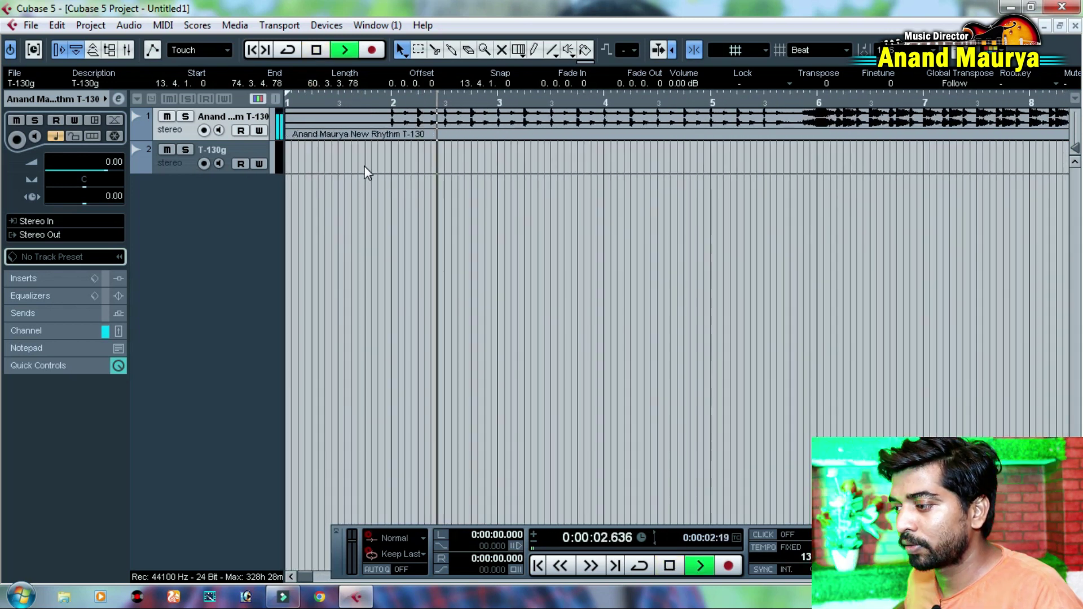
key(g)
key(h)
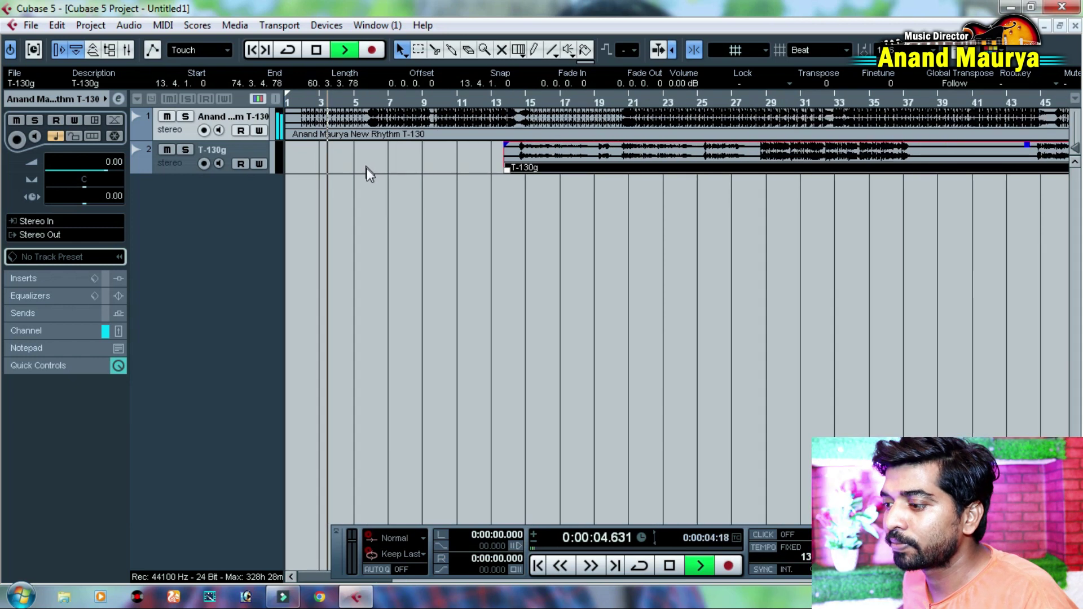
key(h)
key(h)
key(h)
key(space)
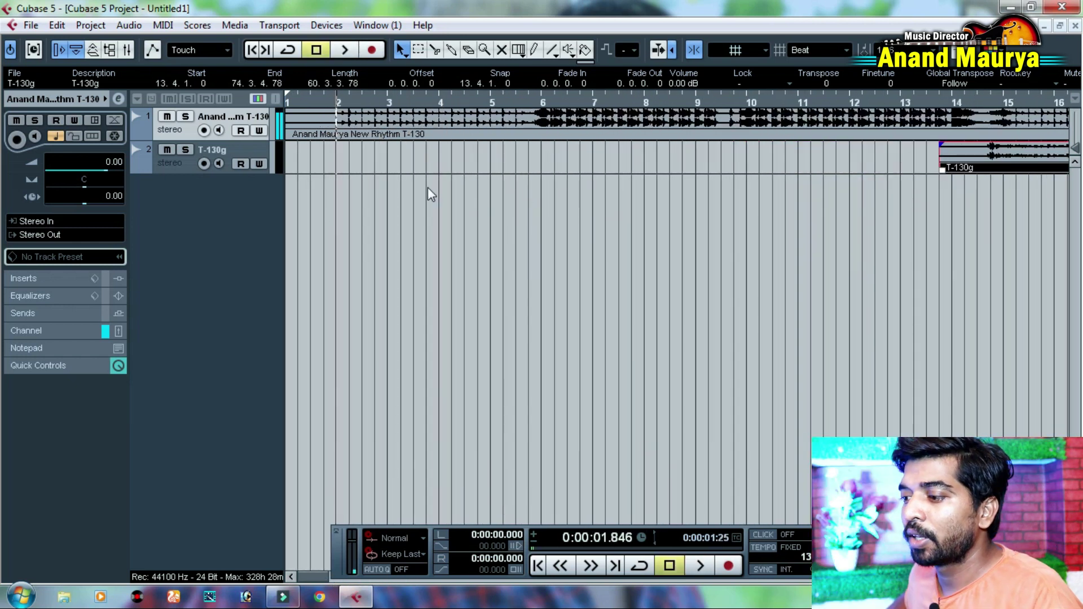
Turn on the metronome click and play the rhythm track from bar 2 against it
key(h)
key(c)
key(space)
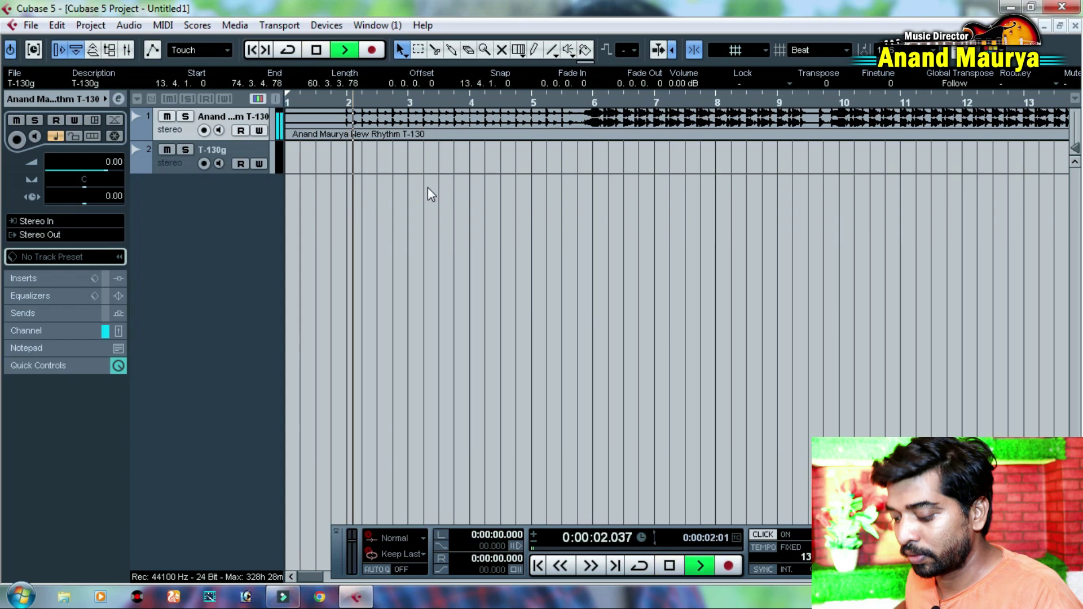
key(h)
key(space)
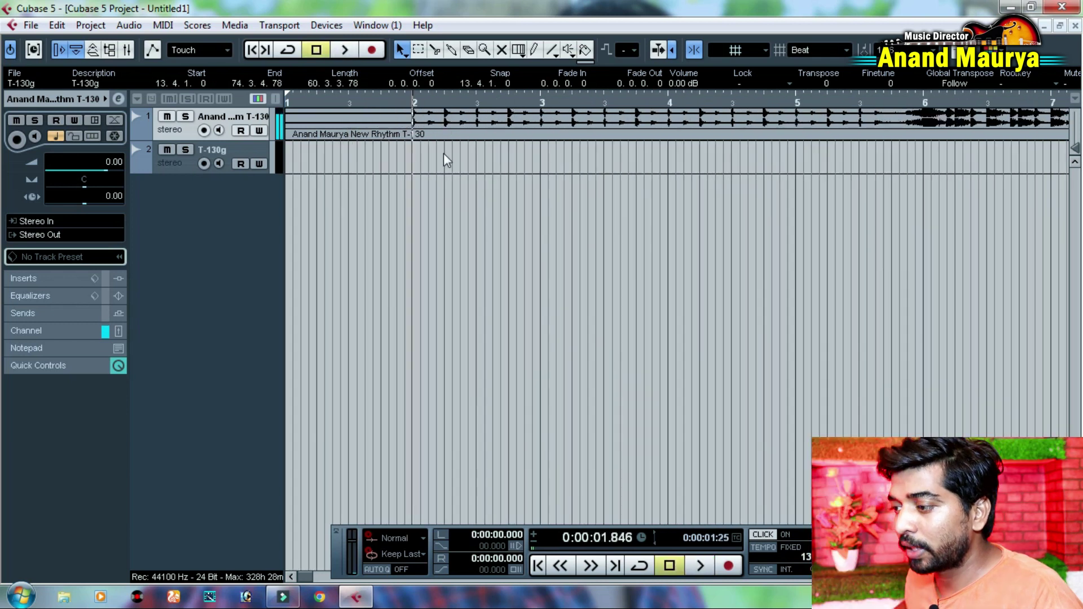
Split the rhythm clip at bars 2 and 3 and play the cut section from bar 2
alt+click(413, 140)
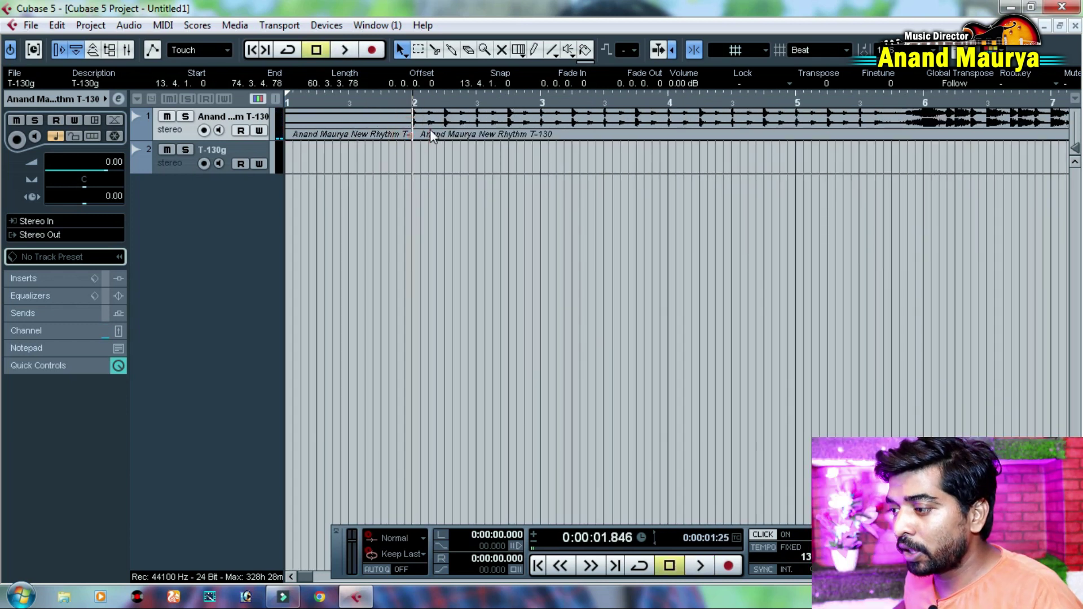
alt+click(538, 121)
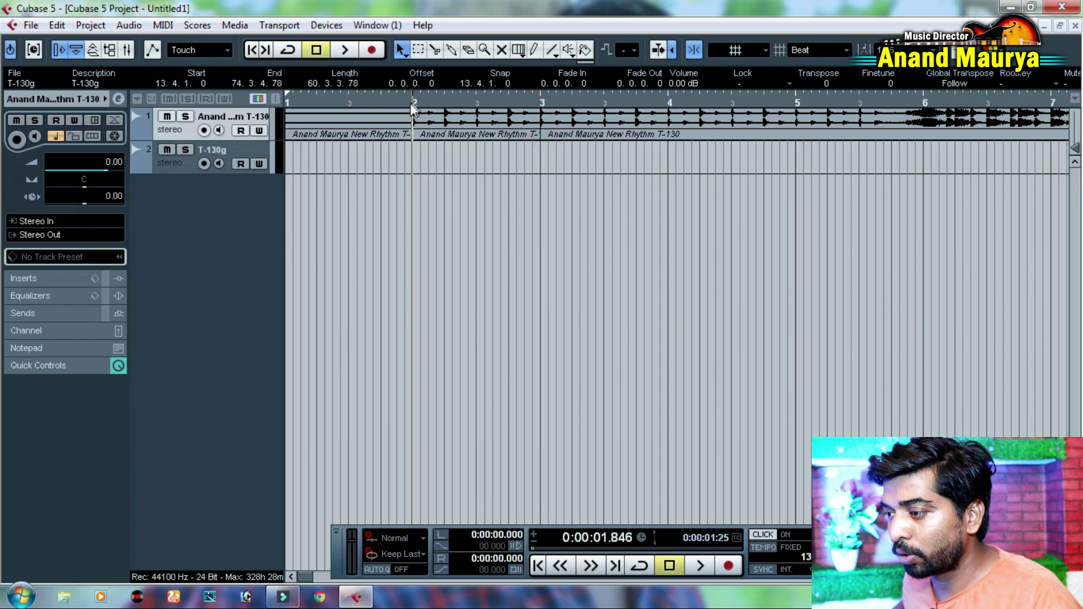
drag(415, 100, 354, 123)
click(443, 104)
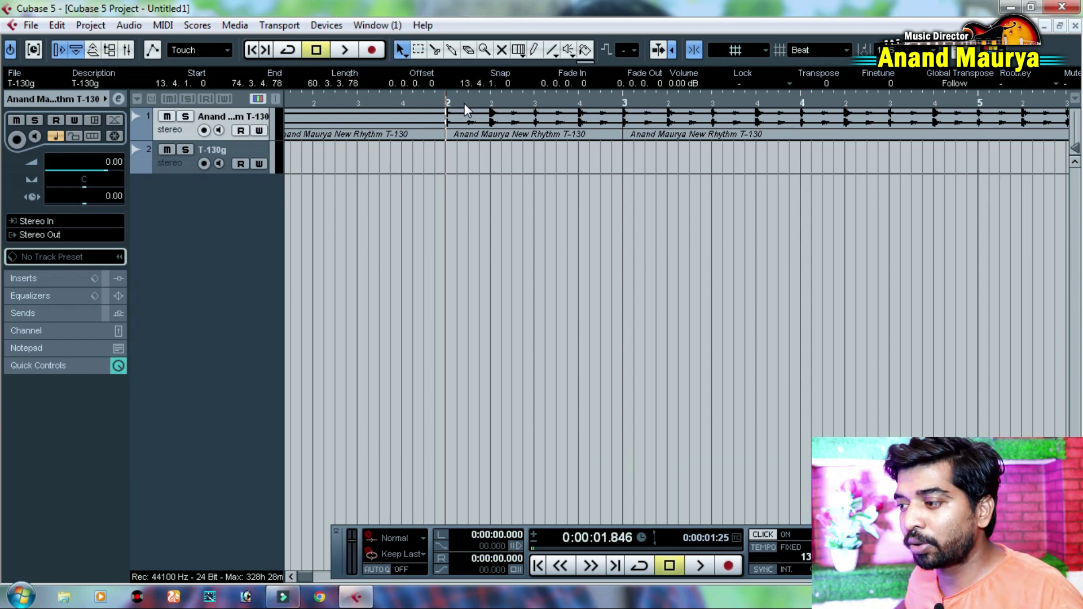
key(space)
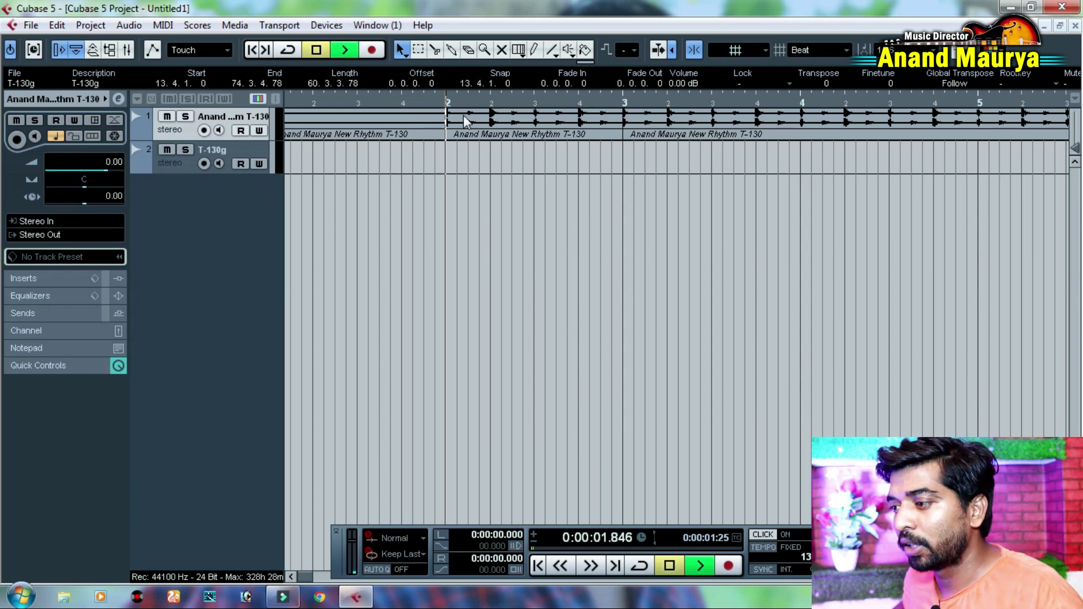
key(space)
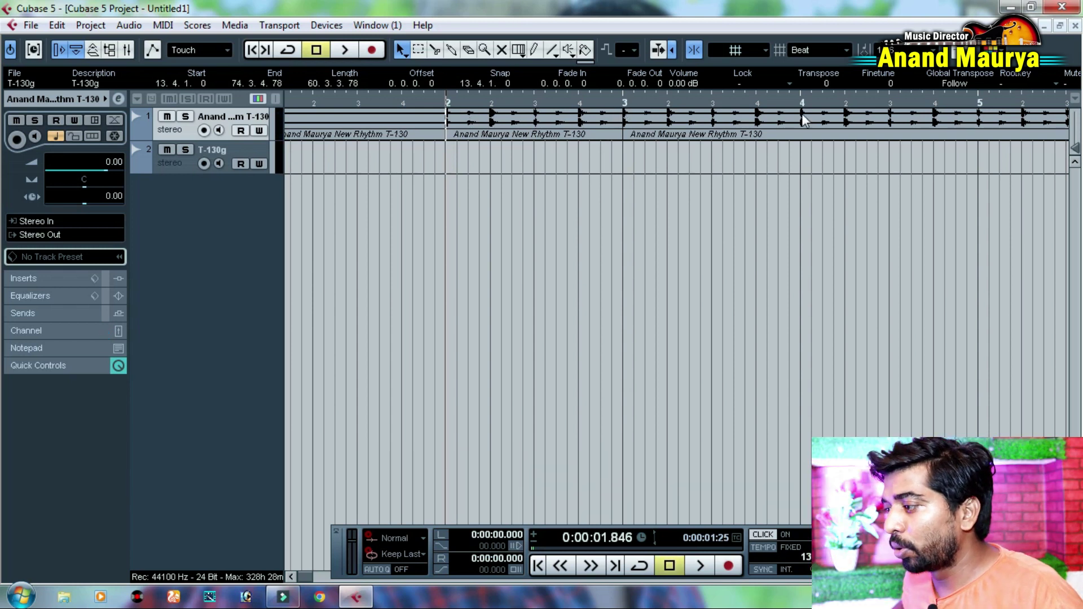
Split the rhythm clip at bar 6 and return the playhead to the start of the project
scroll(809, 110, right, 3)
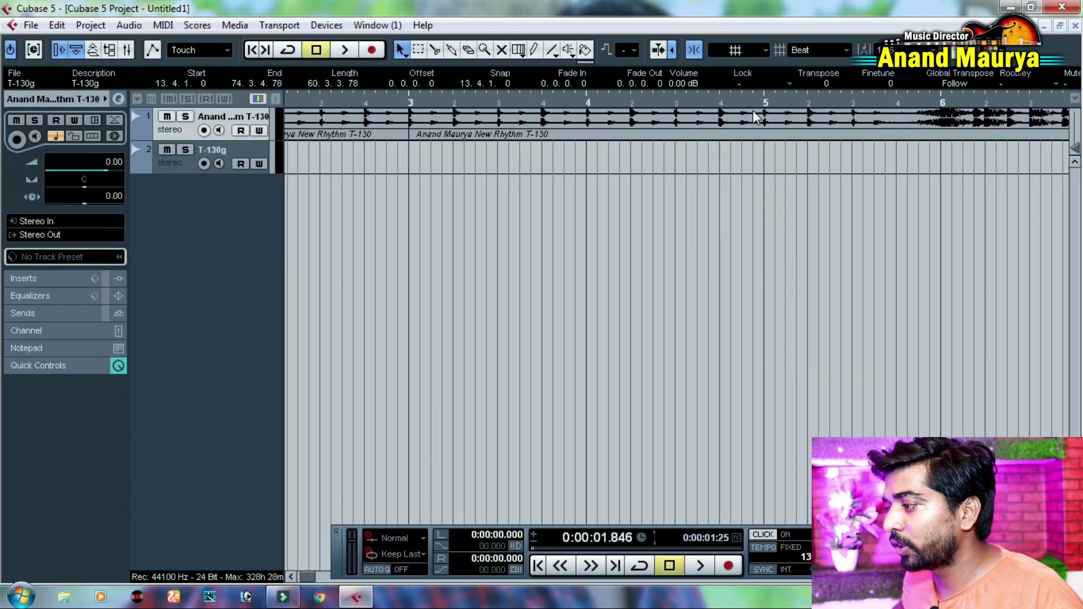
alt+click(934, 116)
drag(558, 101, 280, 107)
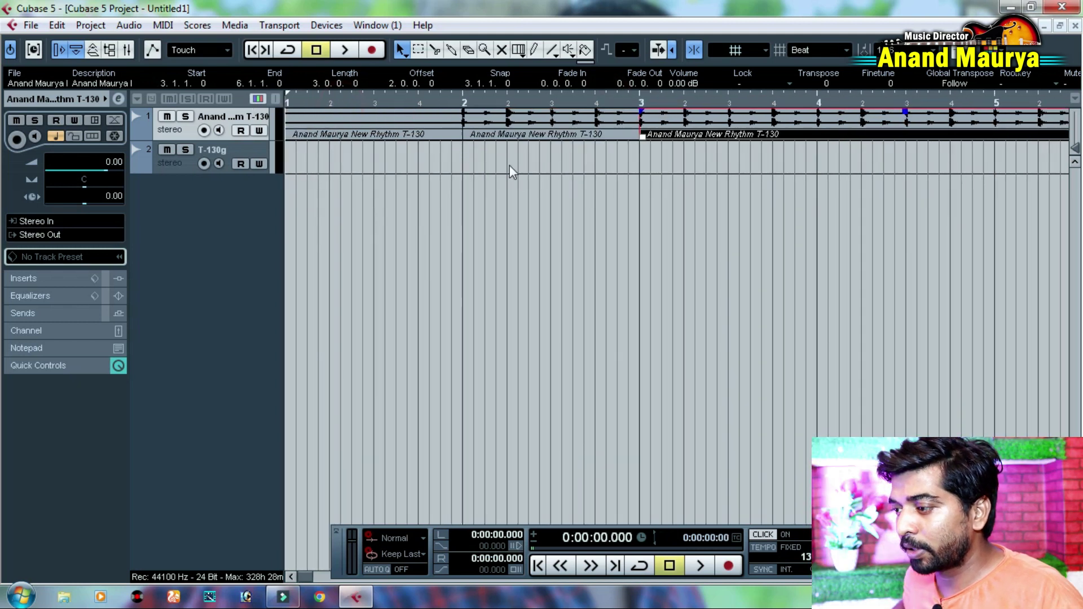
Delete the two short rhythm pieces before bar 3 and extend the following piece back to bar 1
drag(511, 170, 369, 123)
key(Delete)
drag(646, 136, 287, 137)
key(g)
key(g)
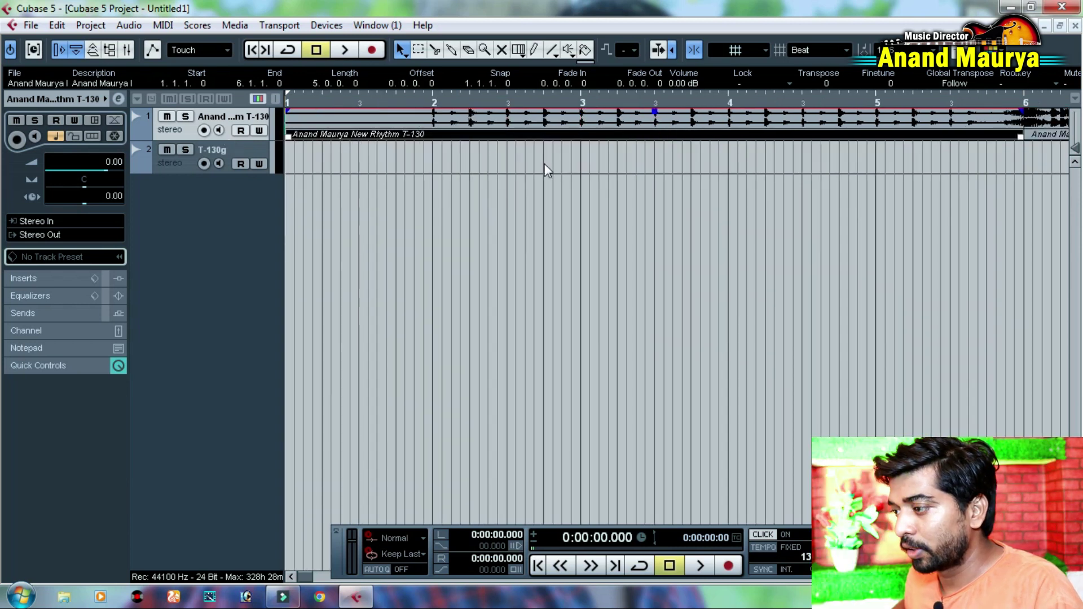
Split the rhythm clip at bar 10 and select the four-bar piece starting at bar 6
drag(673, 174, 714, 186)
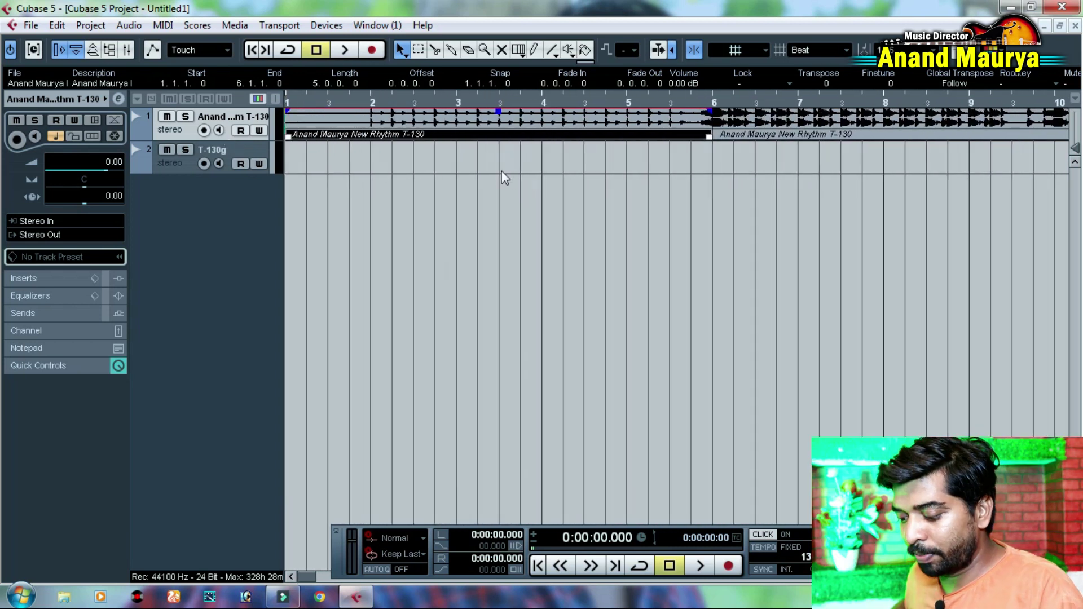
key(g)
key(g)
key(g)
drag(324, 103, 327, 128)
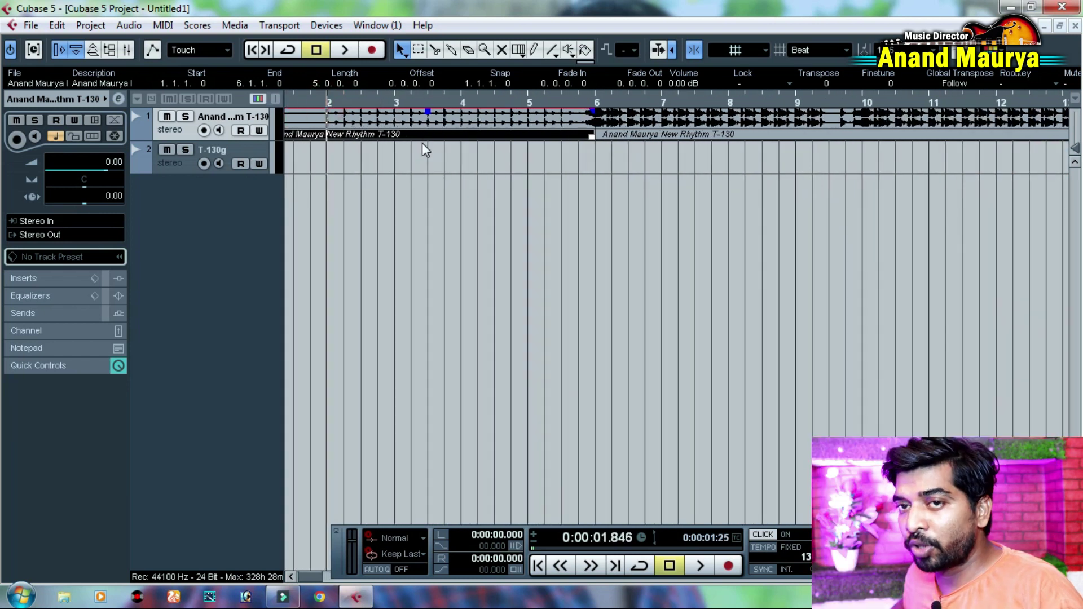
click(622, 134)
scroll(660, 152, right, 3)
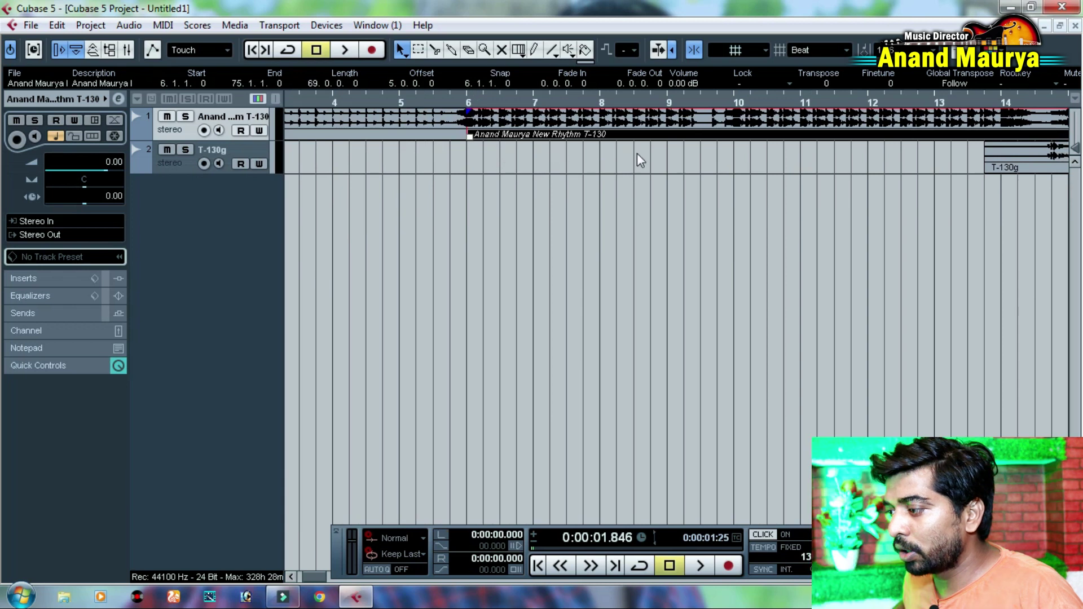
alt+click(734, 127)
click(655, 127)
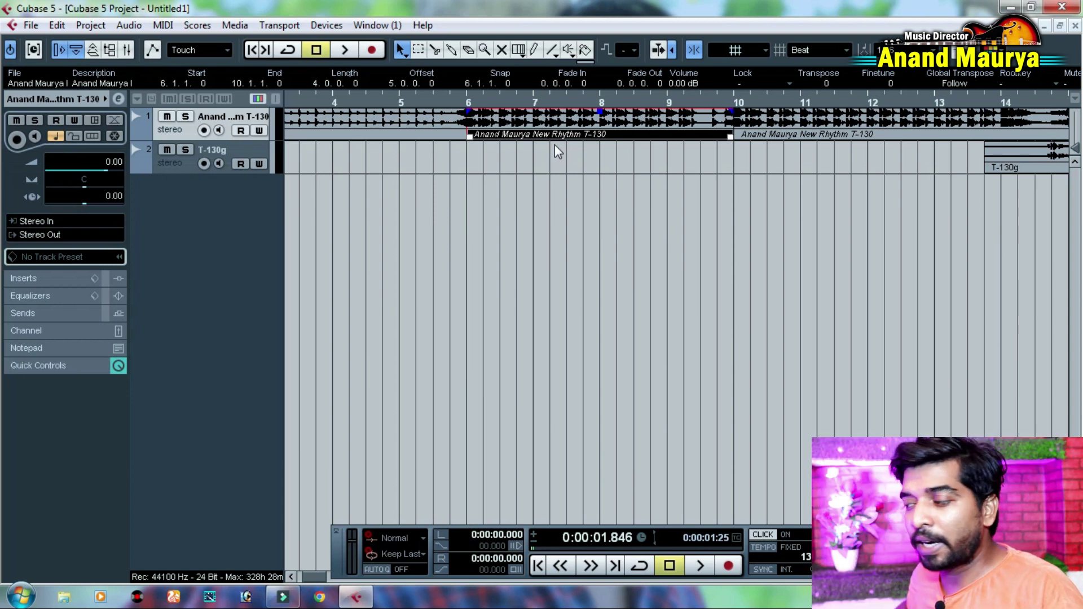
Split the rhythm clip at bar 14 and select the four-bar piece starting at bar 10
scroll(533, 209, right, 3)
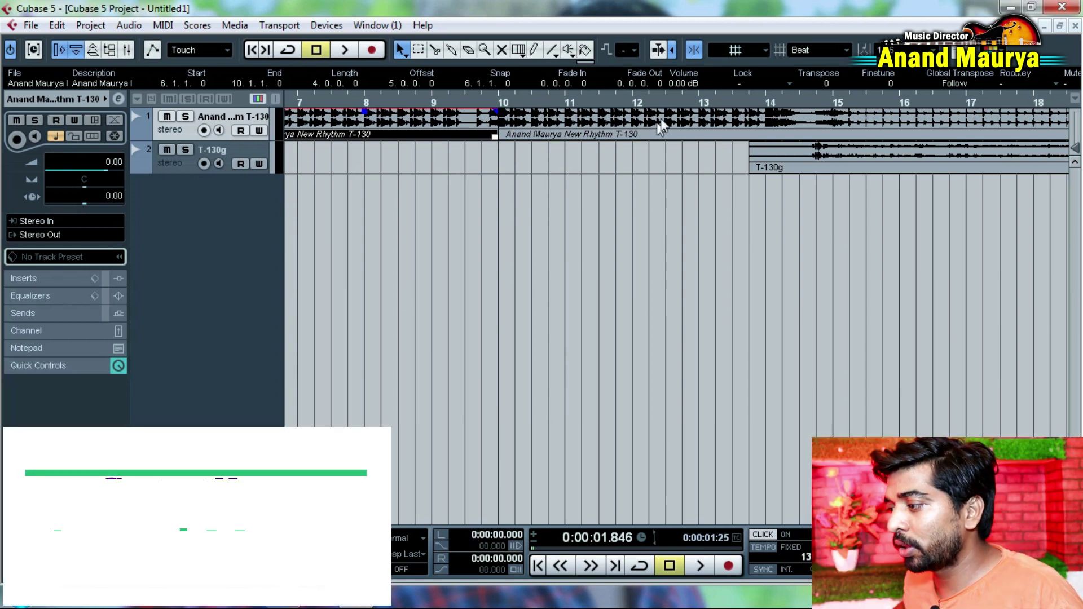
alt+click(764, 125)
click(705, 117)
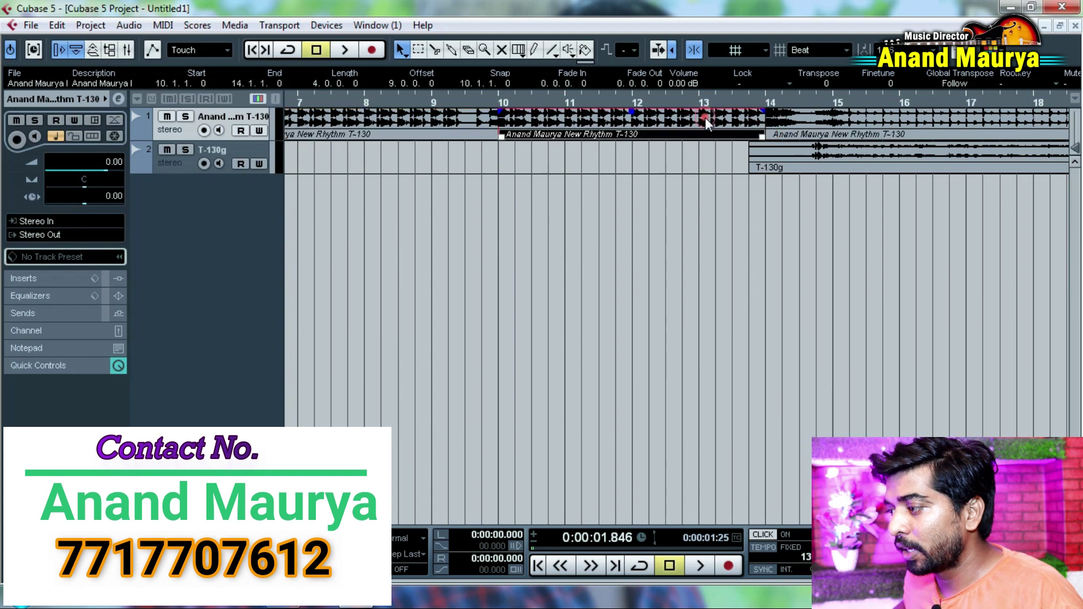
Move the T-130g clip one bar later to start at 14.4.1 and play both tracks from bar 12
click(703, 101)
drag(817, 152, 884, 156)
drag(749, 103, 626, 119)
key(space)
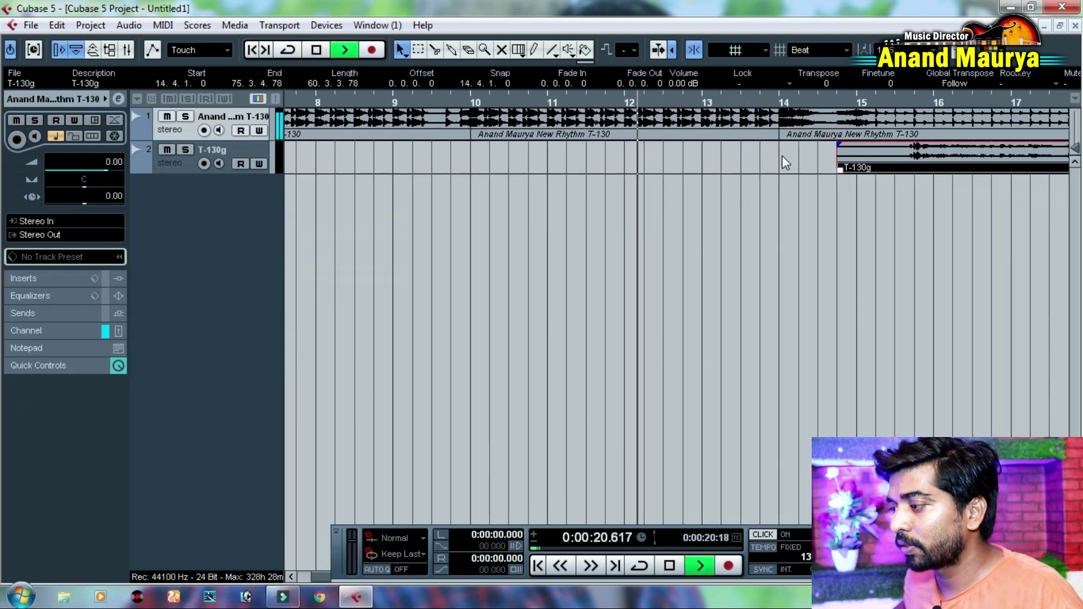
drag(777, 155, 551, 191)
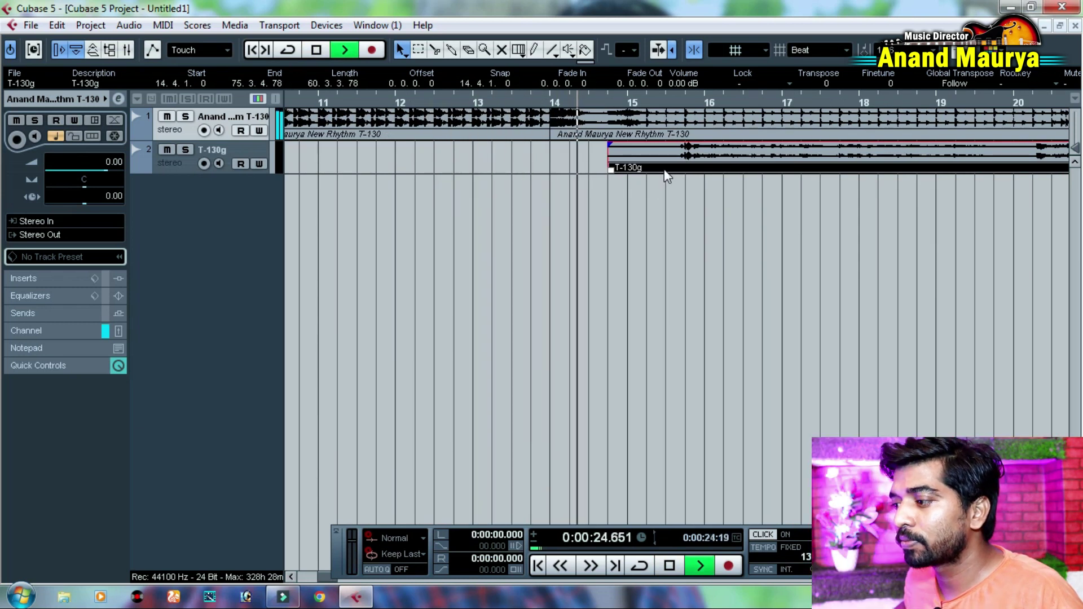
key(space)
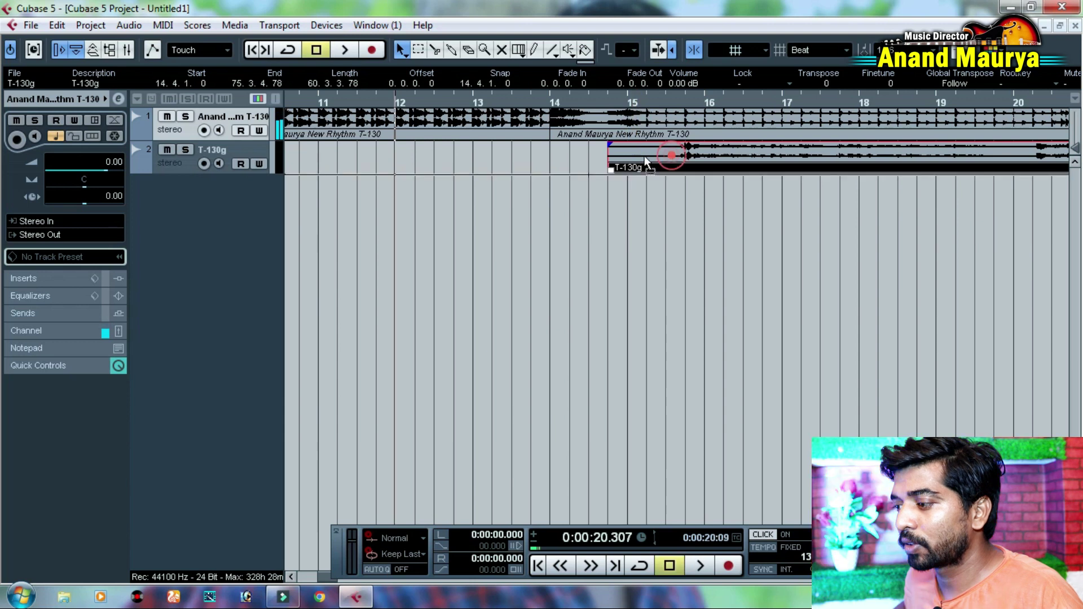
Move the T-130g clip back to start at 14.1.1 and play both tracks from the middle of bar 13
drag(658, 154, 610, 158)
drag(536, 105, 514, 106)
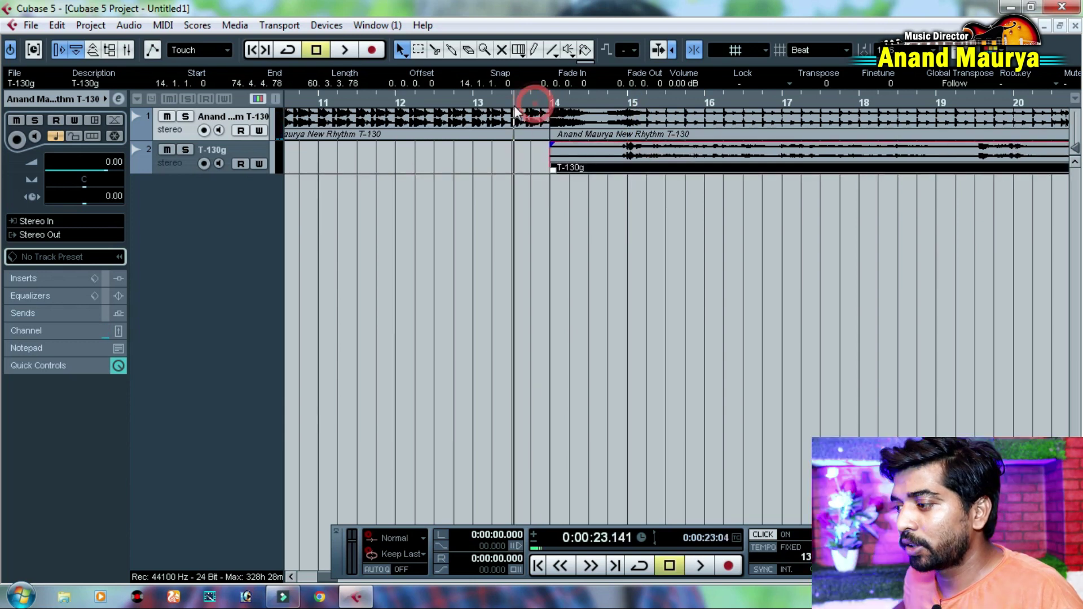
key(space)
key(space)
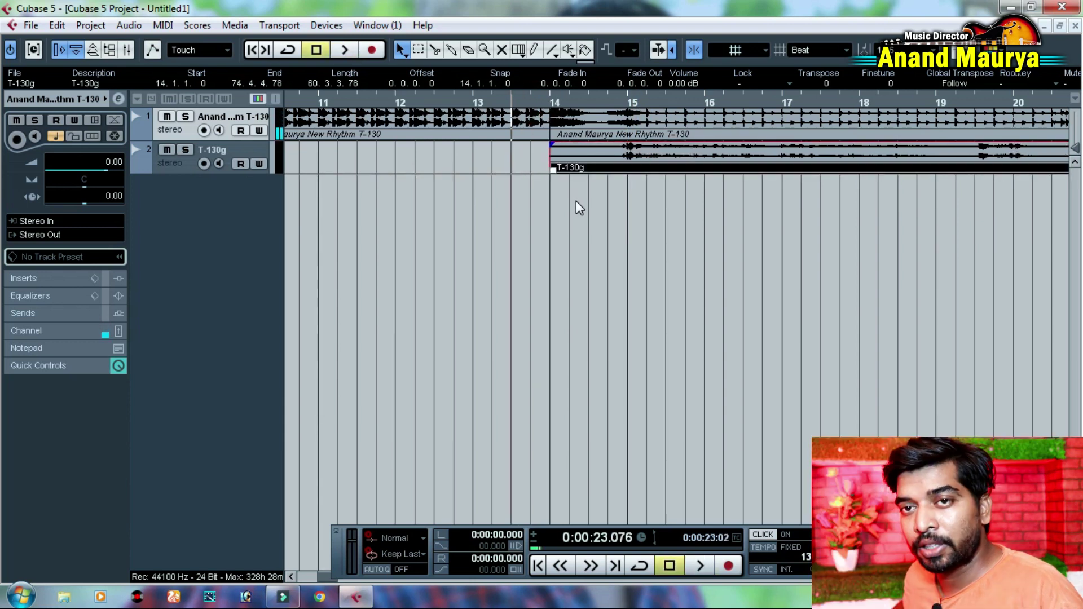
key(space)
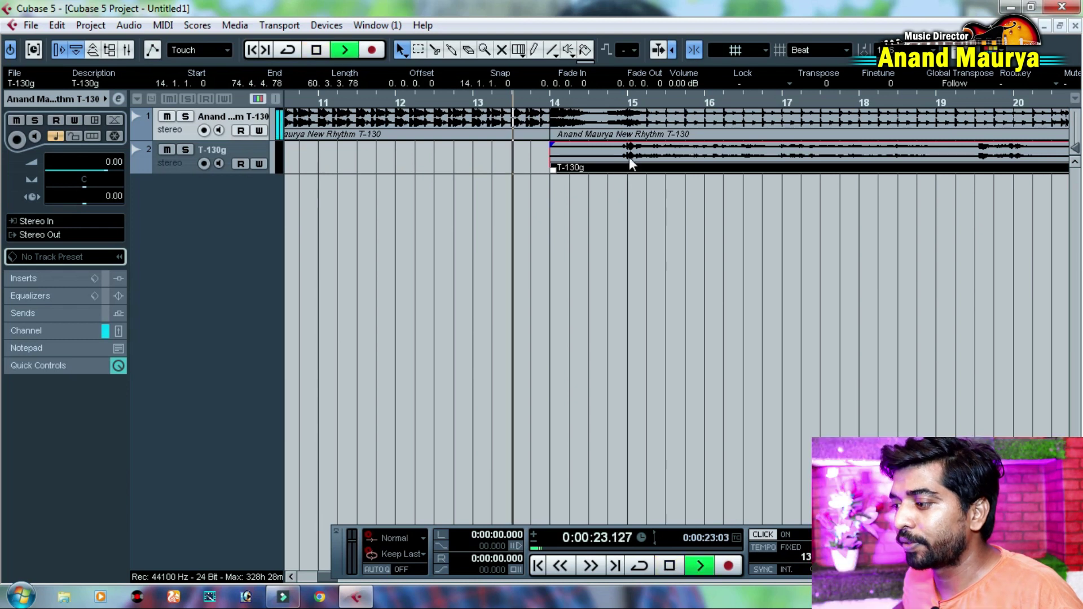
Split the T-130g clip at 19.2 and 20.4 and delete the piece between the two cuts
drag(773, 180, 594, 211)
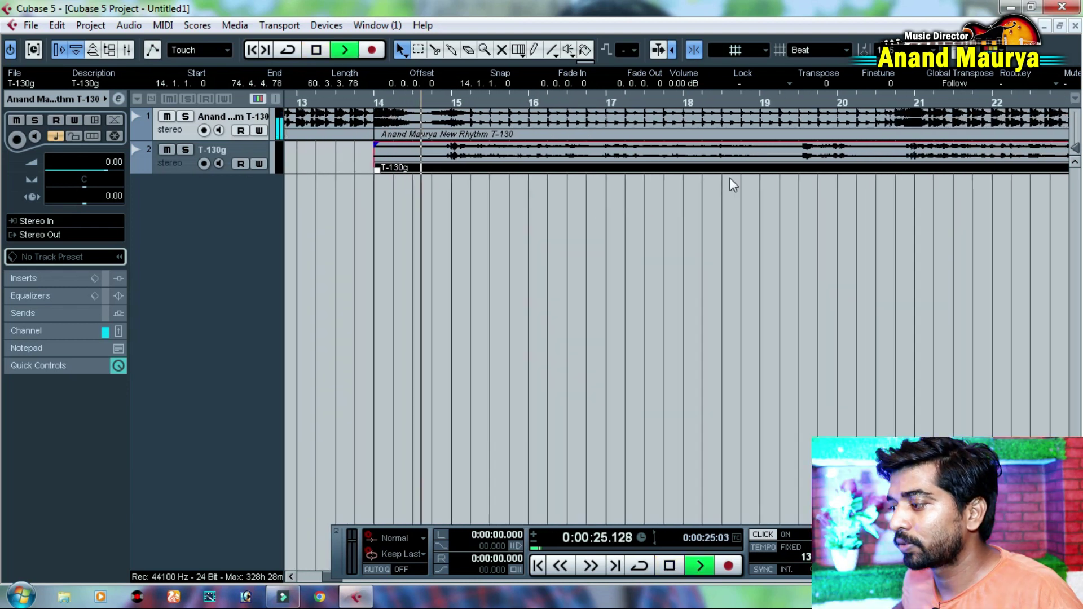
alt+click(781, 166)
alt+click(896, 157)
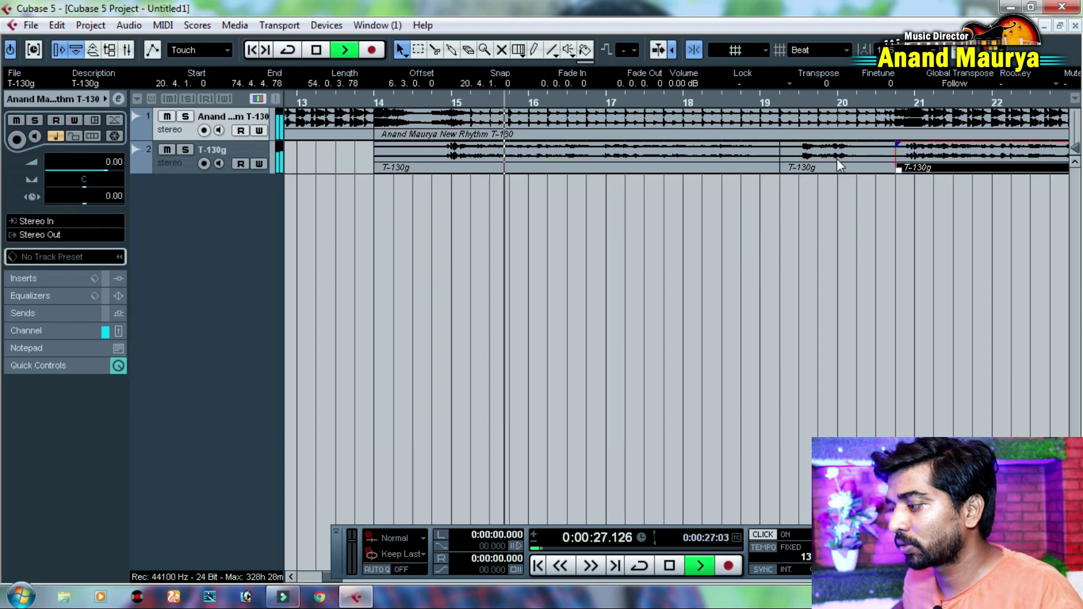
click(836, 158)
key(Delete)
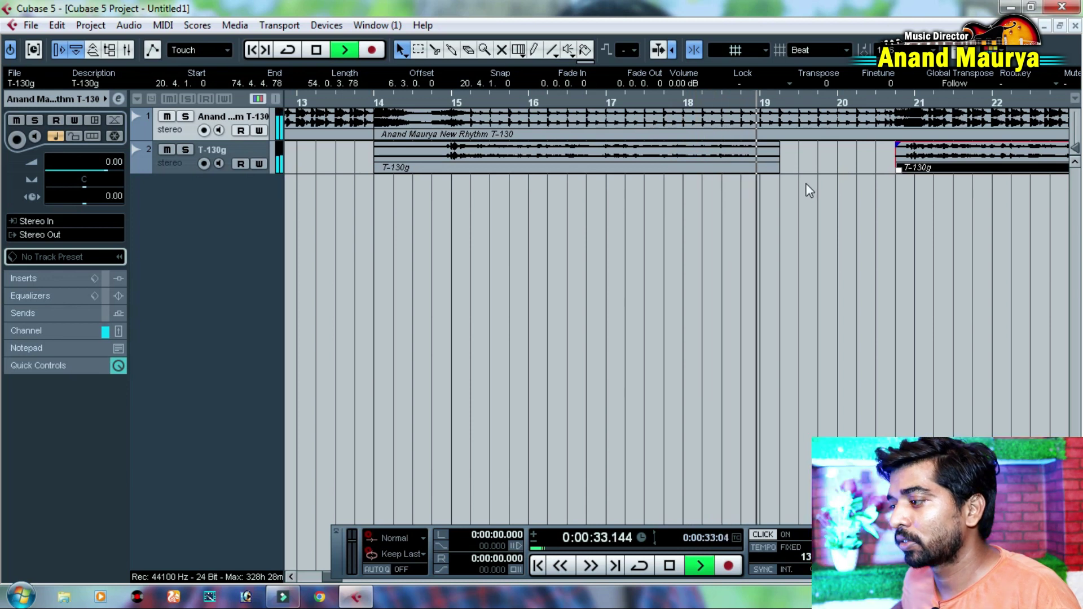
key(space)
Play both tracks from the middle of bar 17 to check the gap in the T-130g track
drag(816, 189, 689, 231)
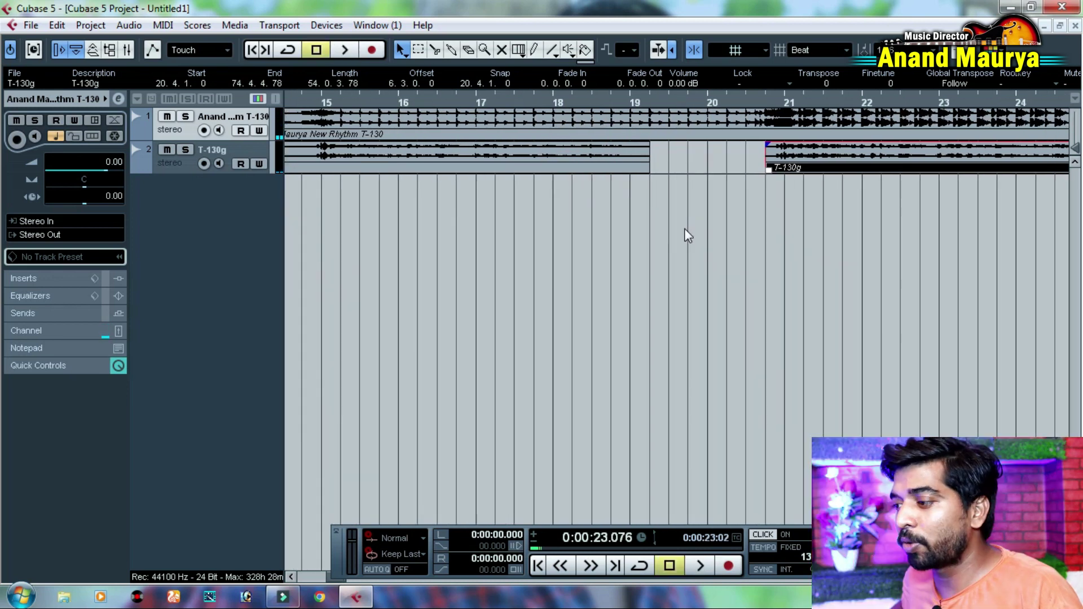
drag(529, 222, 639, 222)
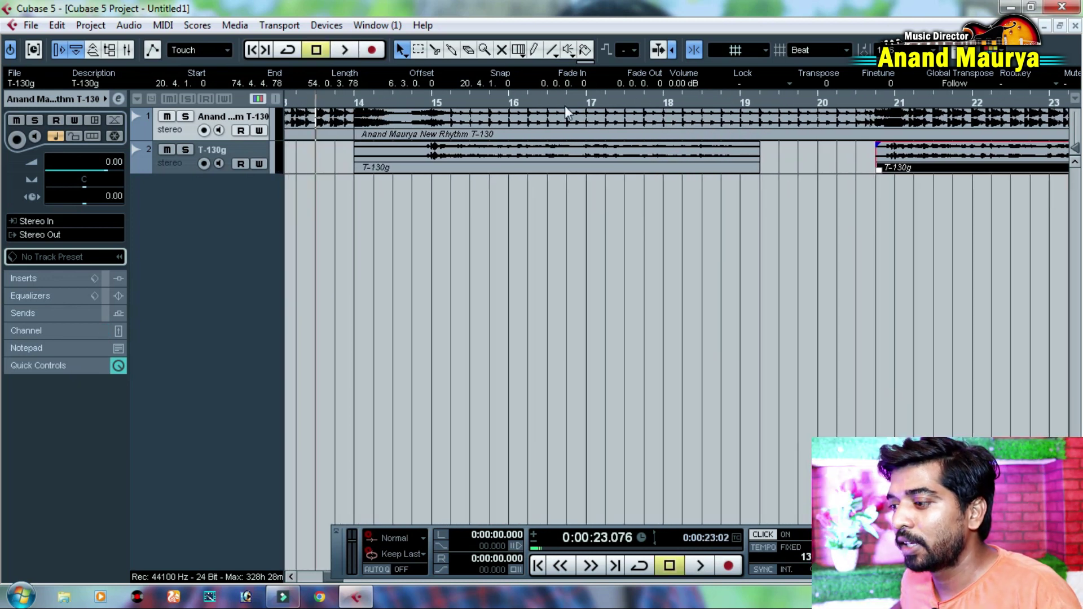
click(411, 109)
click(431, 102)
drag(723, 186, 622, 194)
drag(516, 184, 987, 195)
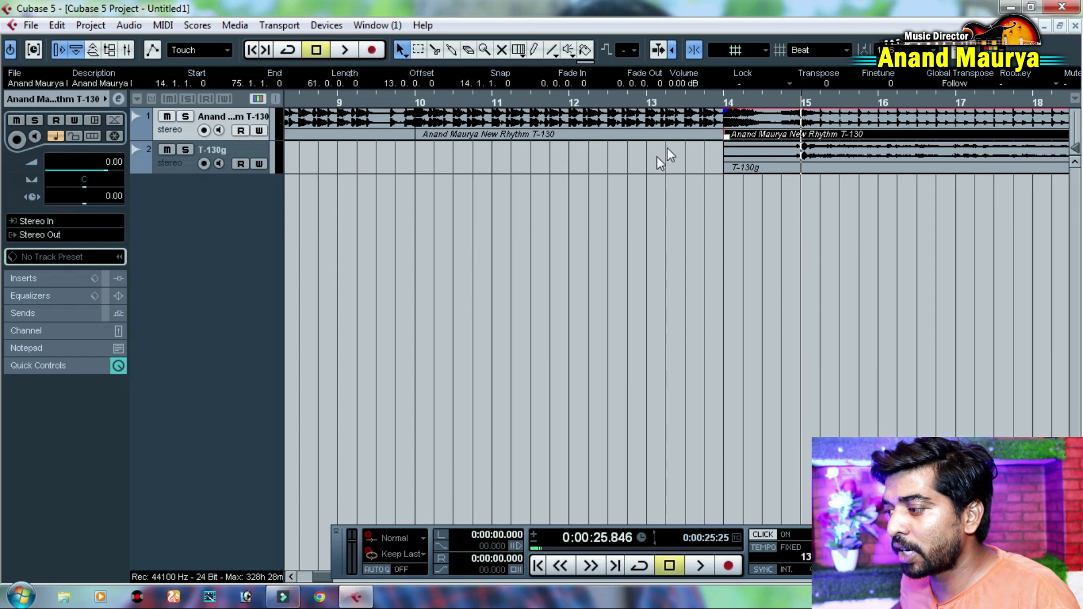
drag(776, 186, 350, 213)
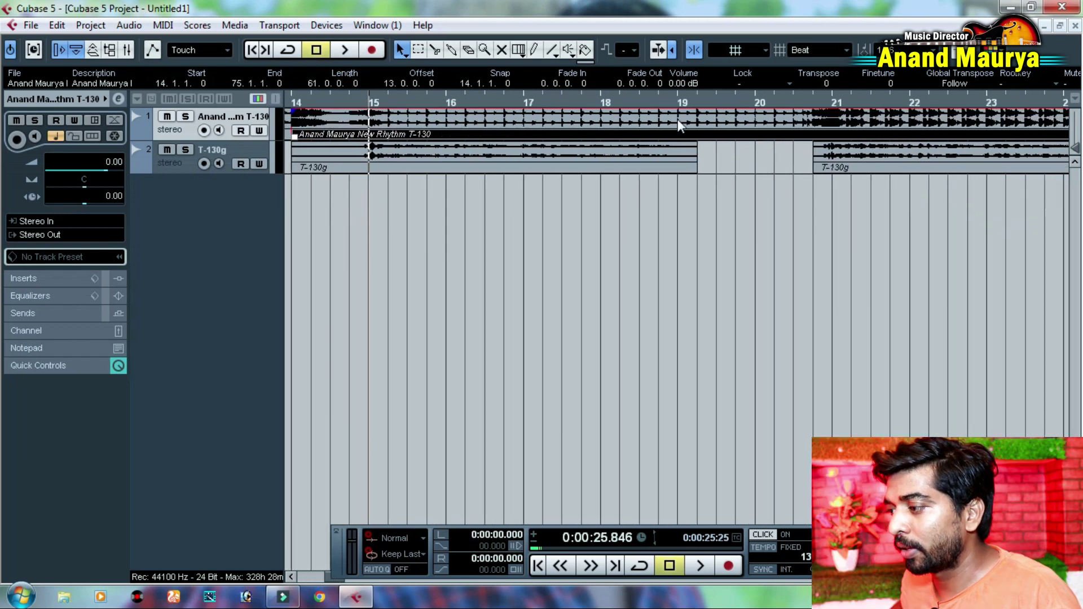
click(627, 102)
click(567, 104)
key(space)
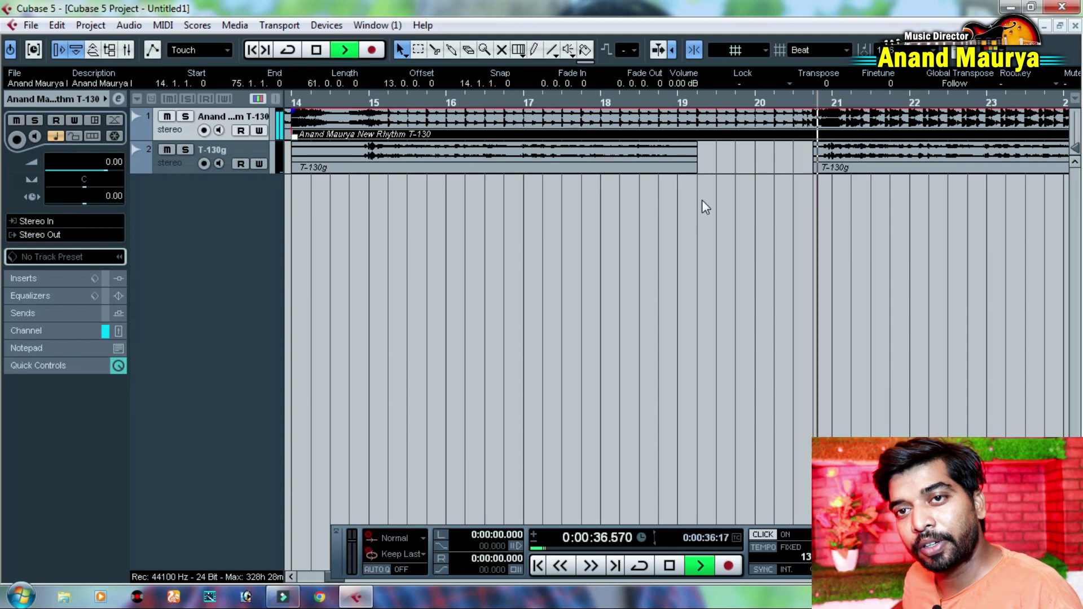
Listen to both tracks past bar 26 and replay the passage from about bar 24
drag(850, 197, 415, 239)
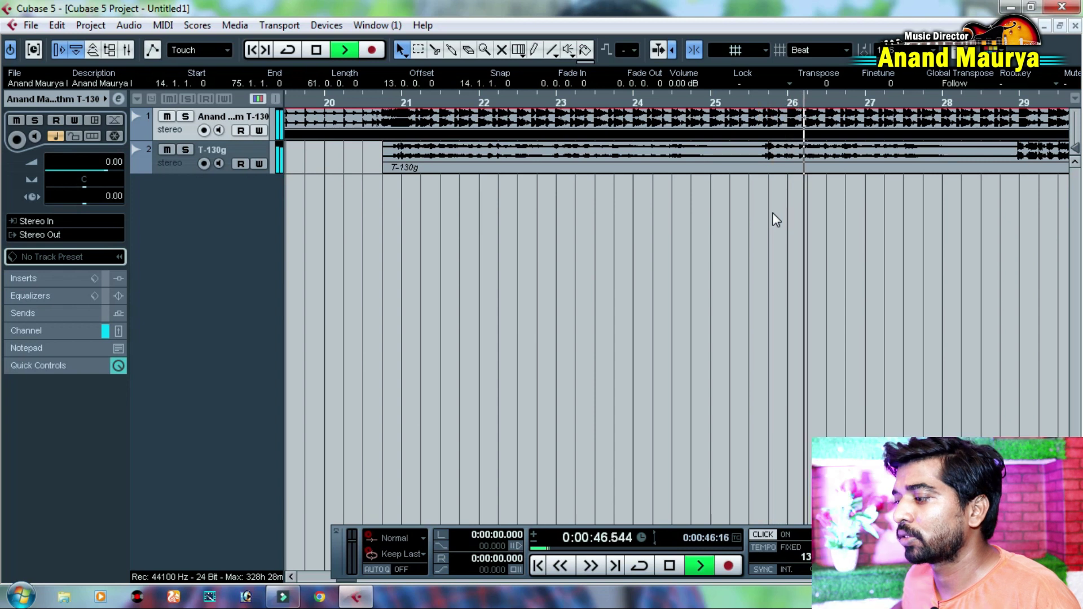
drag(835, 199, 755, 214)
drag(834, 198, 541, 244)
key(space)
drag(651, 103, 658, 106)
key(space)
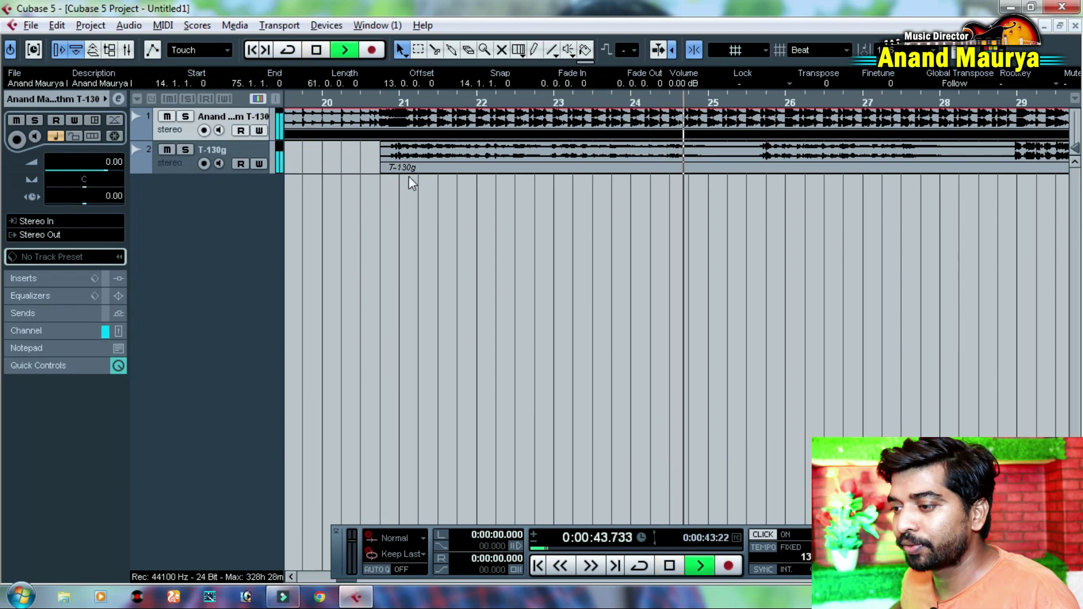
Compare the soloed rhythm track with both tracks together by replaying the passage from bar 23
key(s)
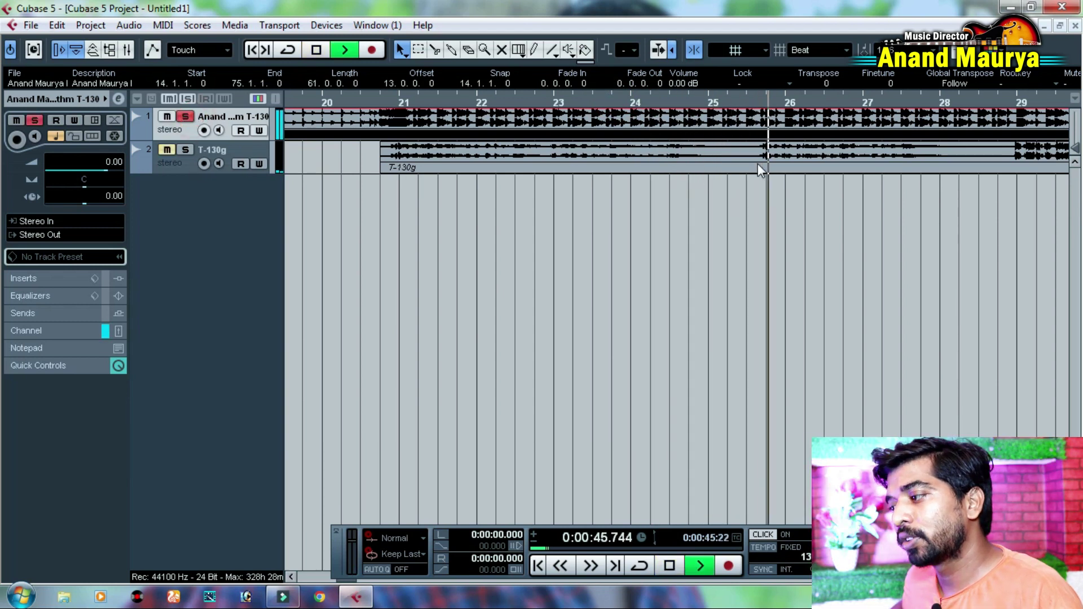
key(space)
drag(651, 94, 571, 106)
key(space)
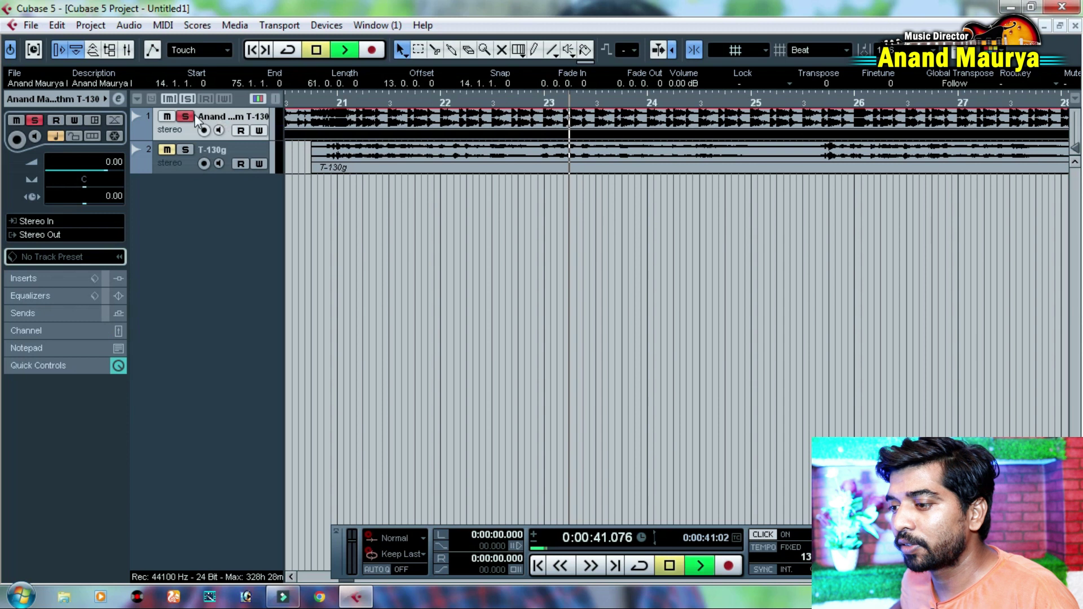
key(space)
click(186, 118)
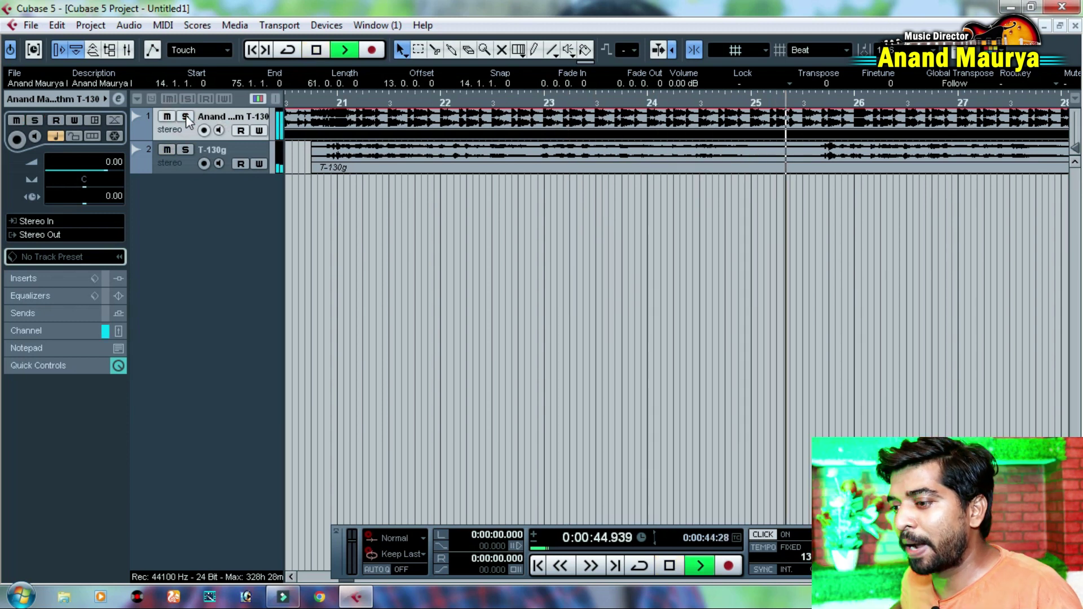
key(space)
click(186, 119)
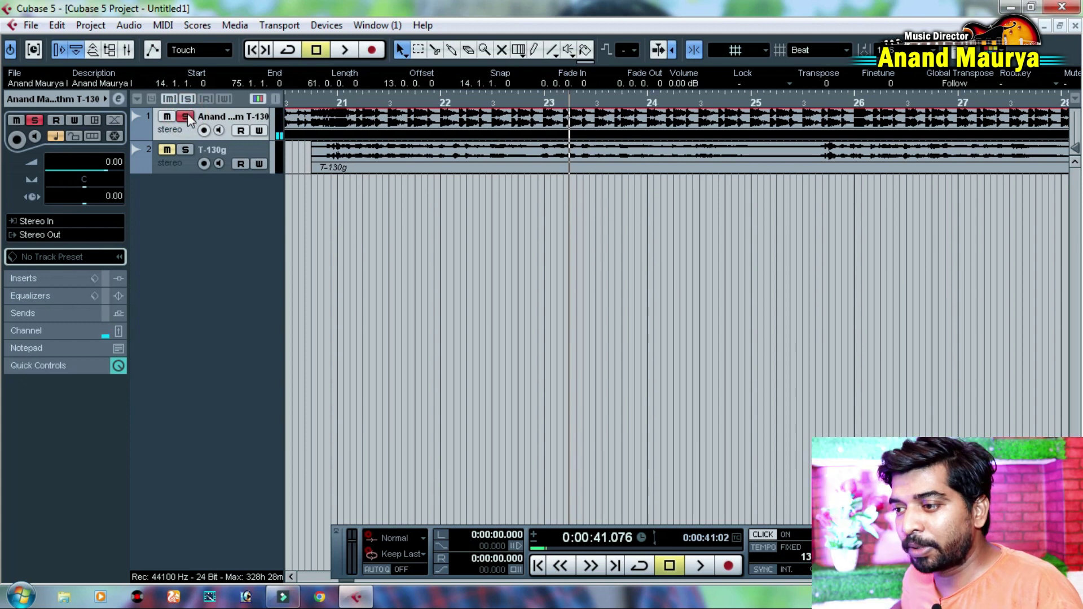
key(space)
click(187, 117)
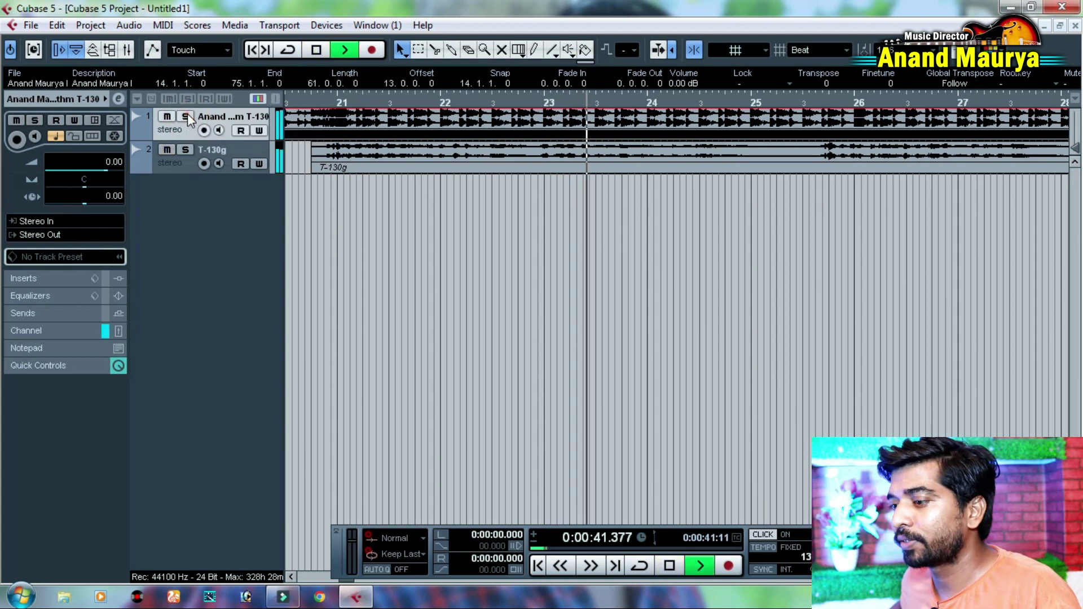
Solo the rhythm track and replay it from bar 25 to check the beats around bar 26
drag(765, 158, 574, 197)
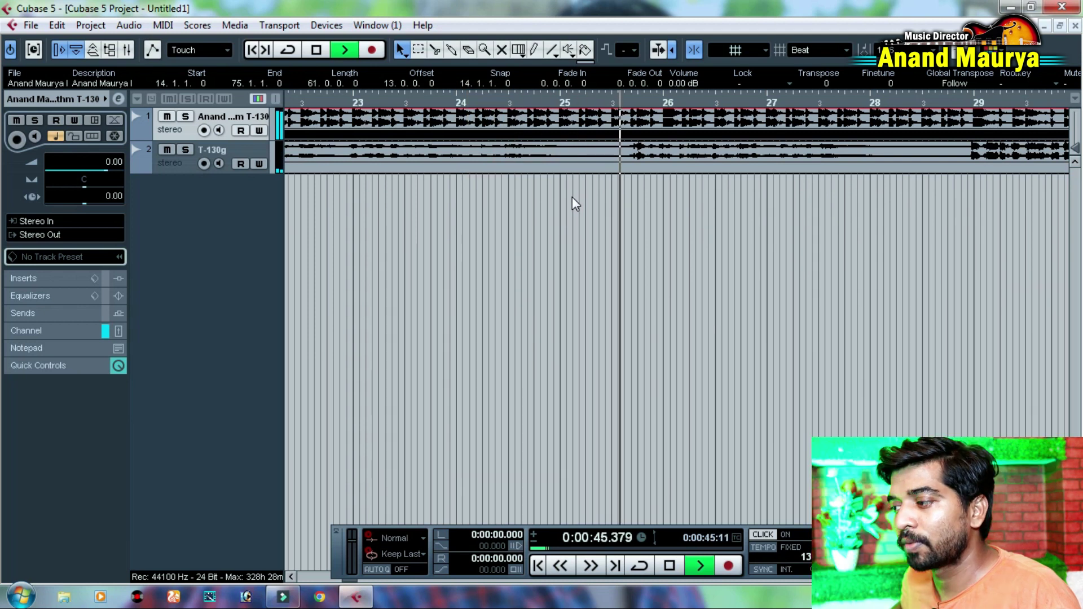
key(space)
click(185, 116)
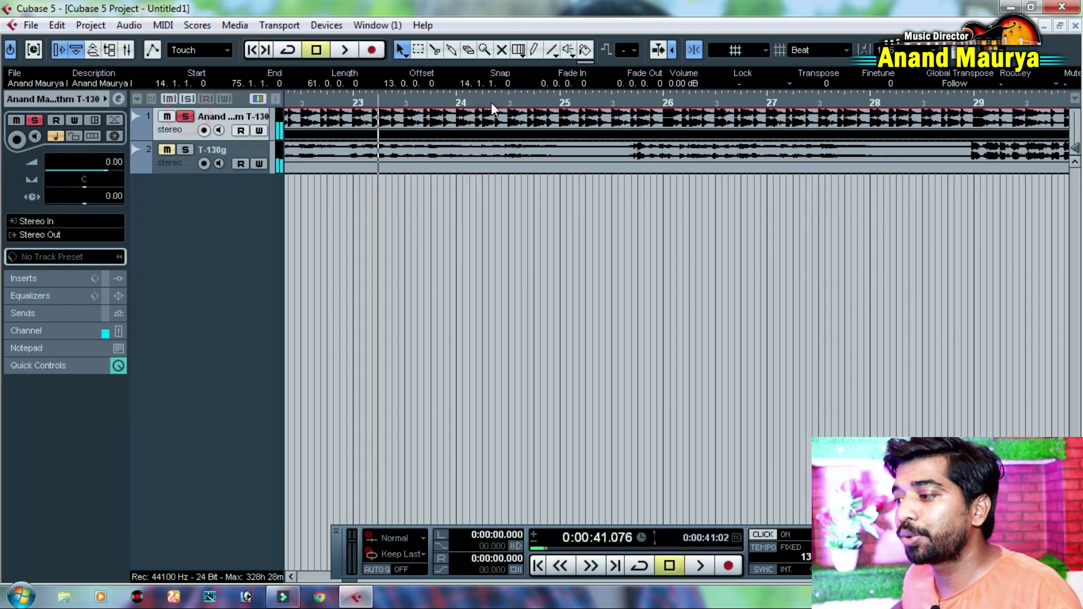
click(553, 102)
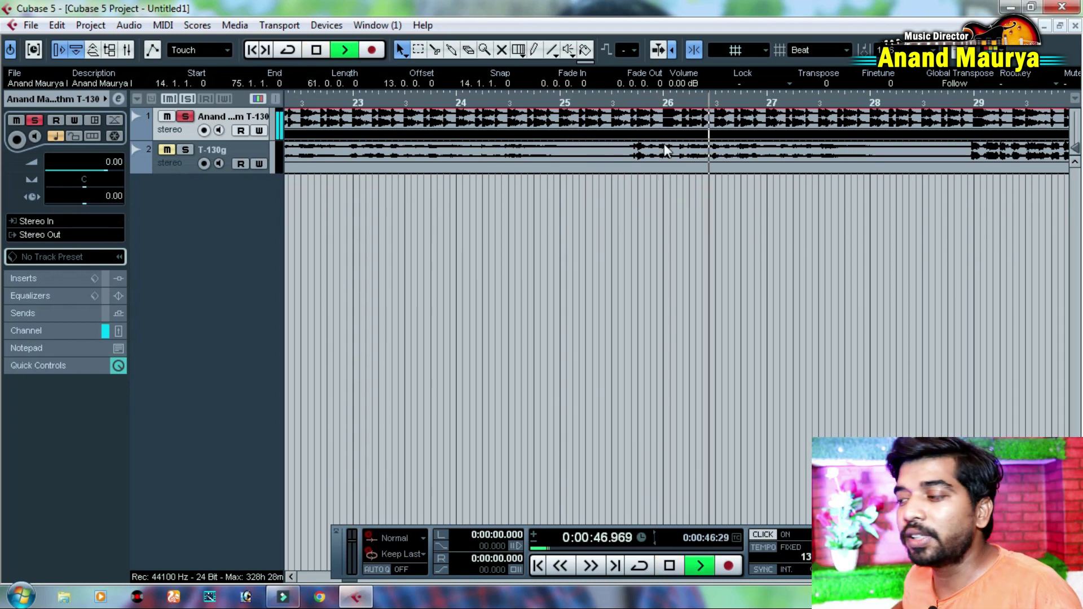
key(space)
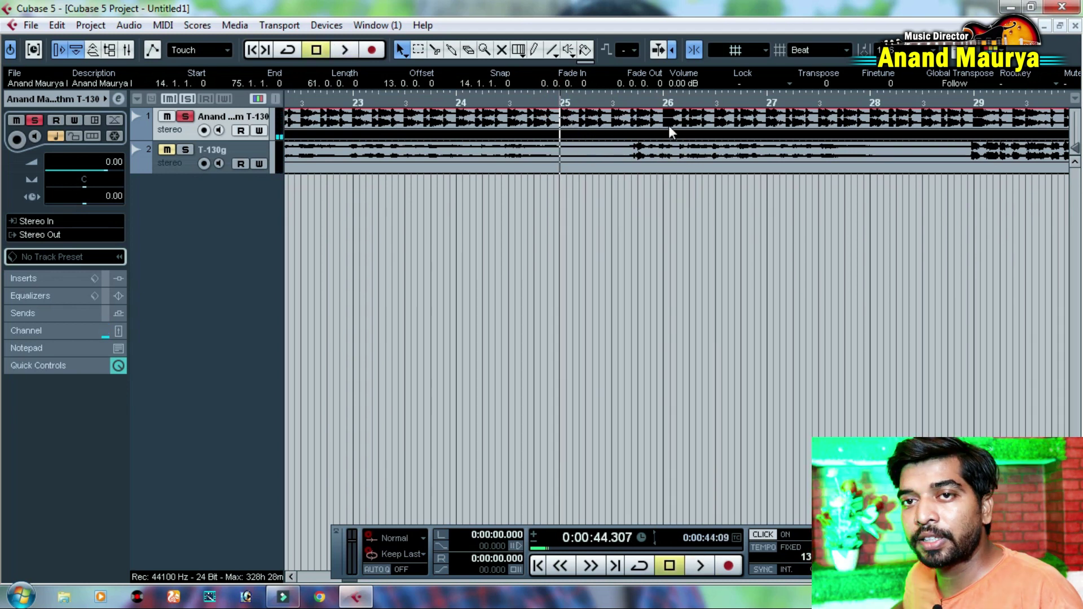
key(space)
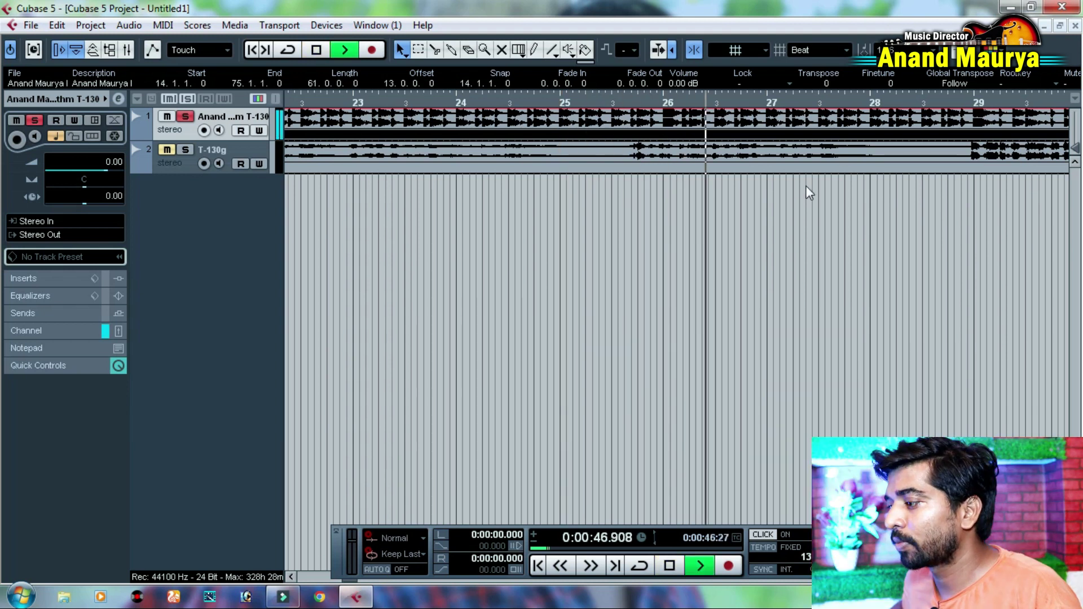
key(space)
key(space)
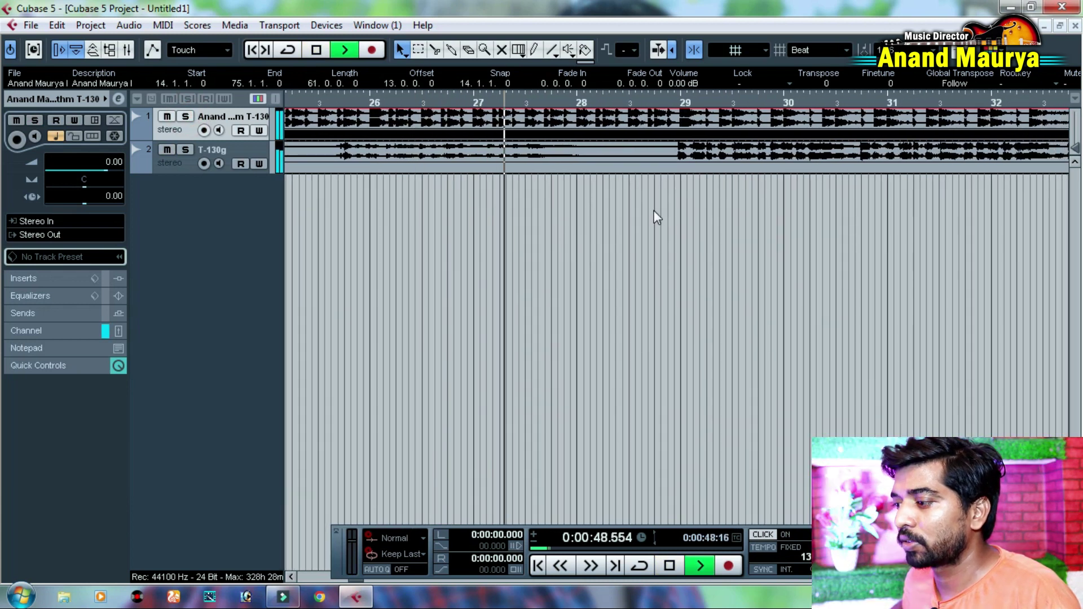
Listen to both tracks from bar 27 to bar 30 with the arrangement shown at a wider scale
key(g)
key(g)
key(g)
key(g)
key(g)
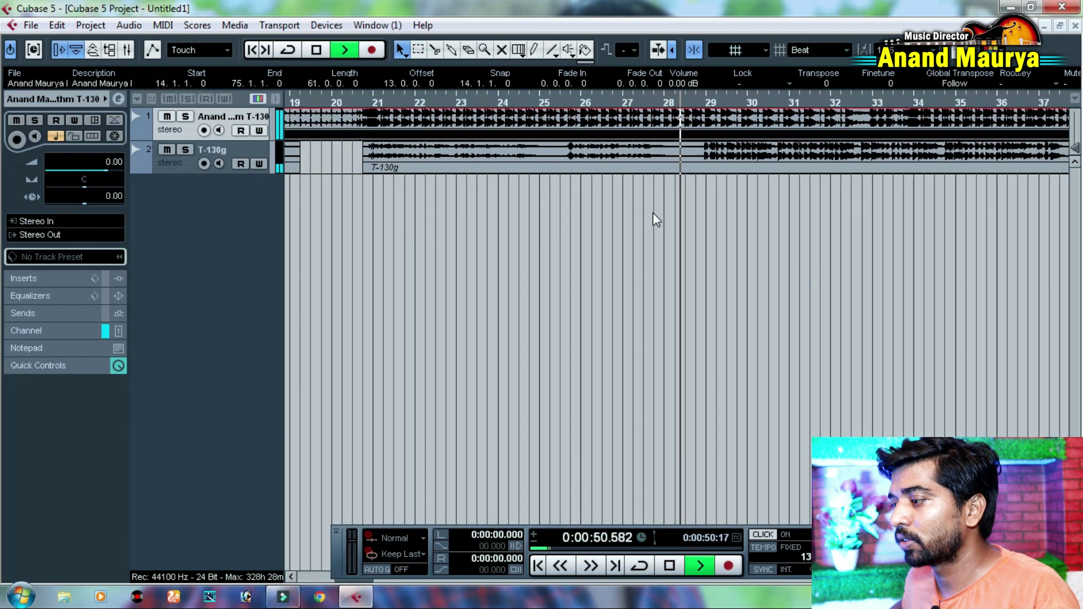
key(h)
key(h)
key(h)
key(h)
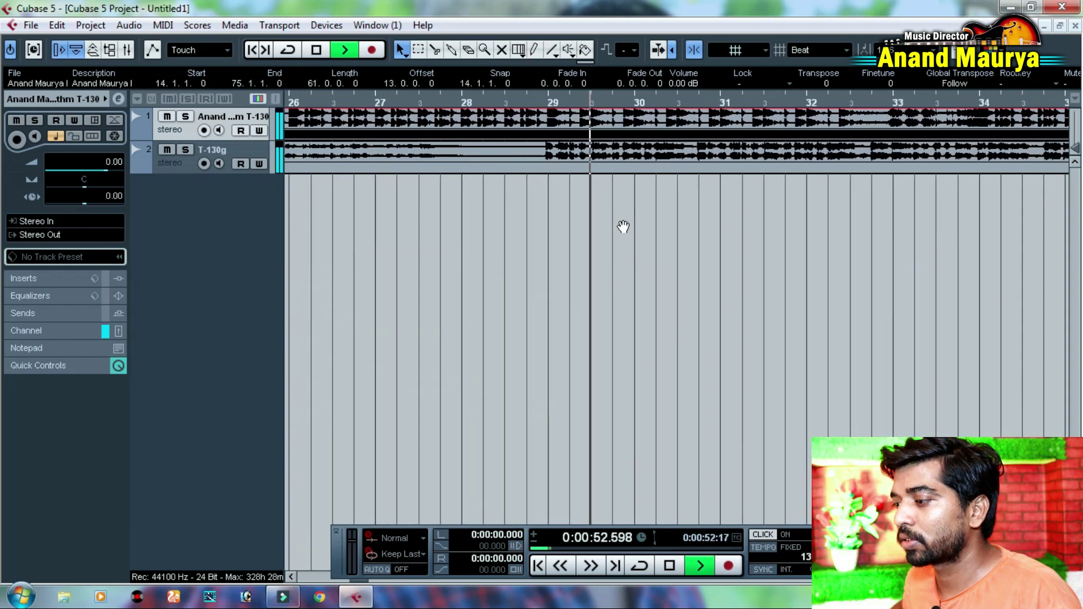
click(618, 222)
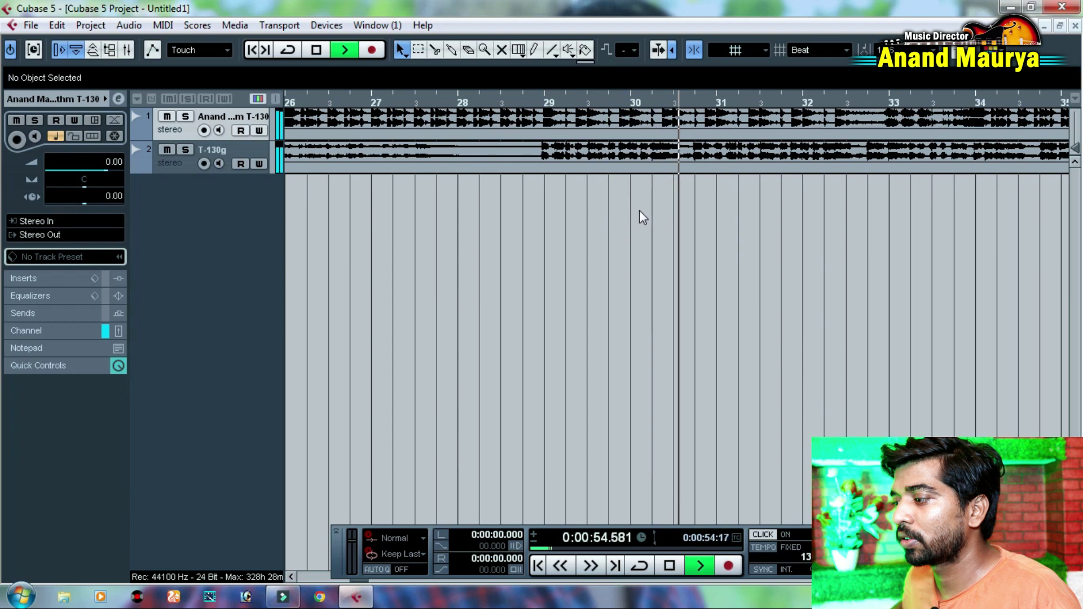
Turn off the metronome click and listen to both tracks through to bar 38
key(c)
drag(823, 198, 576, 204)
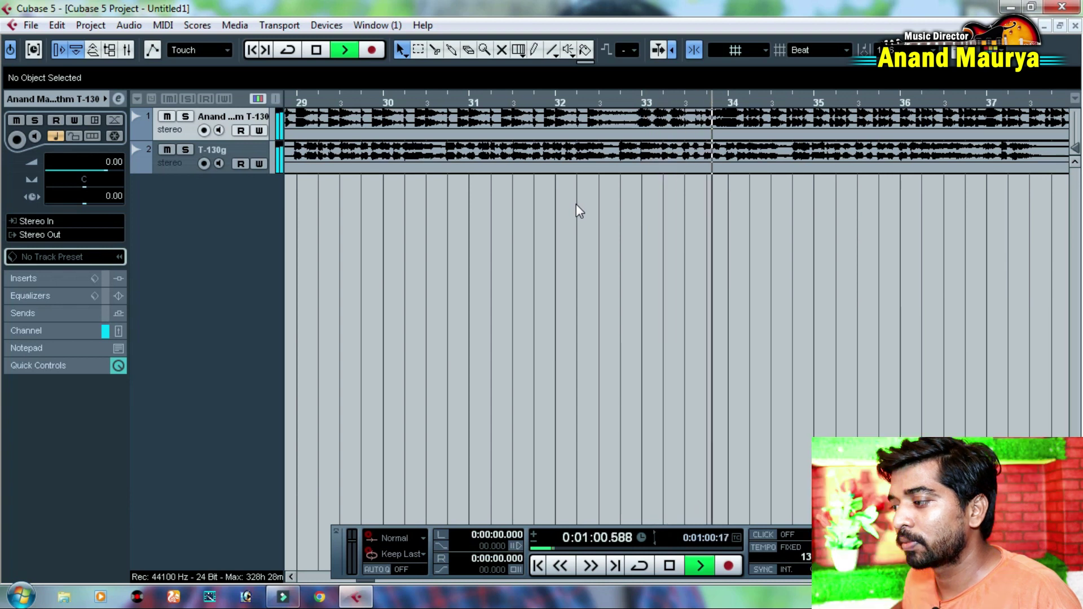
drag(833, 205, 445, 239)
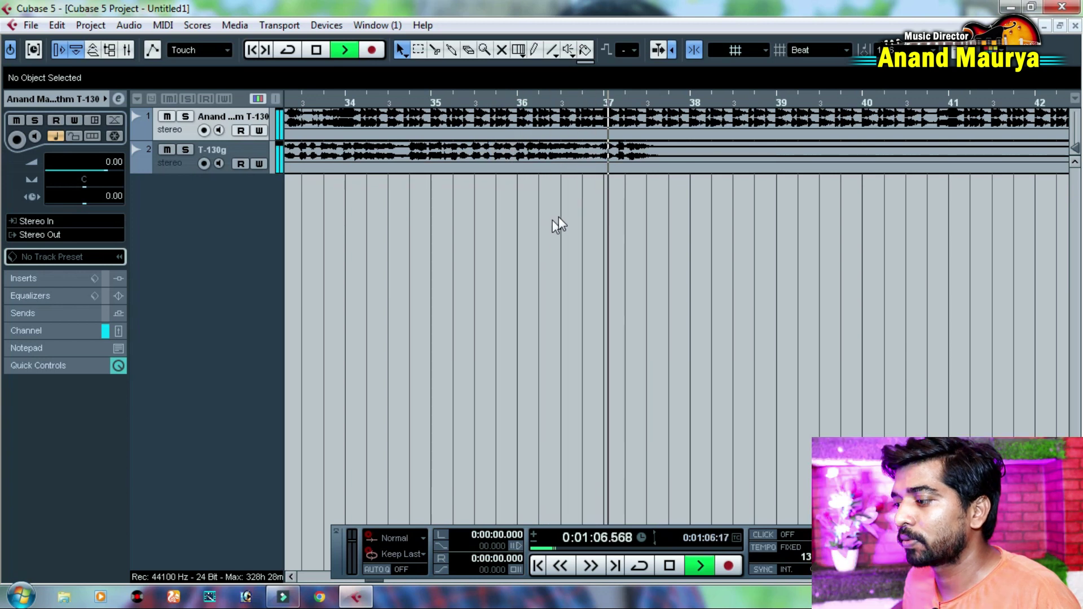
scroll(719, 170, right, 2)
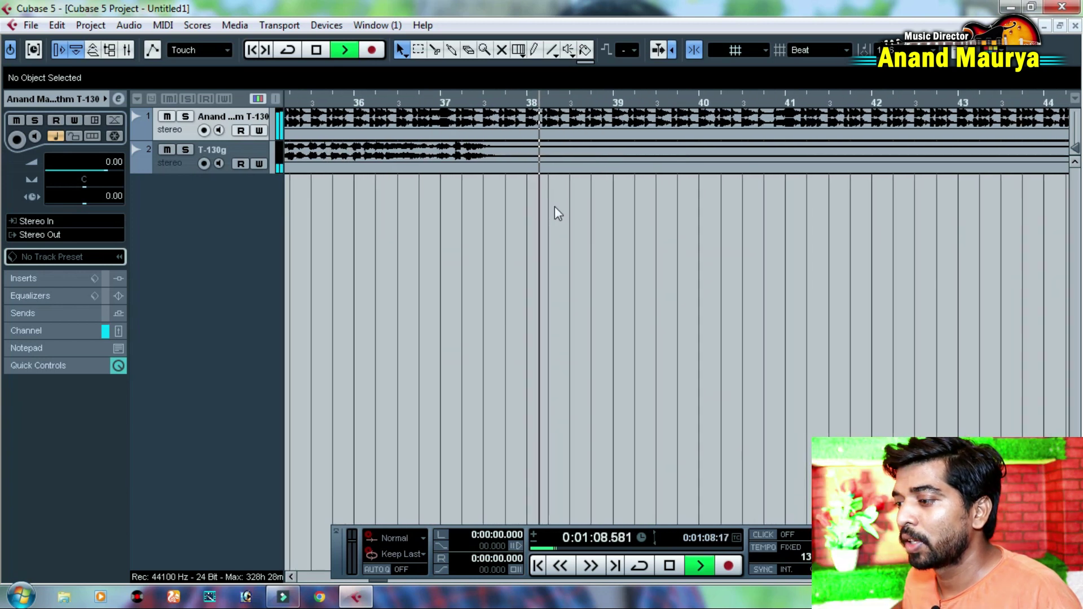
Cut a gap in the T-130g clip from bar 37 to 39.2, fade out the preceding piece over about one beat, and play the transition
key(space)
drag(441, 162, 605, 161)
click(438, 148)
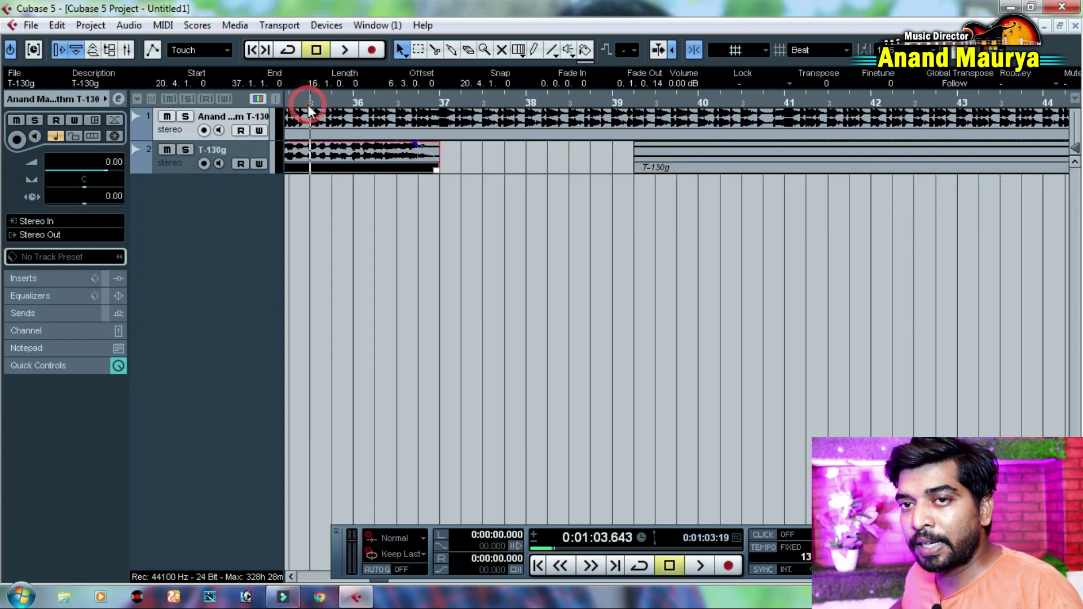
key(space)
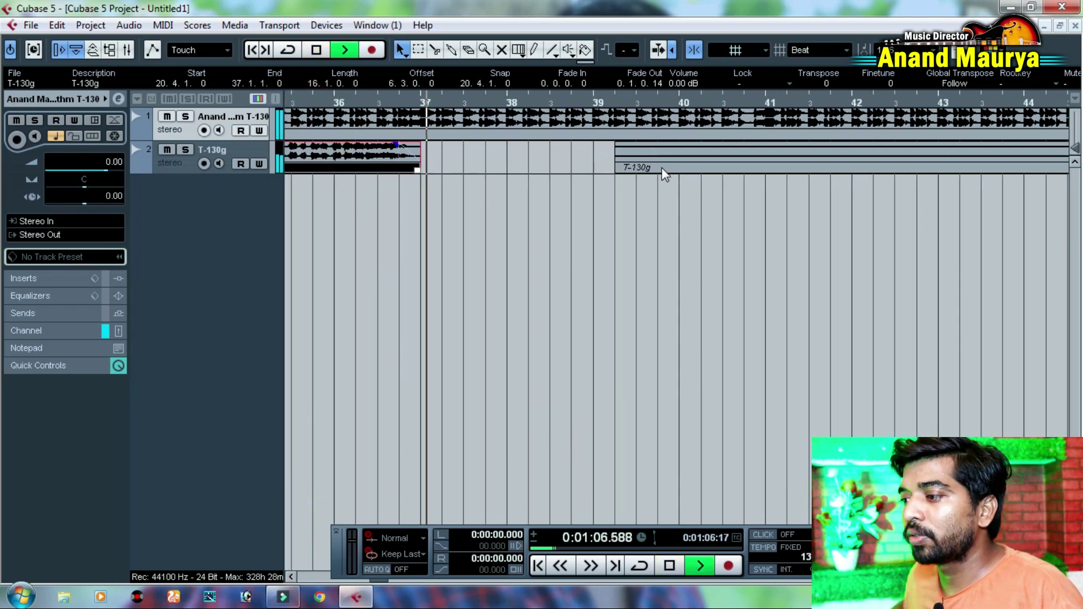
key(space)
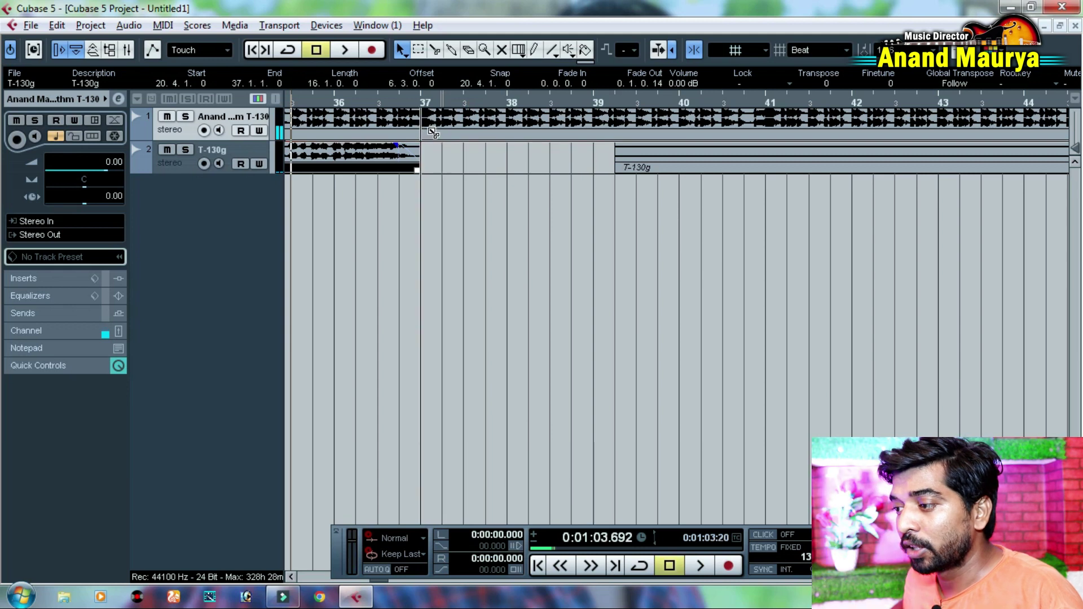
Split the rhythm clip at bars 37 and 41 and select the four-bar piece between the cuts
click(423, 126)
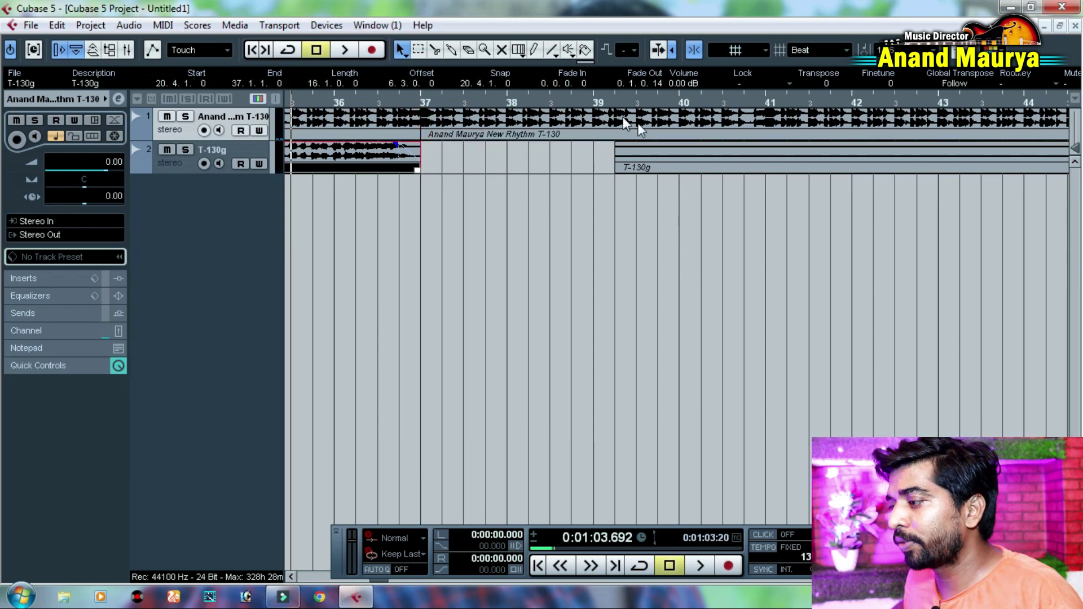
alt+click(766, 125)
scroll(561, 149, right, 3)
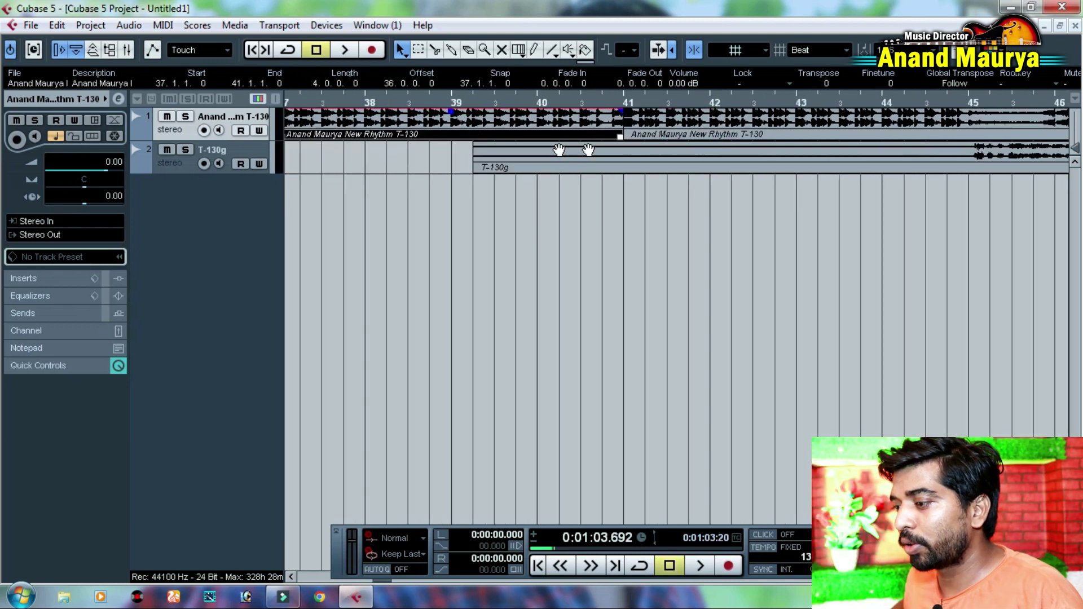
Trim the start of the second T-130g clip to bar 45 and split the rhythm clip at bar 45
click(462, 151)
drag(385, 172, 872, 172)
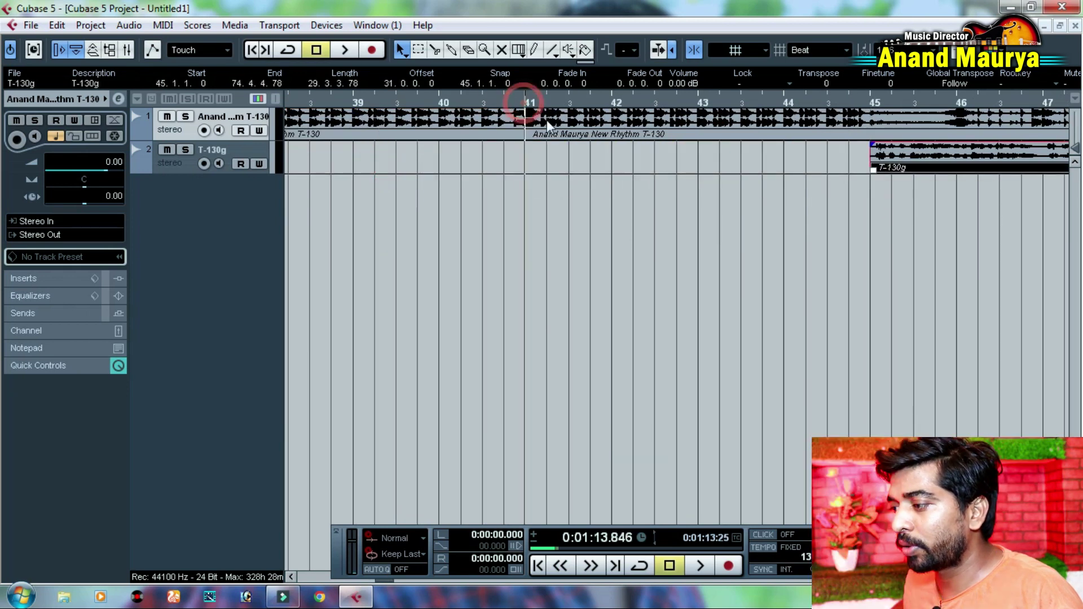
alt+click(874, 124)
Move the trimmed T-130g clip to start at bar 46 and play both tracks from about bar 44
scroll(494, 218, right, 4)
drag(512, 167, 610, 168)
click(444, 98)
drag(444, 98, 419, 98)
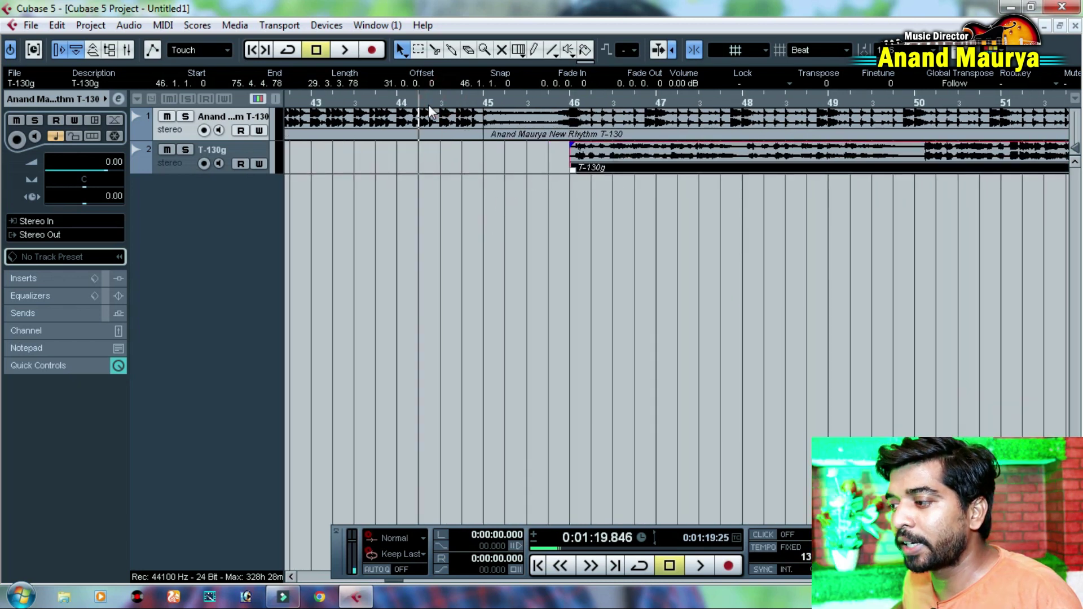
key(space)
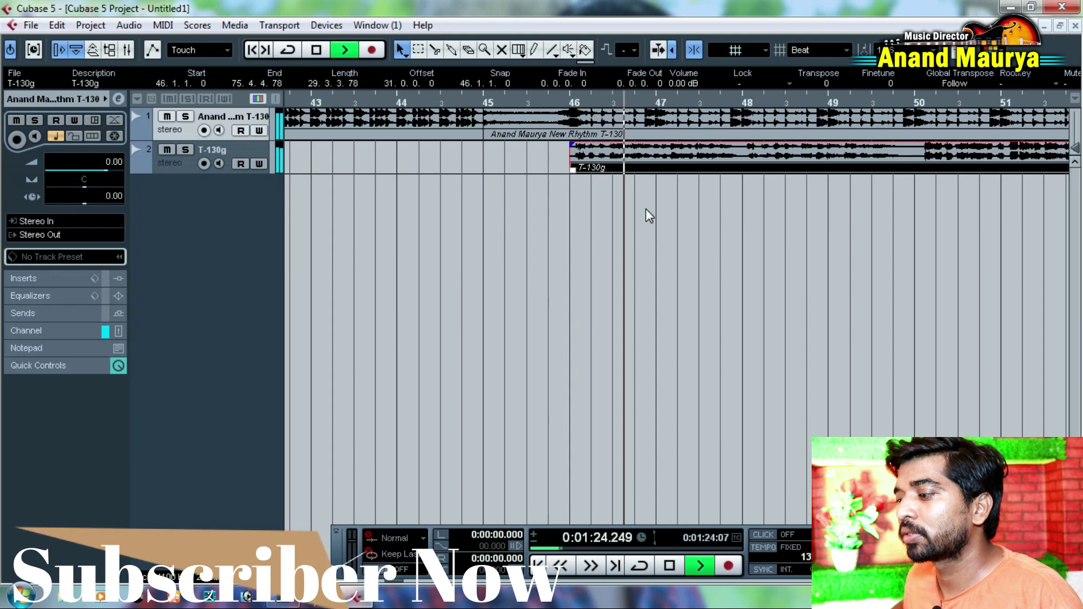
Listen to how the rhythm and T-130g tracks fit together through to bar 55
drag(798, 214, 426, 228)
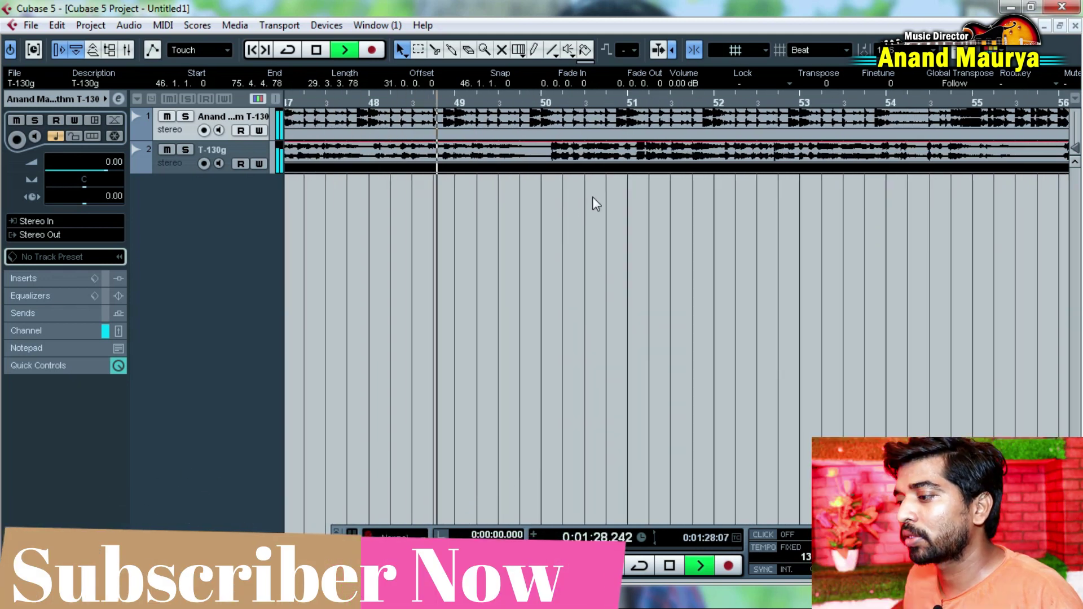
drag(691, 216, 466, 221)
key(g)
key(g)
key(g)
key(h)
key(h)
key(space)
drag(374, 103, 327, 106)
key(space)
drag(419, 193, 642, 194)
key(h)
key(h)
drag(768, 197, 605, 197)
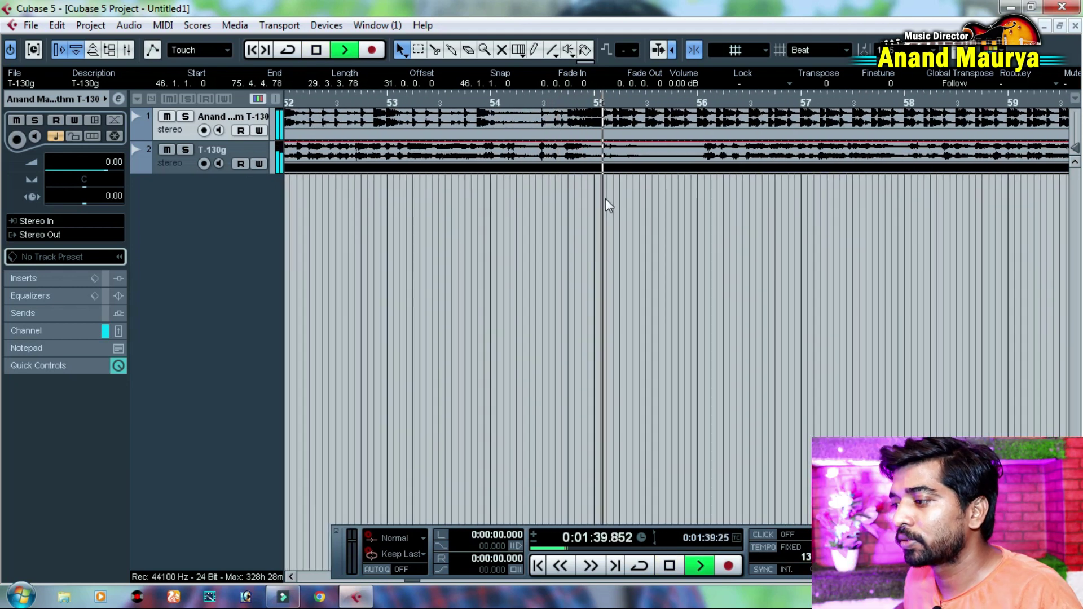
key(space)
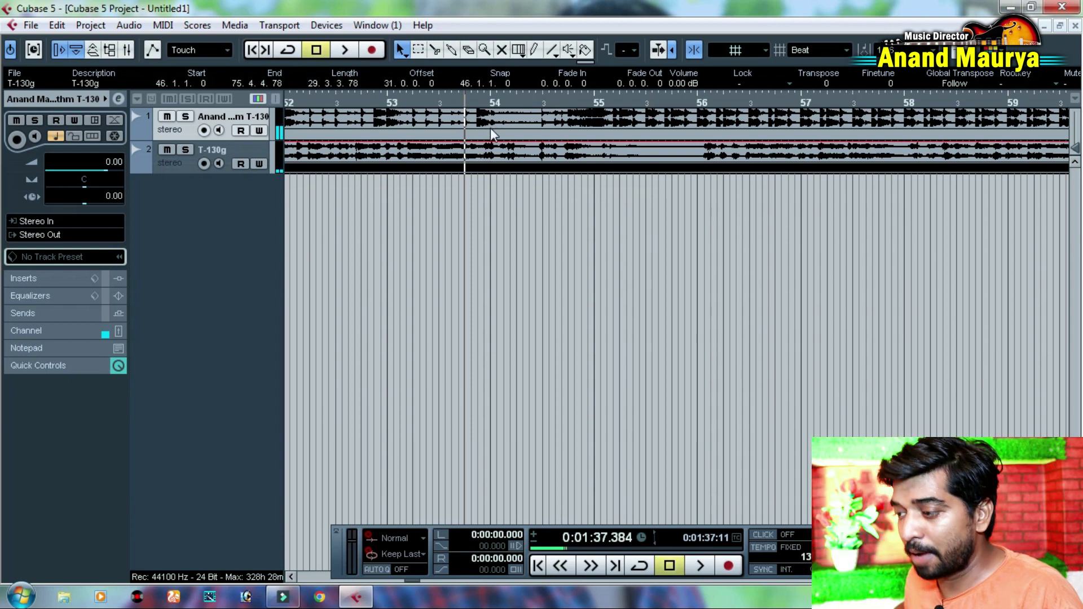
Split the rhythm clip and shift its later section by one bar to start at bar 53, and play across the join
click(420, 116)
drag(438, 121, 293, 103)
key(space)
click(478, 211)
drag(508, 216, 581, 219)
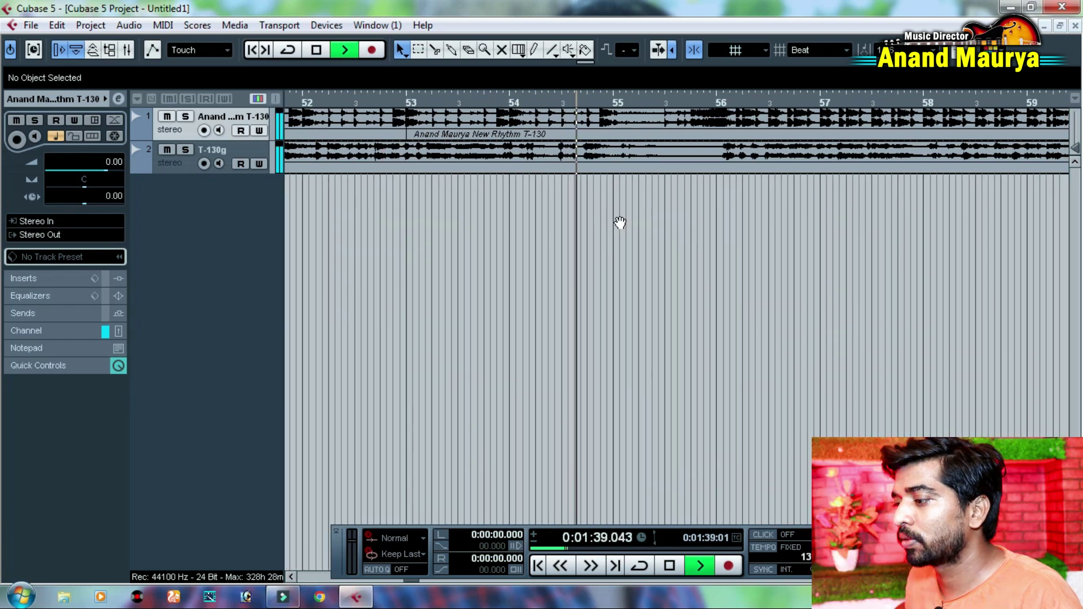
key(space)
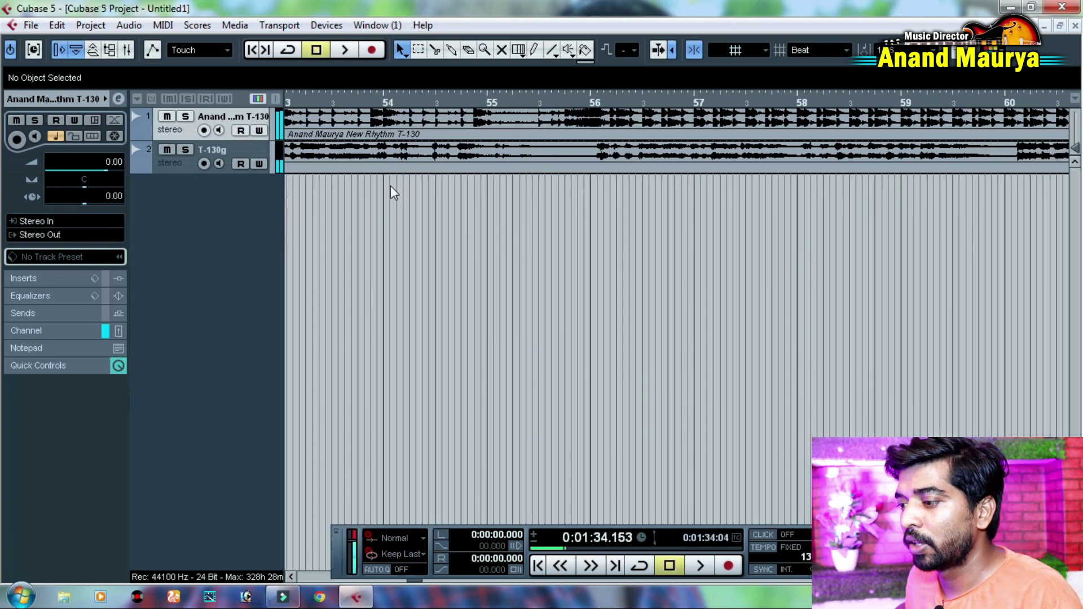
Cut the T-130g piece between bars 54 and 56 and fade out the preceding piece over about three sixteenth notes
click(546, 158)
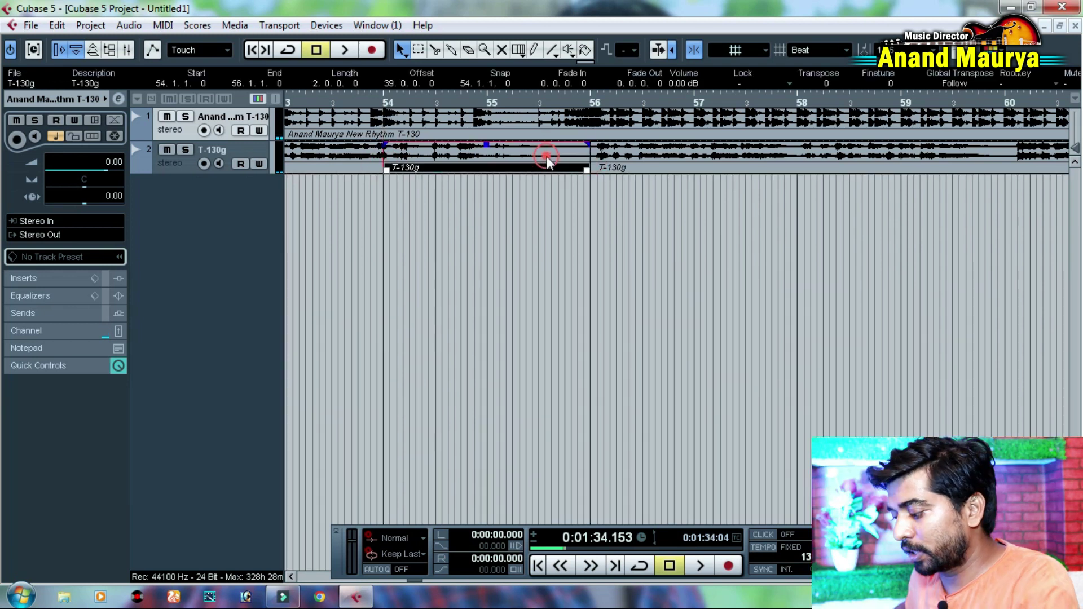
key(Delete)
click(373, 152)
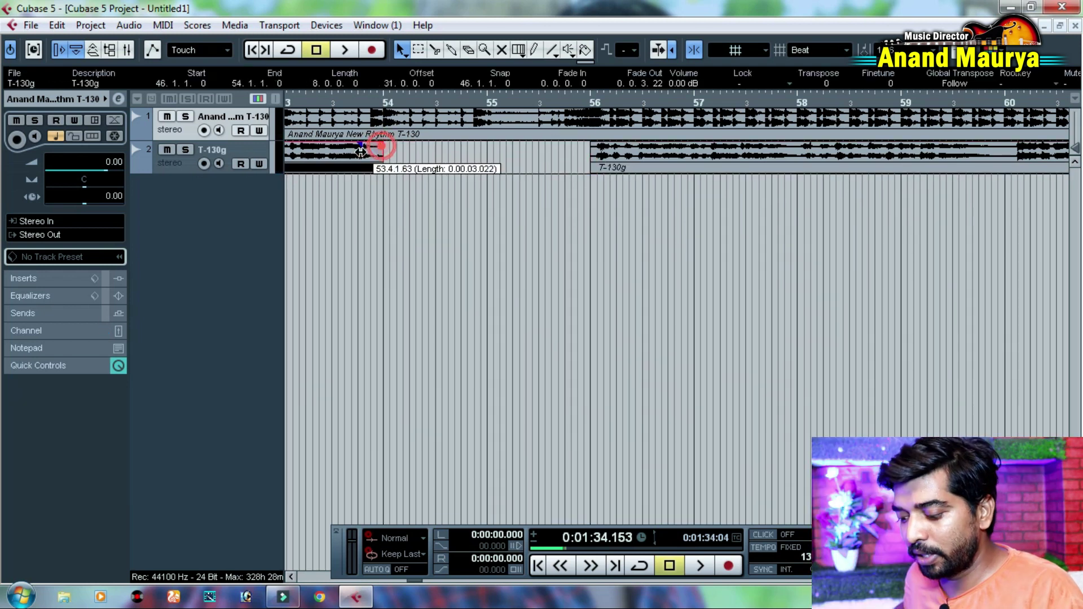
Play the faded ending of the T-130g piece up to bar 54 with the whole arrangement shown
drag(454, 215, 715, 220)
key(g)
key(g)
key(g)
key(g)
key(g)
key(g)
key(g)
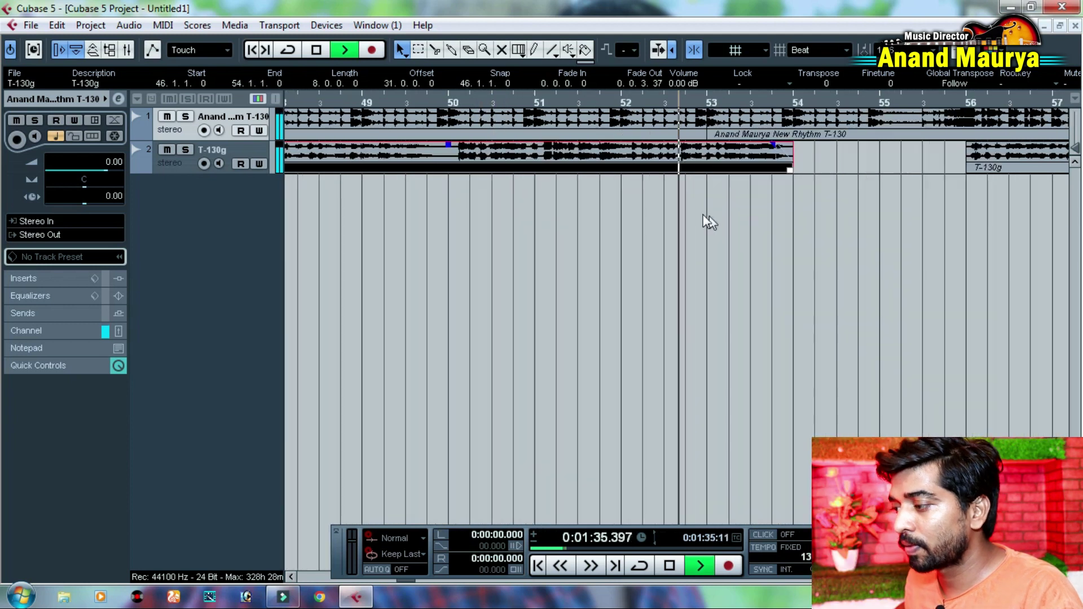
key(g)
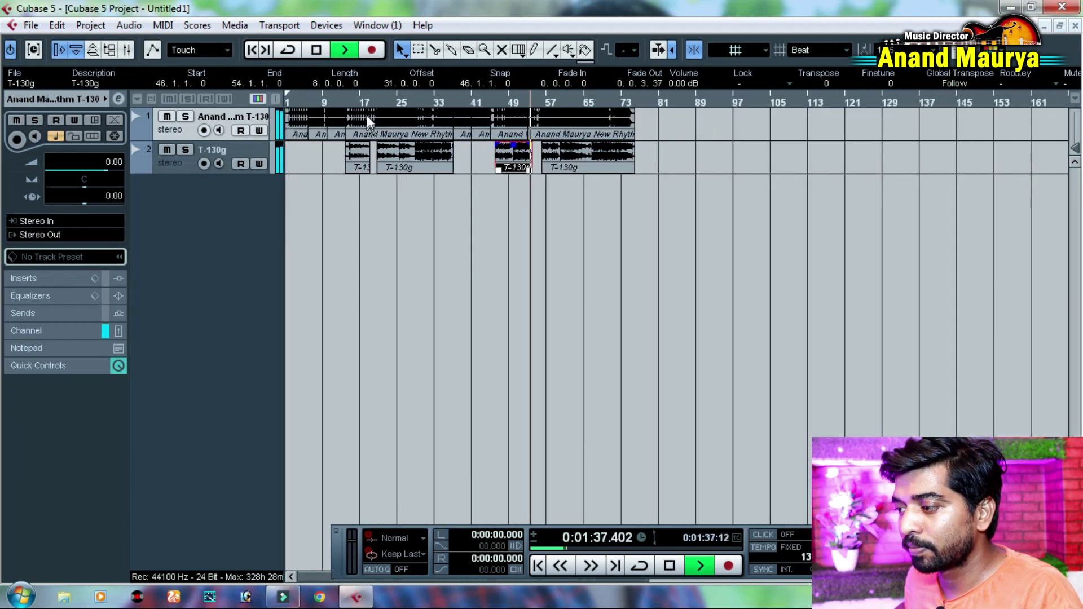
key(space)
Play both tracks across the T-130g gap between bars 54 and 56
drag(371, 104, 378, 179)
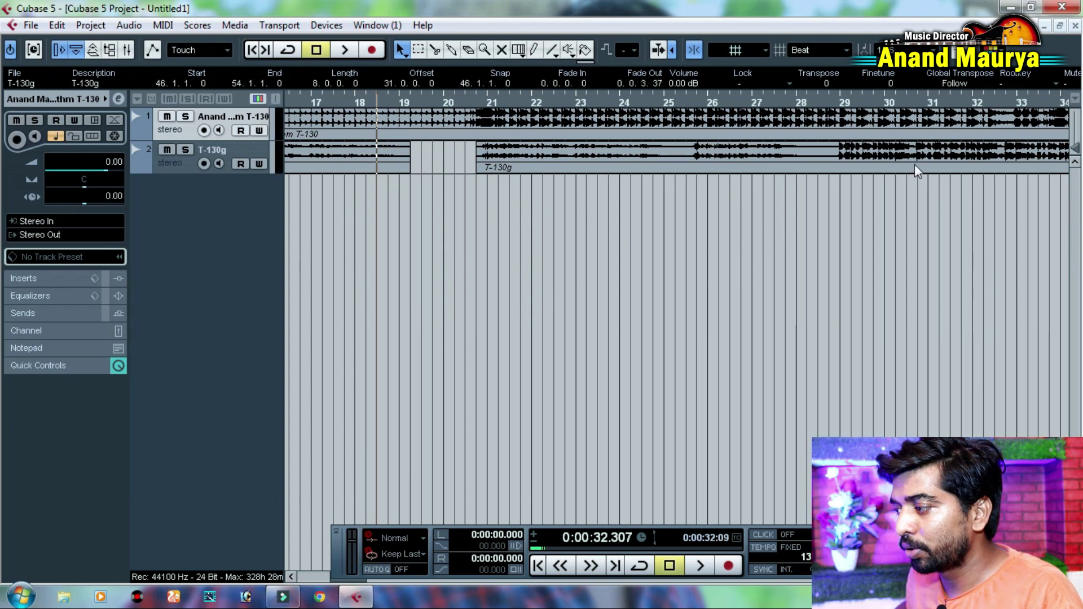
drag(916, 169, 300, 215)
drag(738, 176, 428, 196)
drag(780, 183, 370, 194)
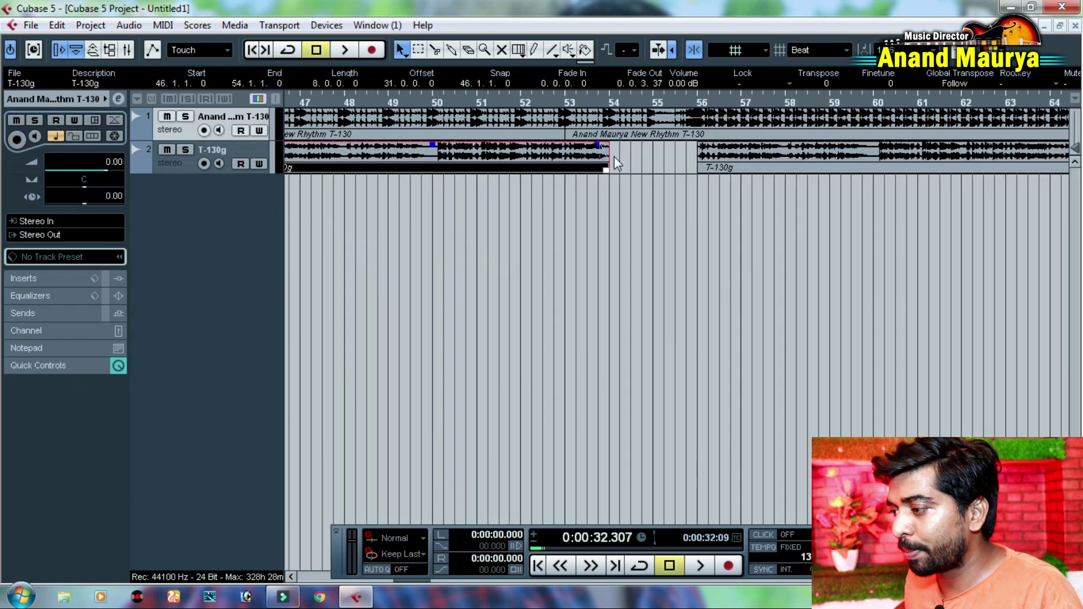
key(h)
key(space)
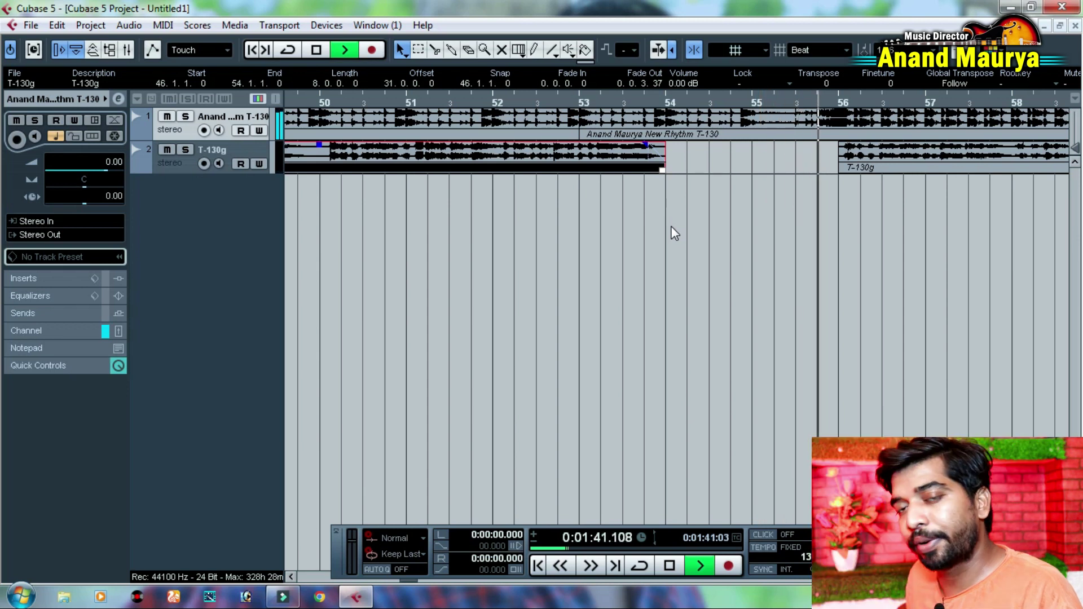
Listen to both tracks from bar 56 to bar 72, stop playback and show the whole arrangement
drag(912, 237, 526, 261)
key(g)
key(g)
key(g)
key(g)
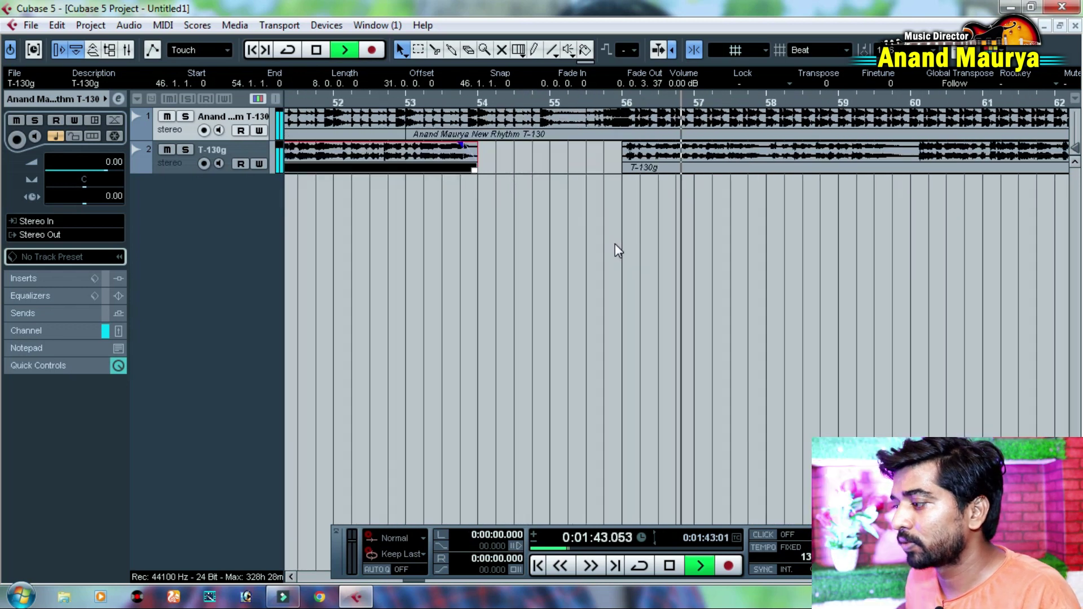
key(h)
key(h)
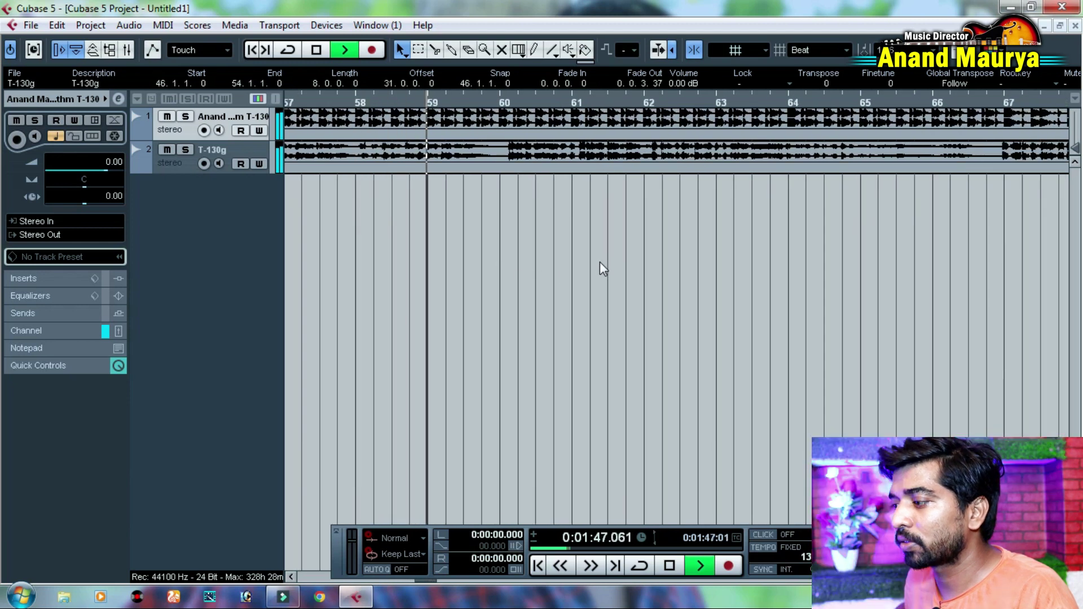
drag(705, 227, 593, 244)
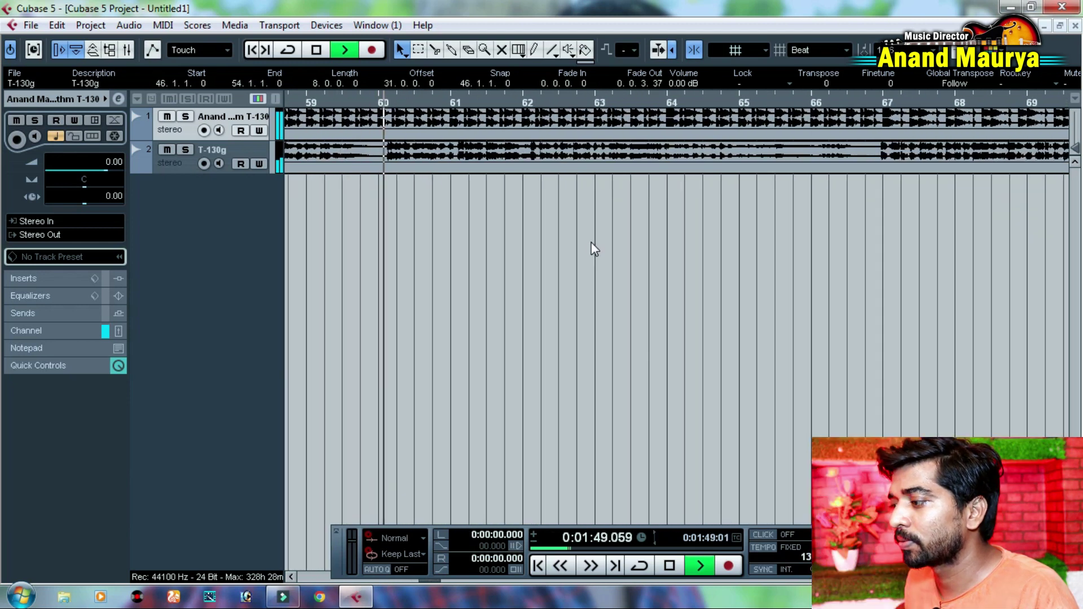
key(h)
key(h)
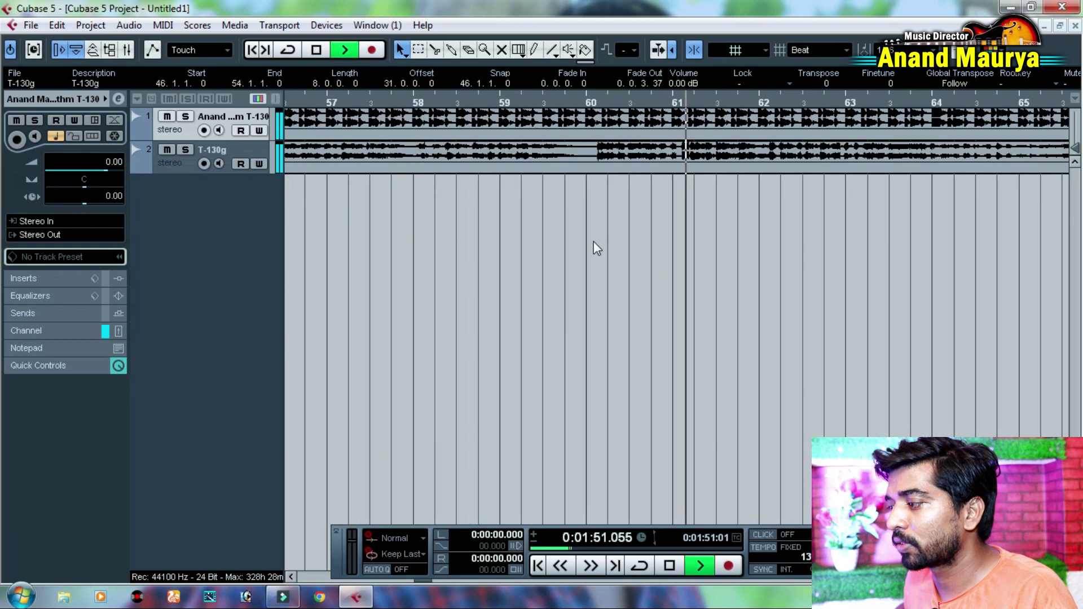
drag(840, 232, 533, 266)
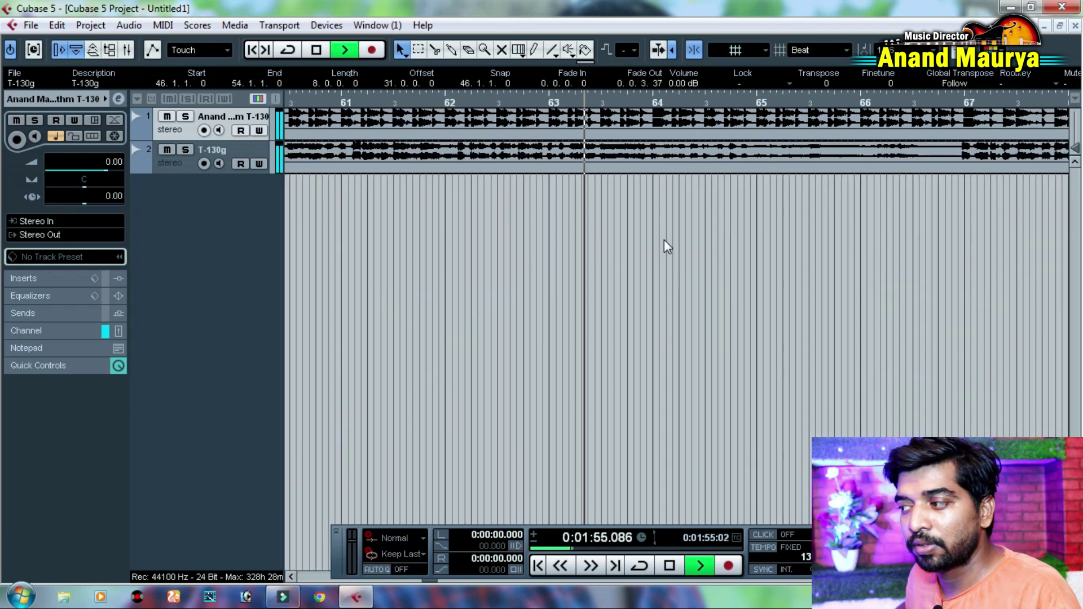
drag(761, 243, 538, 279)
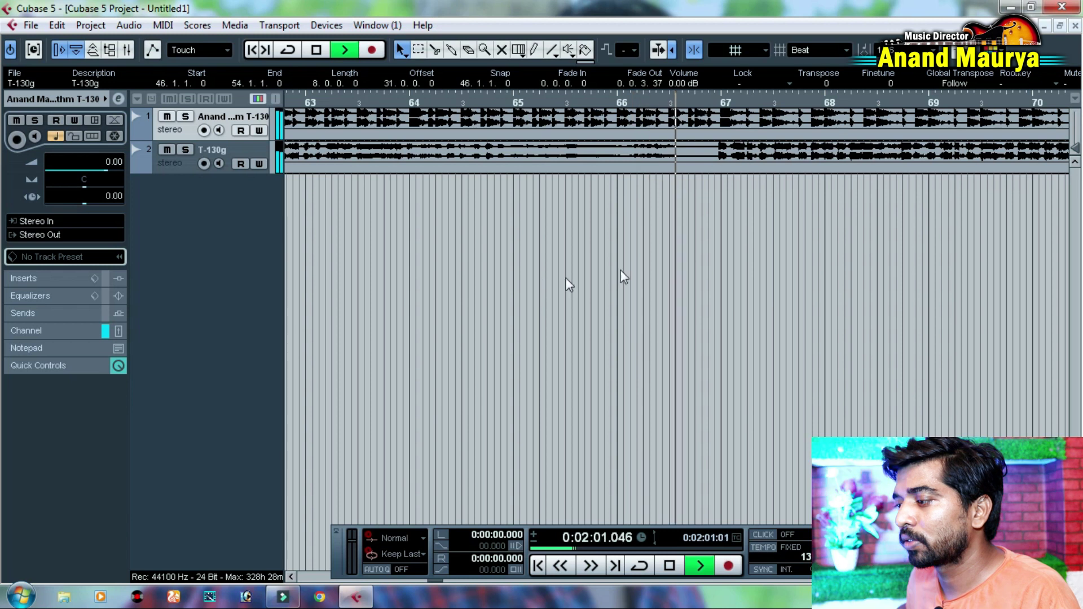
drag(735, 241, 502, 280)
key(g)
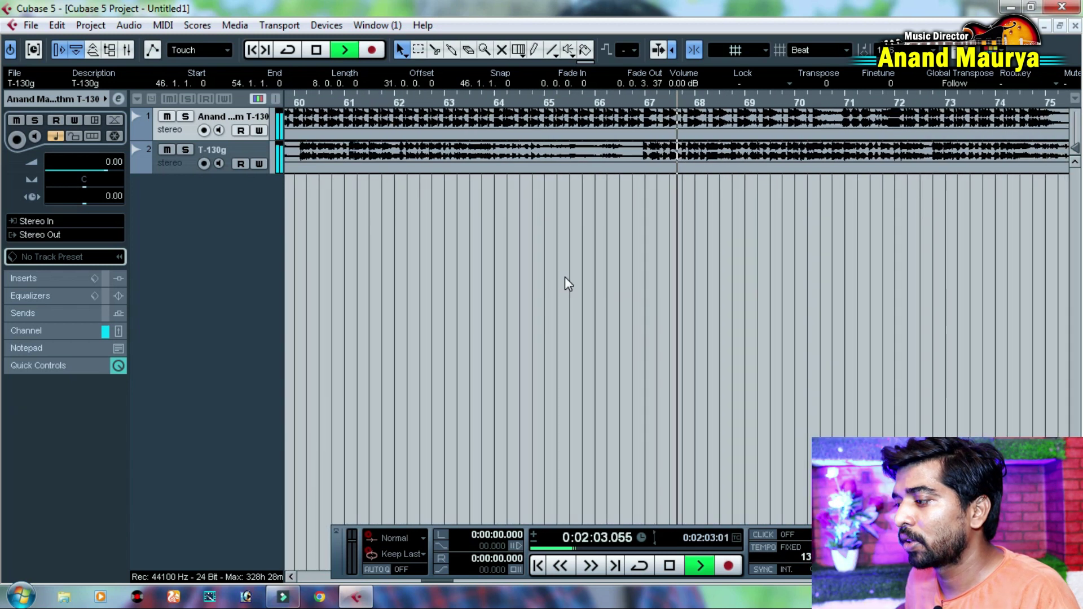
key(g)
drag(676, 273, 526, 300)
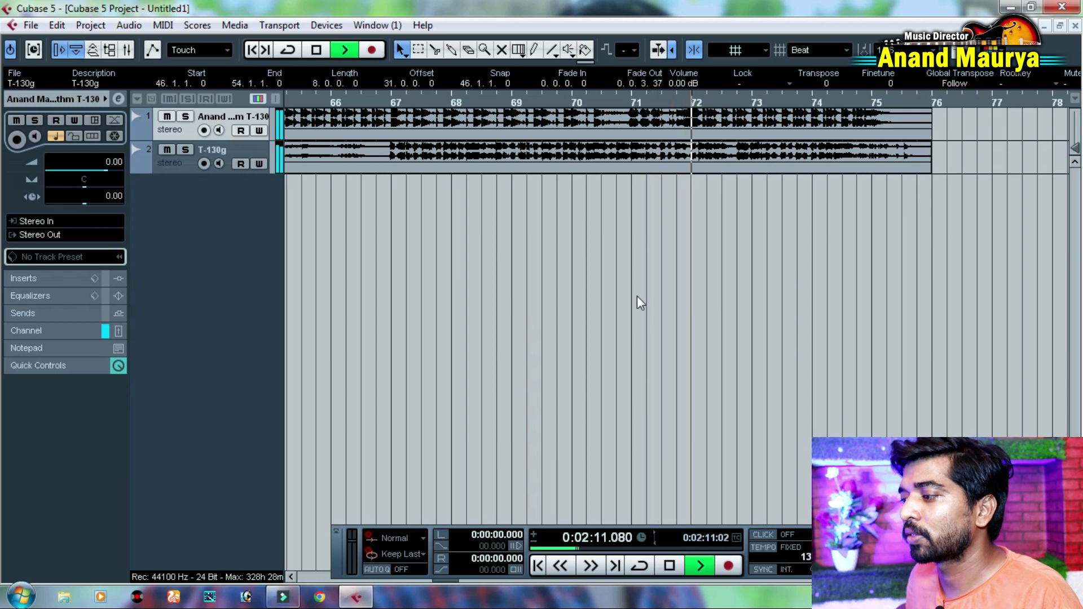
key(space)
key(g)
key(g)
key(g)
key(g)
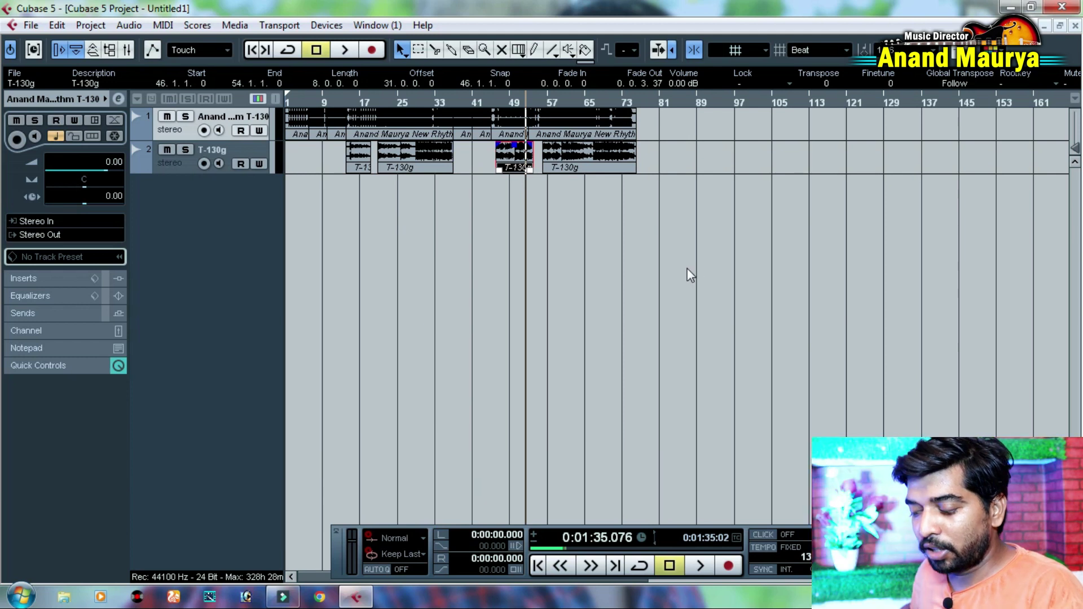
Save the project under the file name S in New folder (2)
key(ctrl+s)
text(S)
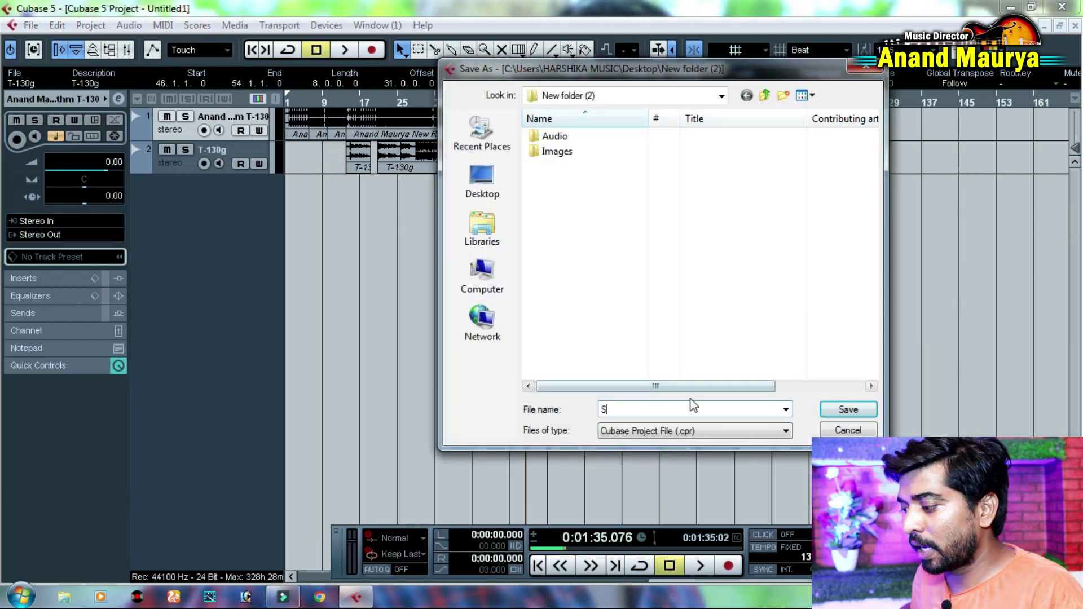
click(846, 409)
Set the playback position to bar 15 and mute the rhythm track
drag(348, 107, 353, 128)
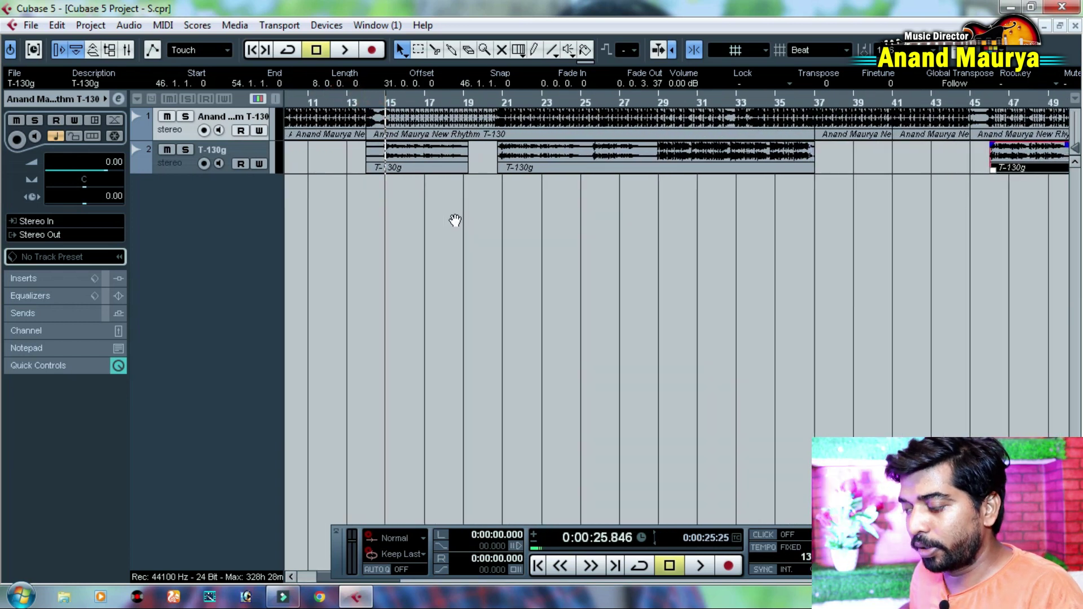
drag(455, 219, 539, 210)
key(g)
key(g)
key(g)
click(338, 198)
click(168, 118)
Browse in Windows Explorer to drive F: and open the Westarn folder inside the New Redam folder
click(21, 597)
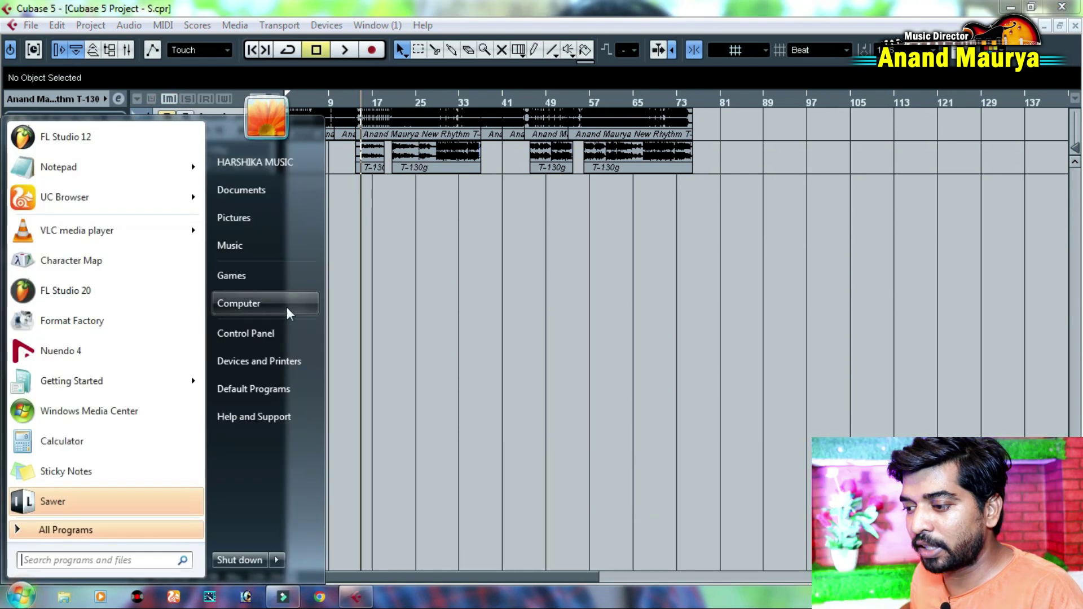
click(250, 314)
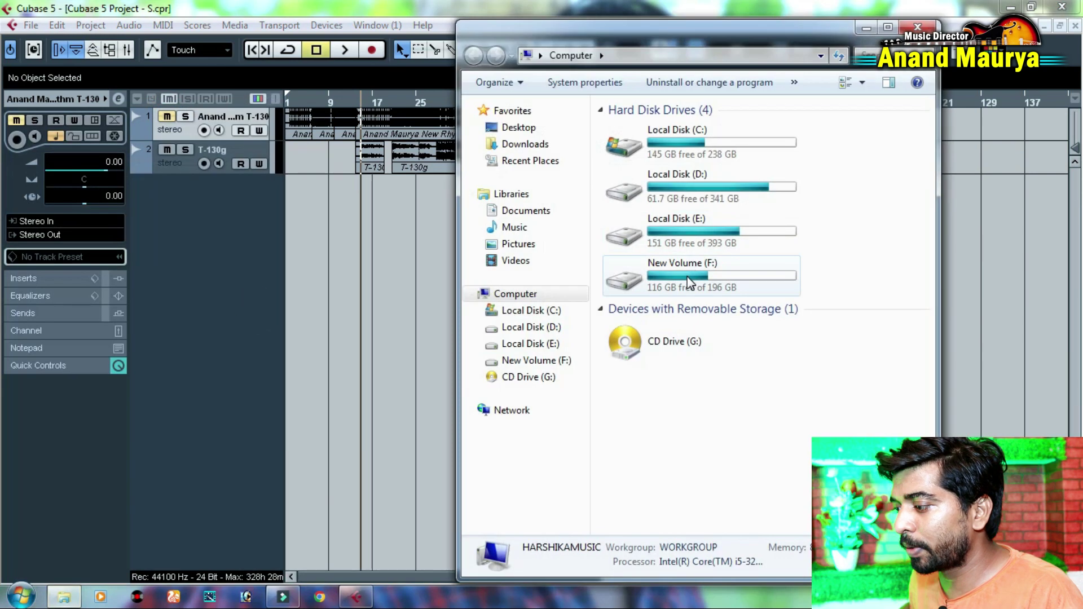
double_click(689, 284)
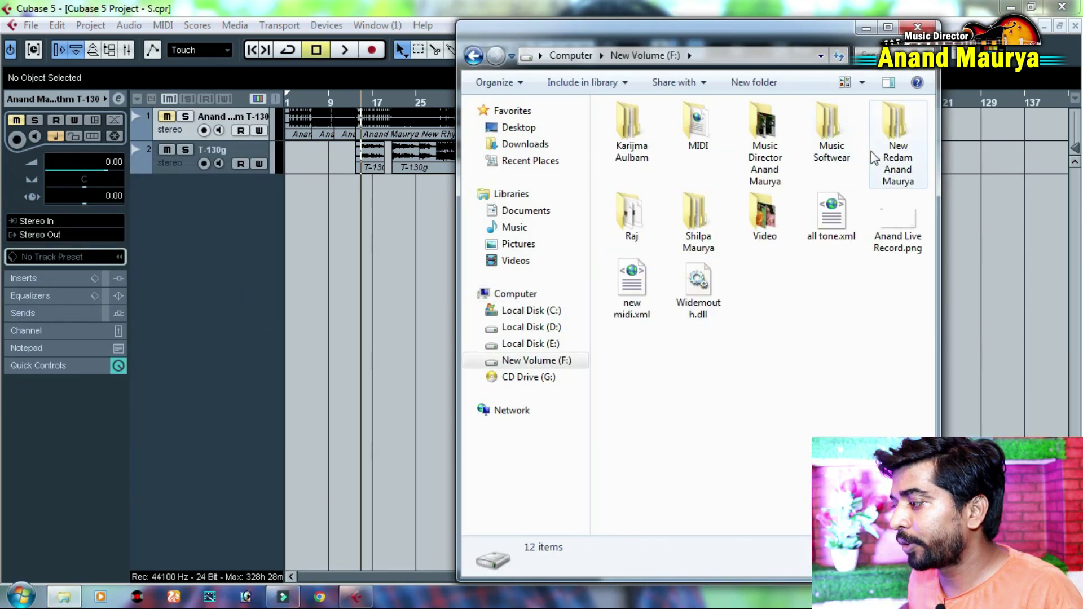
double_click(895, 145)
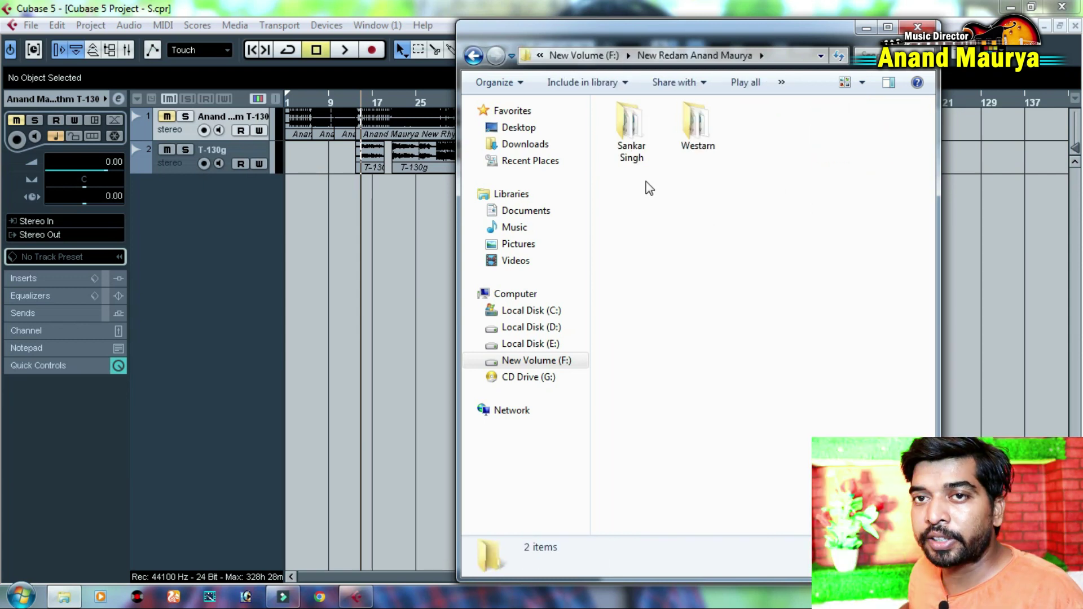
double_click(697, 145)
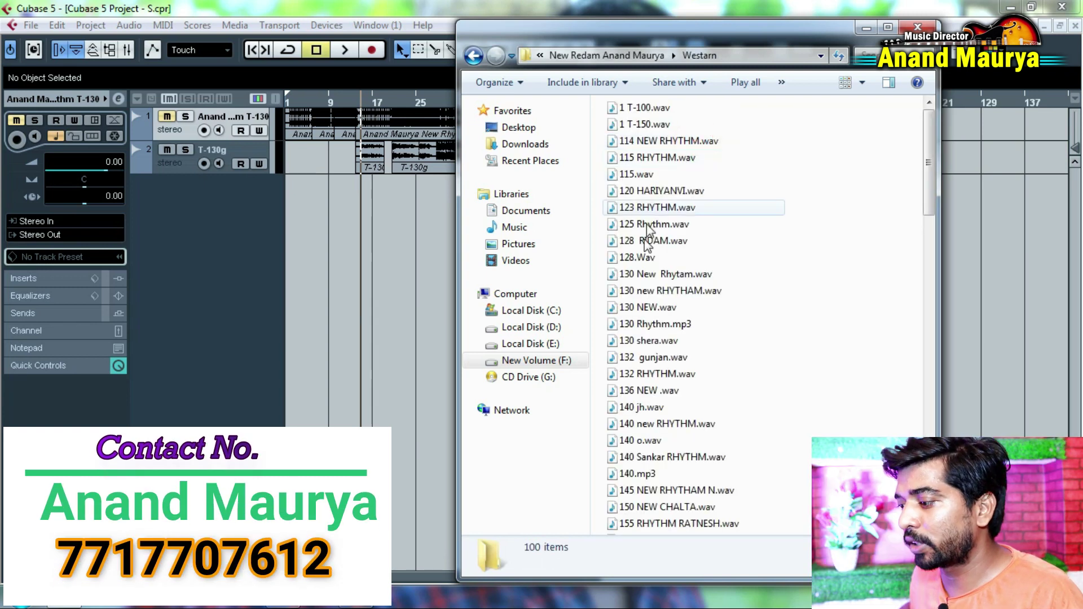
Audition 130 New Rhytam.wav, 130 NEW.wav, 130 Rhythm.mp3 and 130 shera.wav, skipping partway into each file
click(678, 276)
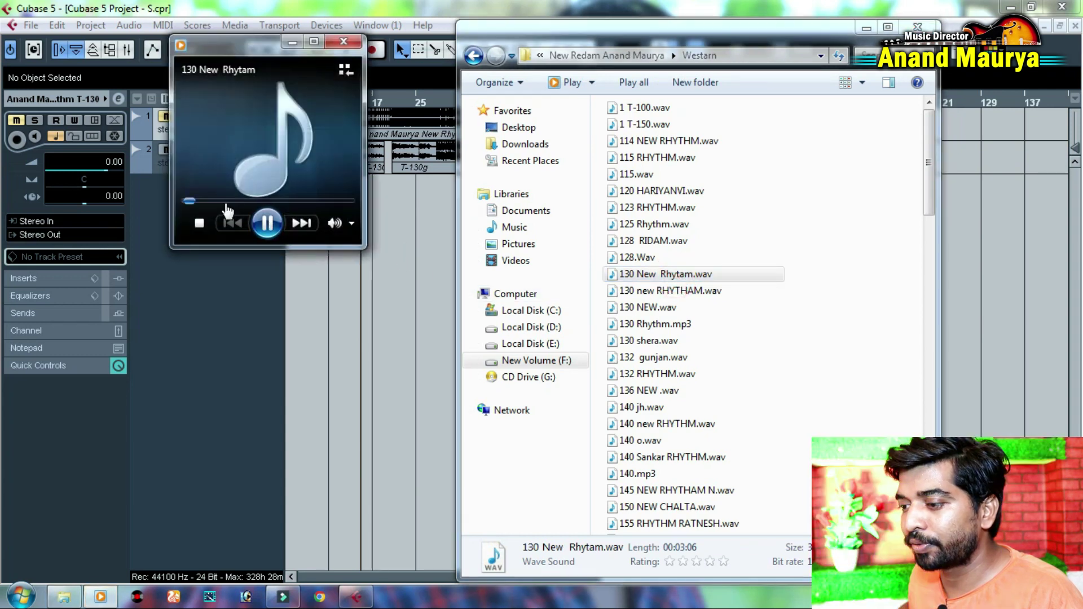
click(216, 203)
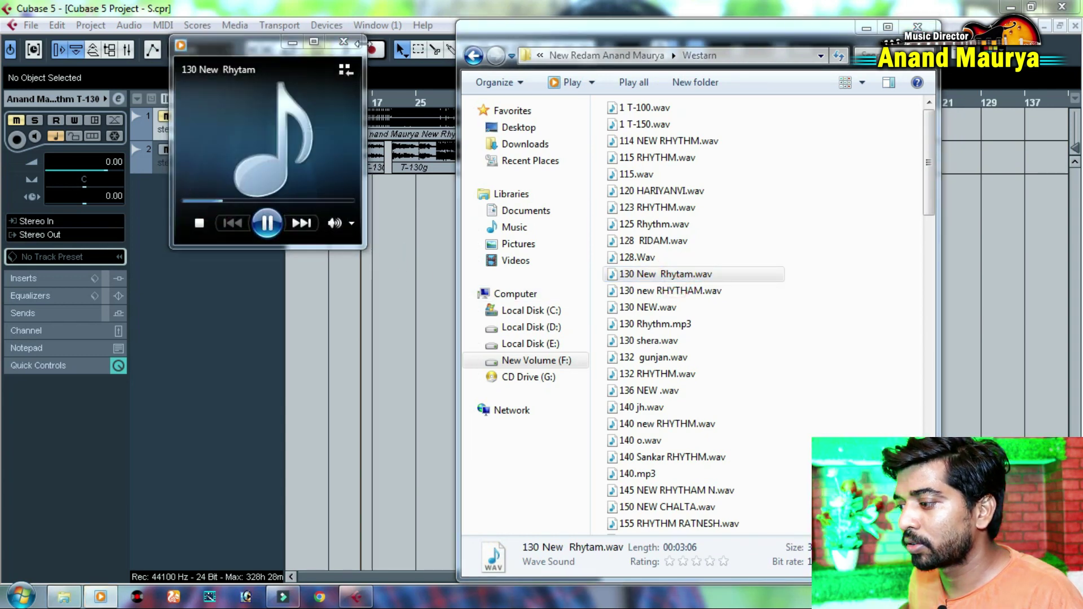
double_click(638, 308)
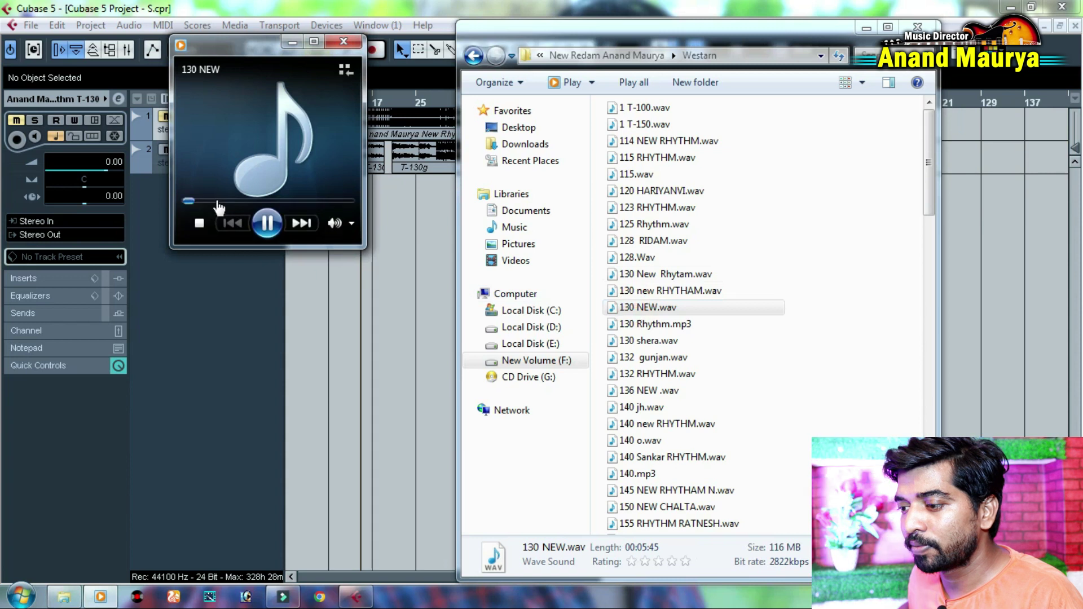
click(216, 202)
double_click(668, 325)
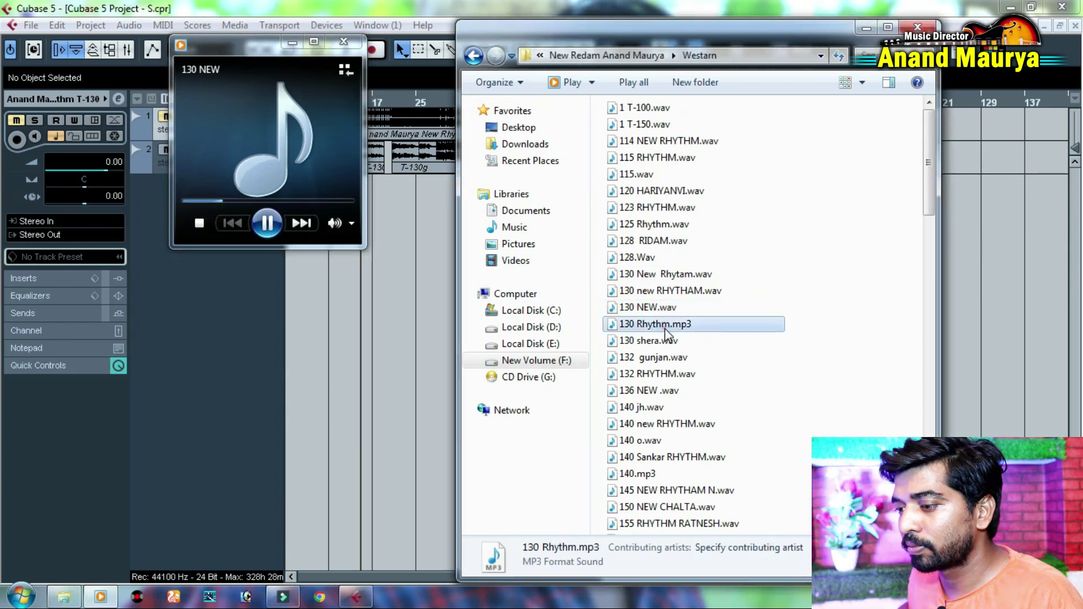
click(215, 204)
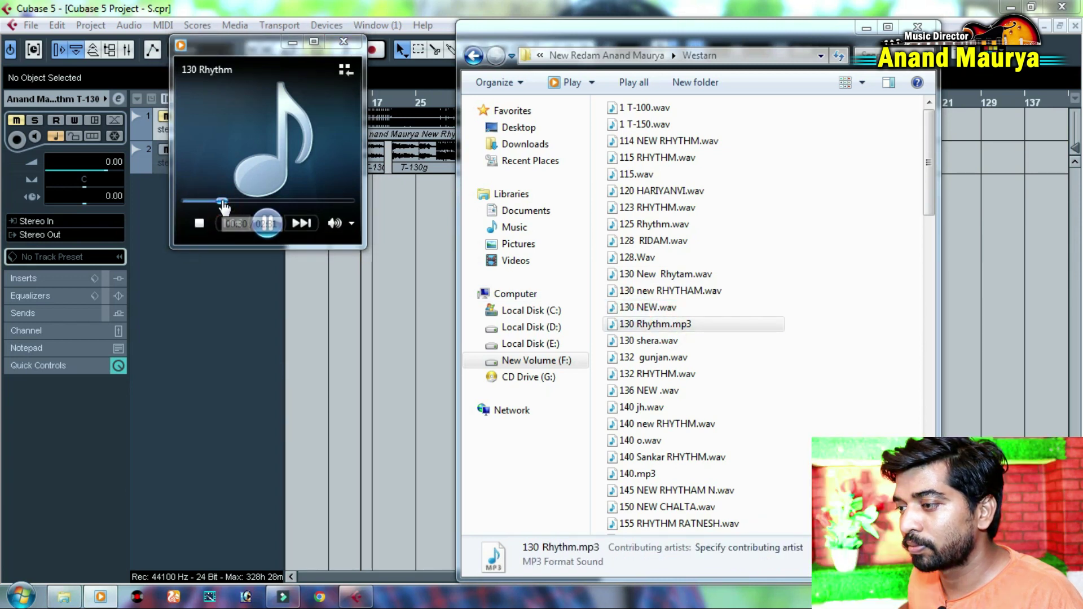
double_click(649, 340)
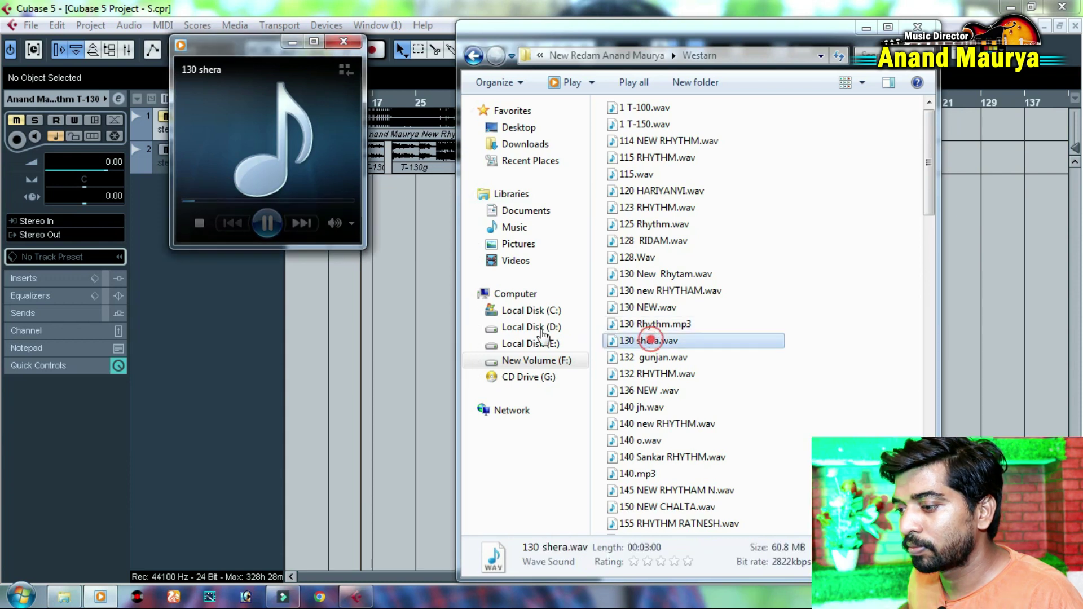
click(218, 202)
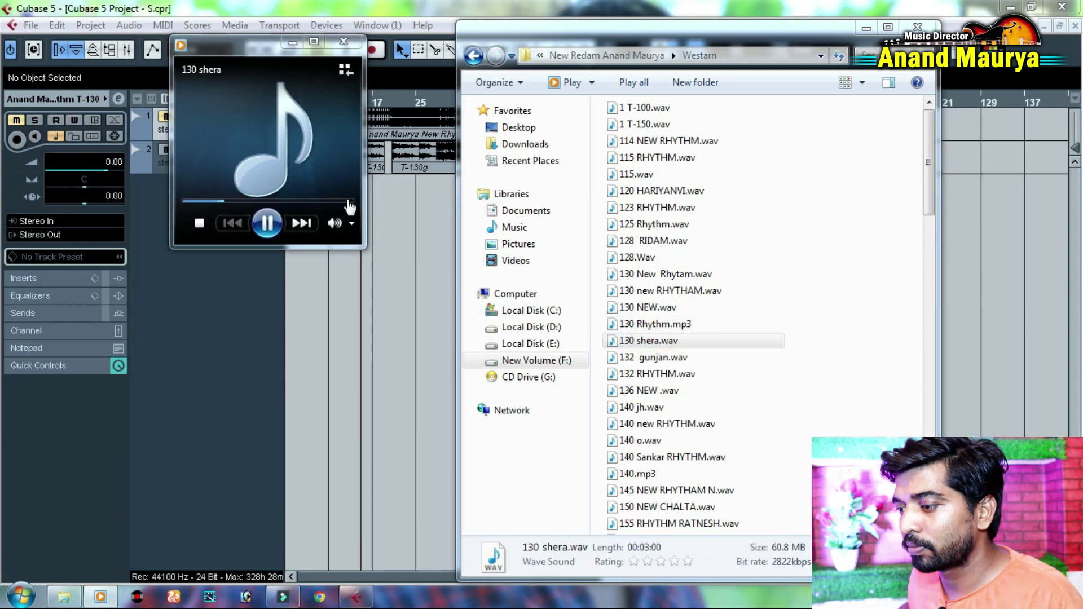
Close the player, add 130 shera.wav to the Cubase project as a third track starting at bar 1, and set its clip volume to 10 dB
click(343, 42)
drag(648, 341, 329, 238)
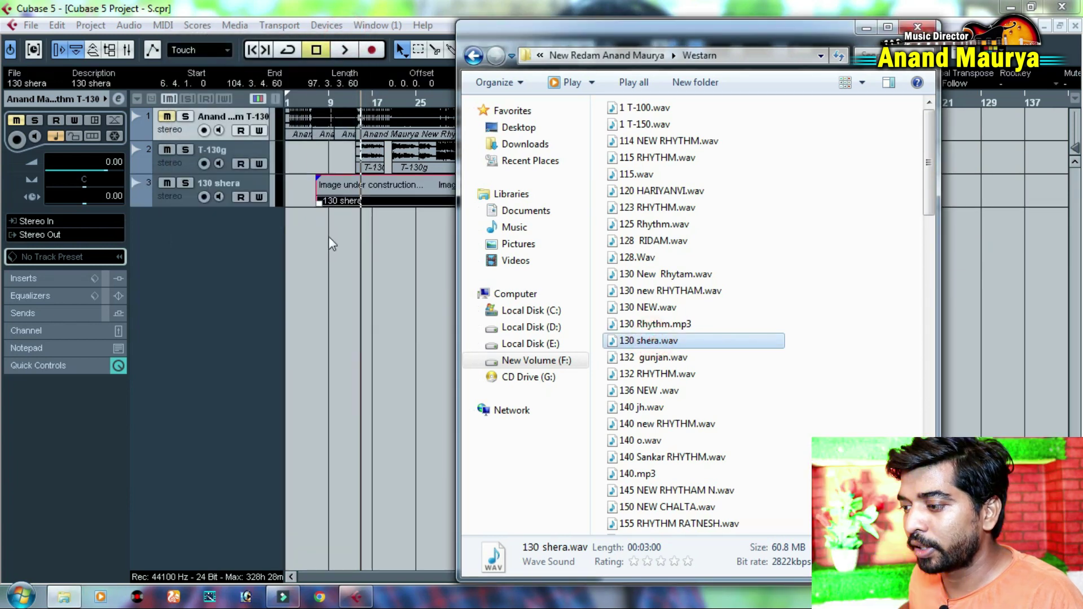
click(341, 254)
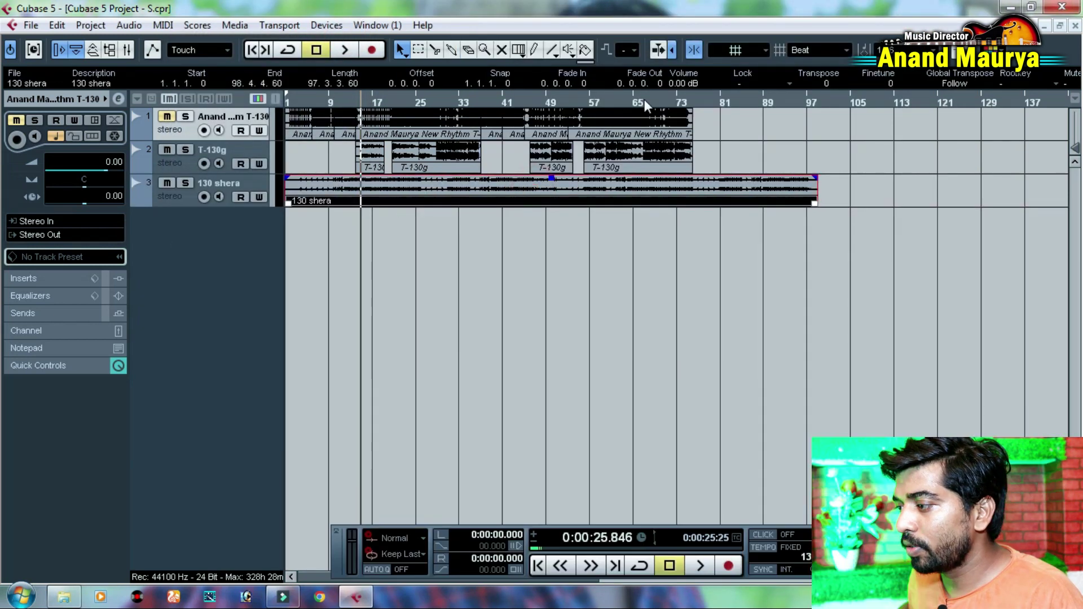
scroll(689, 83, up, 6)
scroll(685, 82, up, 3)
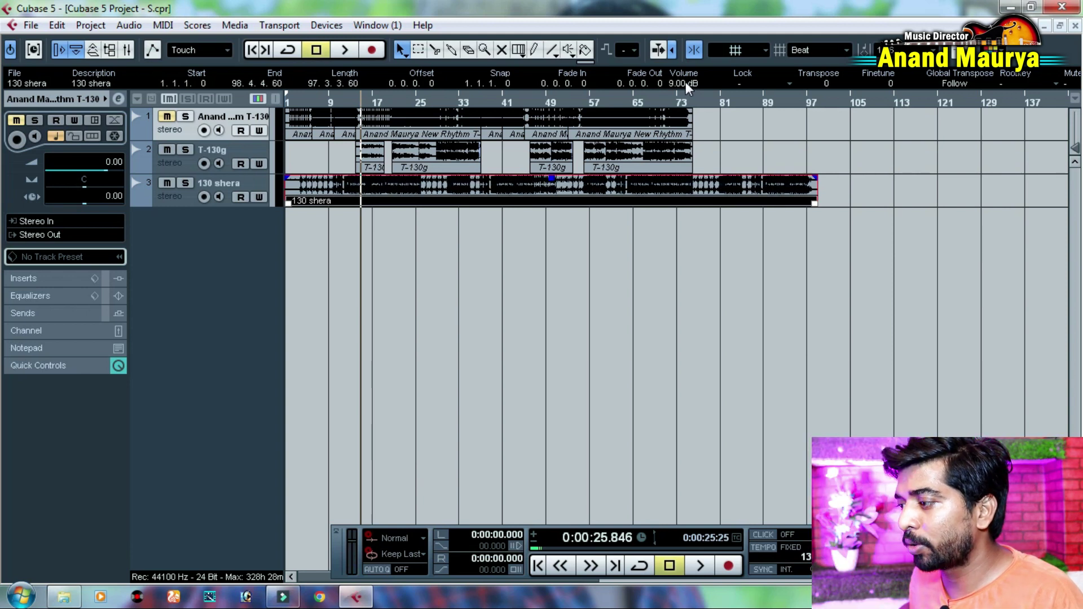
scroll(685, 83, up, 1)
Zoom in on the opening bars and listen to the 130 shera track from bar 2 to bar 4
key(space)
drag(293, 103, 285, 159)
key(space)
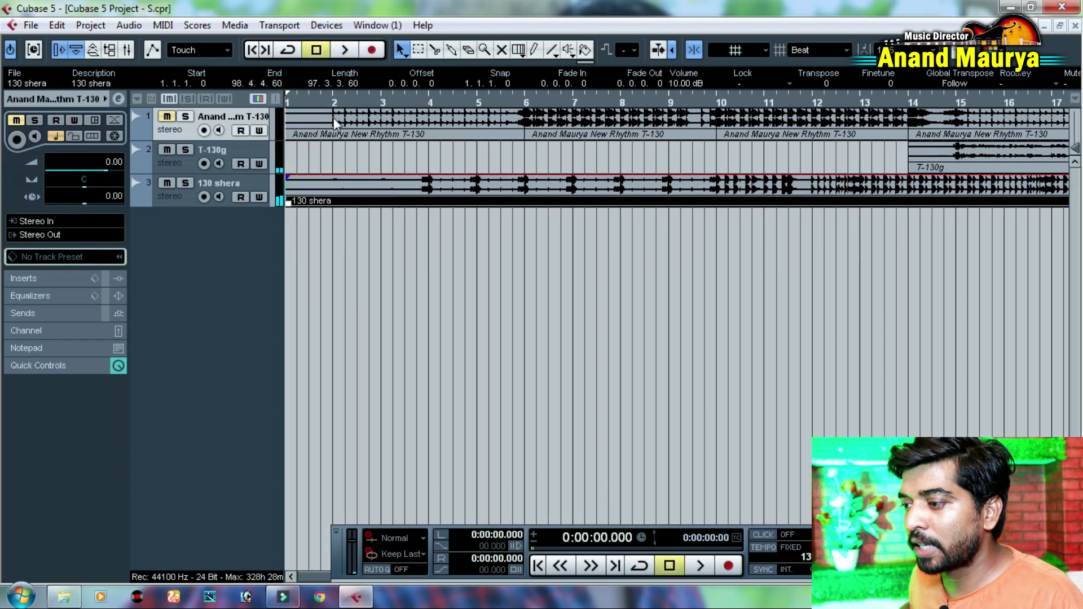
key(space)
drag(330, 98, 334, 127)
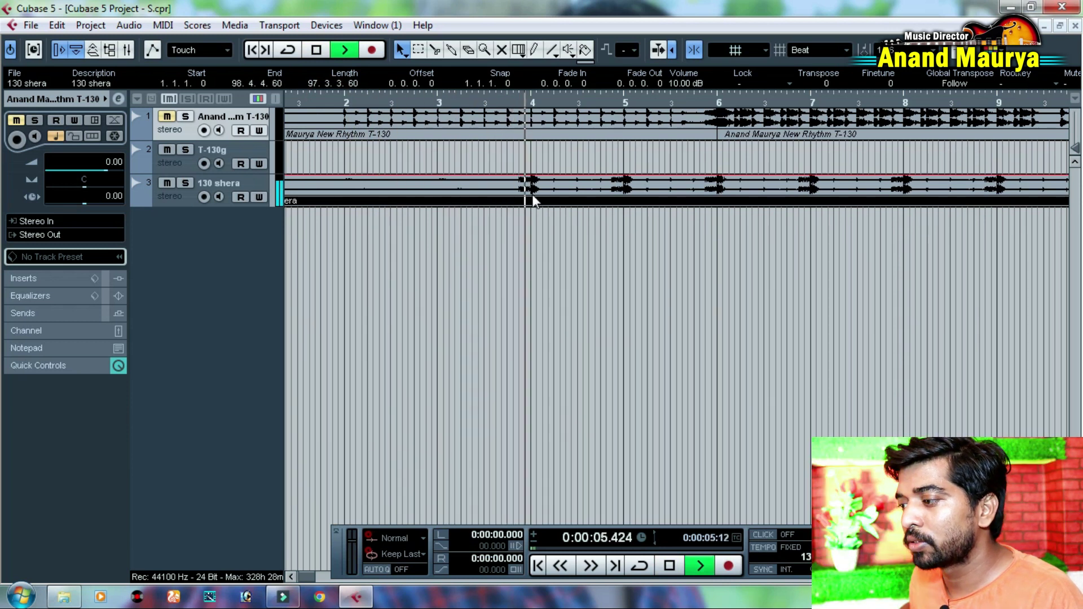
key(space)
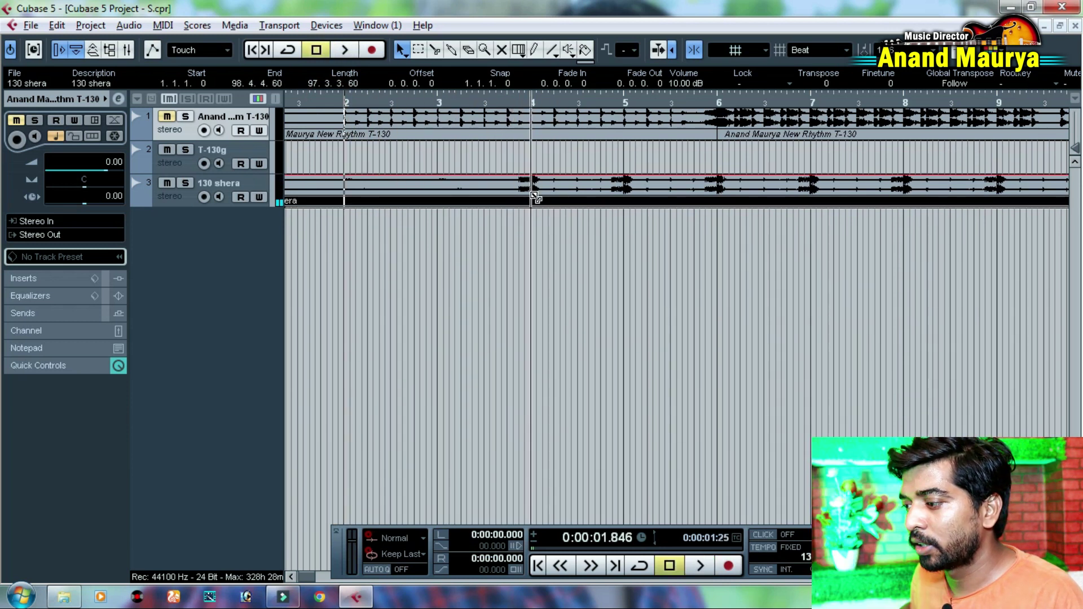
Split the 130 shera clip at bar 4 and bar 8
alt+click(532, 193)
scroll(664, 190, right, 3)
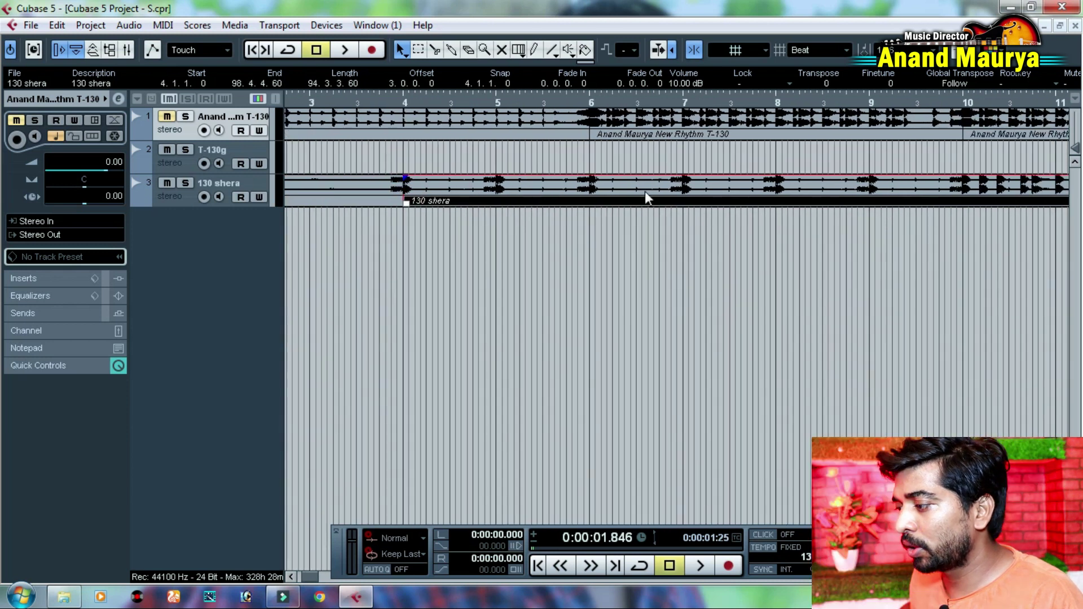
alt+click(776, 194)
drag(854, 199, 691, 221)
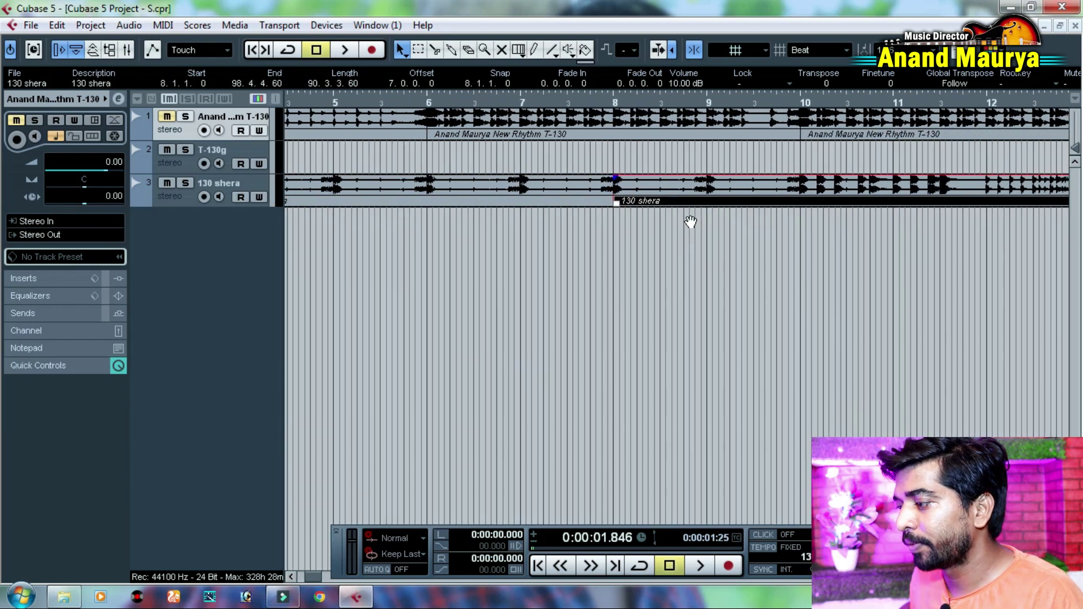
scroll(690, 221, right, 1)
click(591, 97)
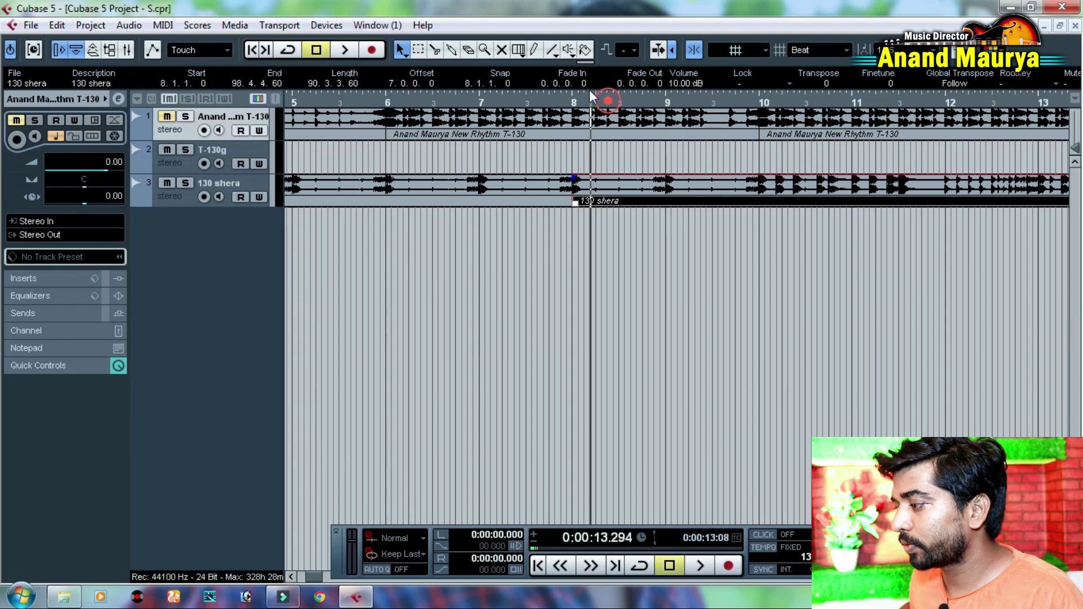
scroll(748, 187, right, 2)
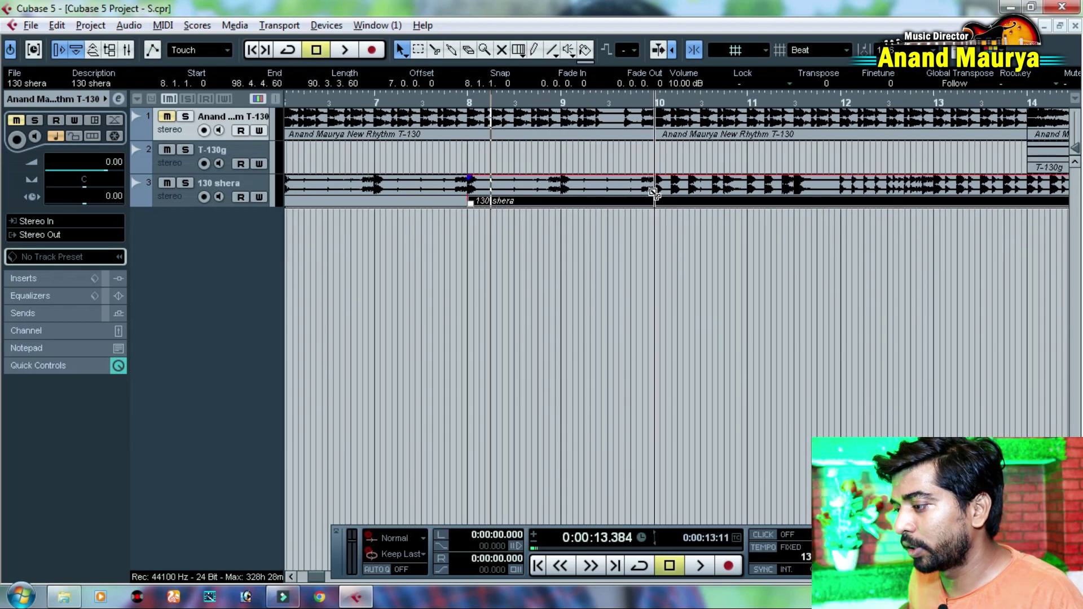
Cut the 130 shera audio between bars 7 and 9 and move the following section back to bar 7
alt+click(563, 202)
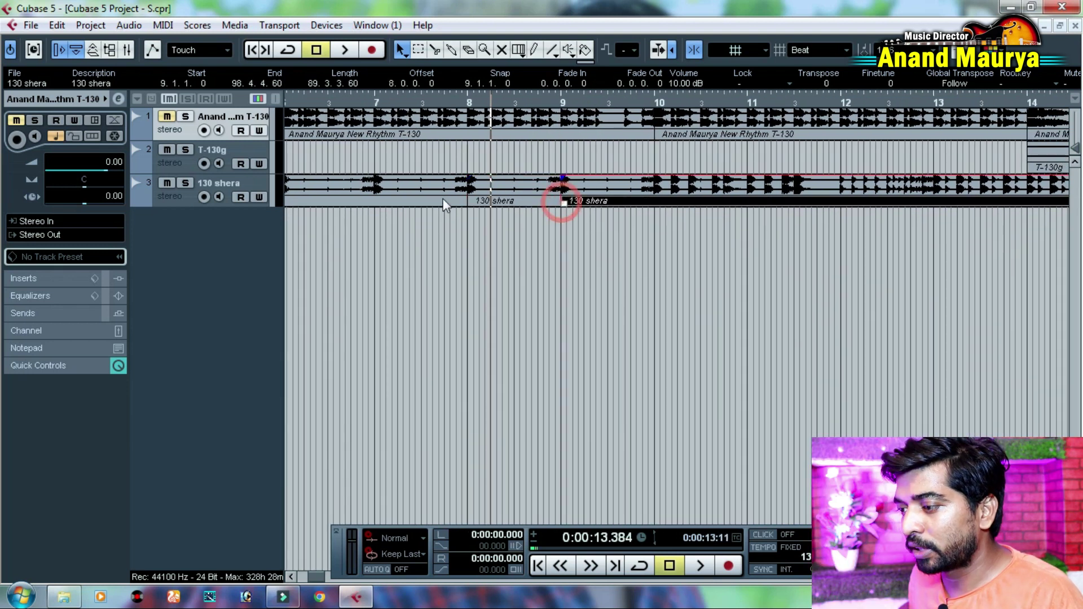
alt+click(380, 194)
click(404, 189)
key(Delete)
key(Delete)
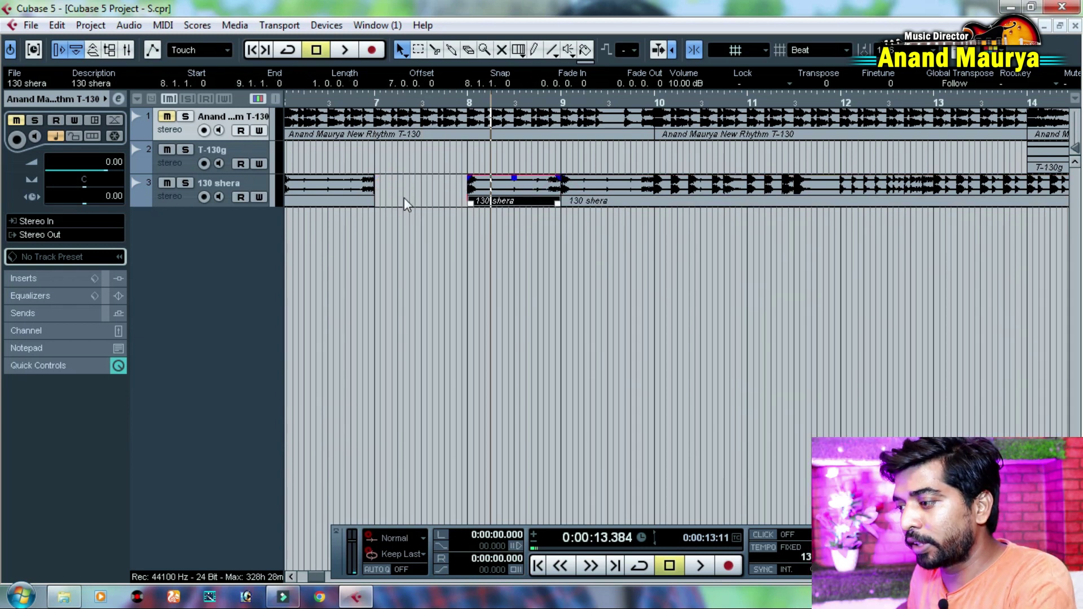
drag(567, 182, 406, 195)
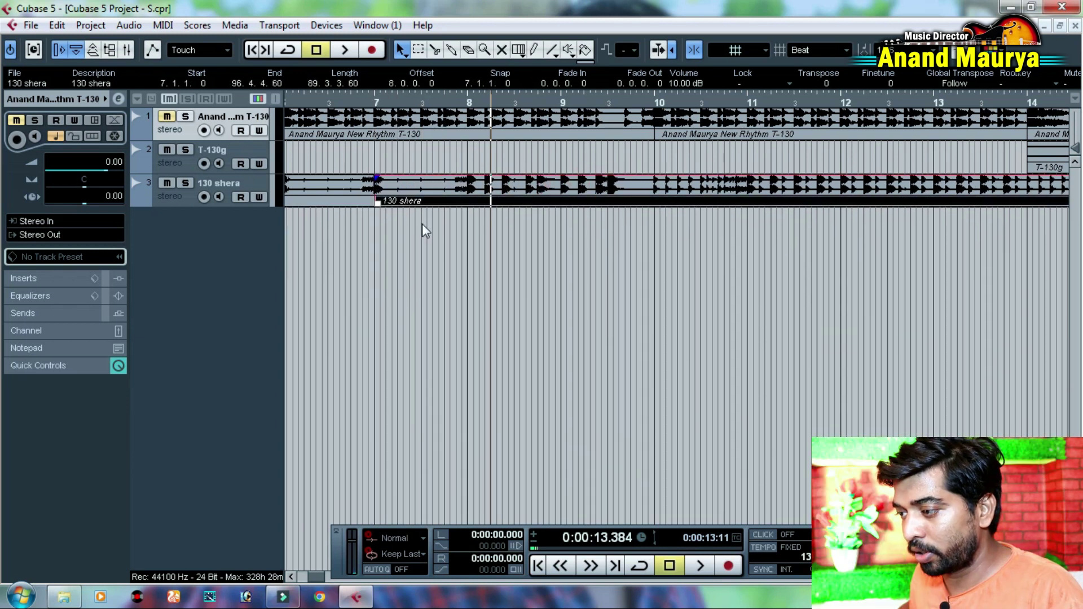
Check the new joint on the 130 shera track by playing from bar 7 to about bar 11
scroll(422, 223, left, 3)
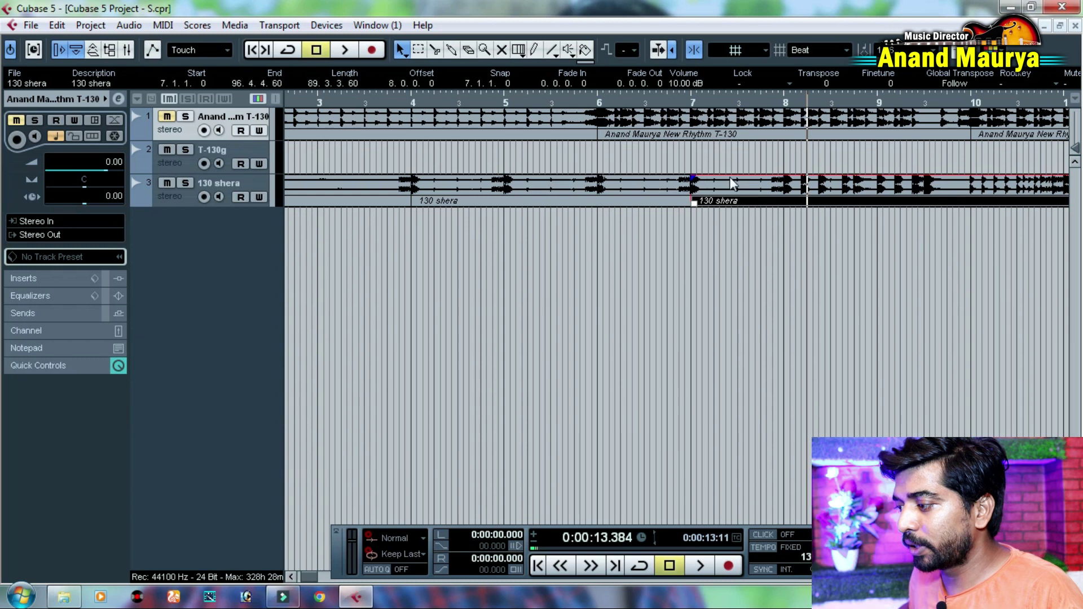
click(468, 185)
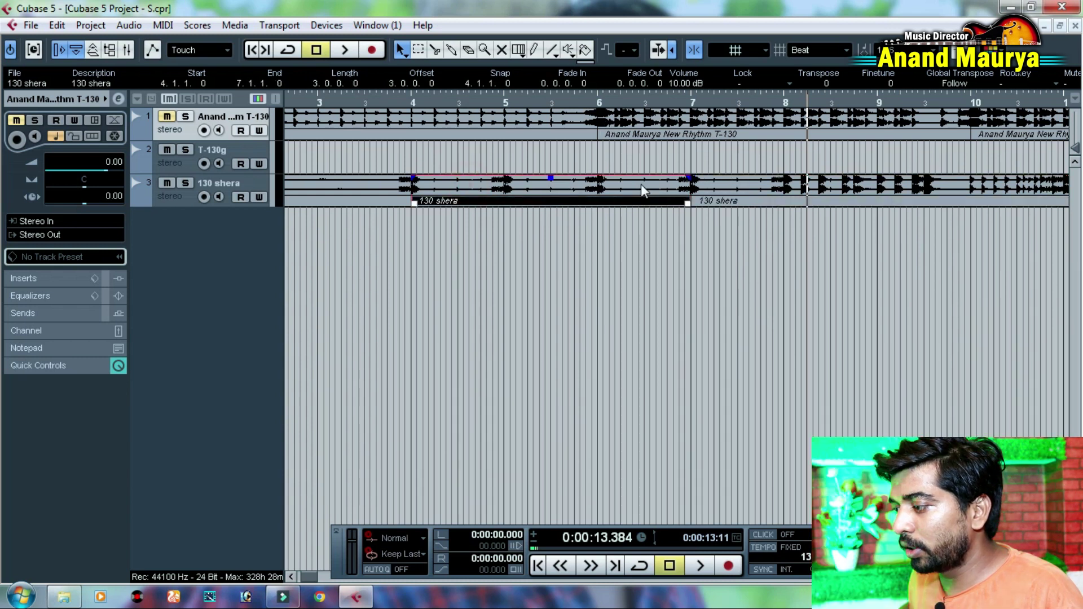
scroll(746, 198, right, 2)
click(519, 103)
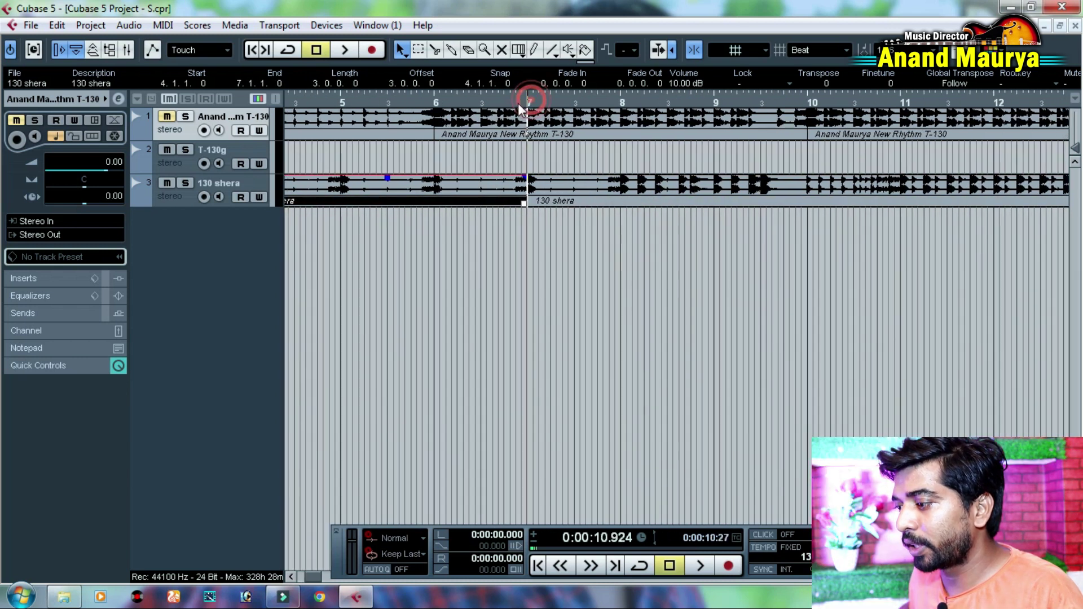
key(space)
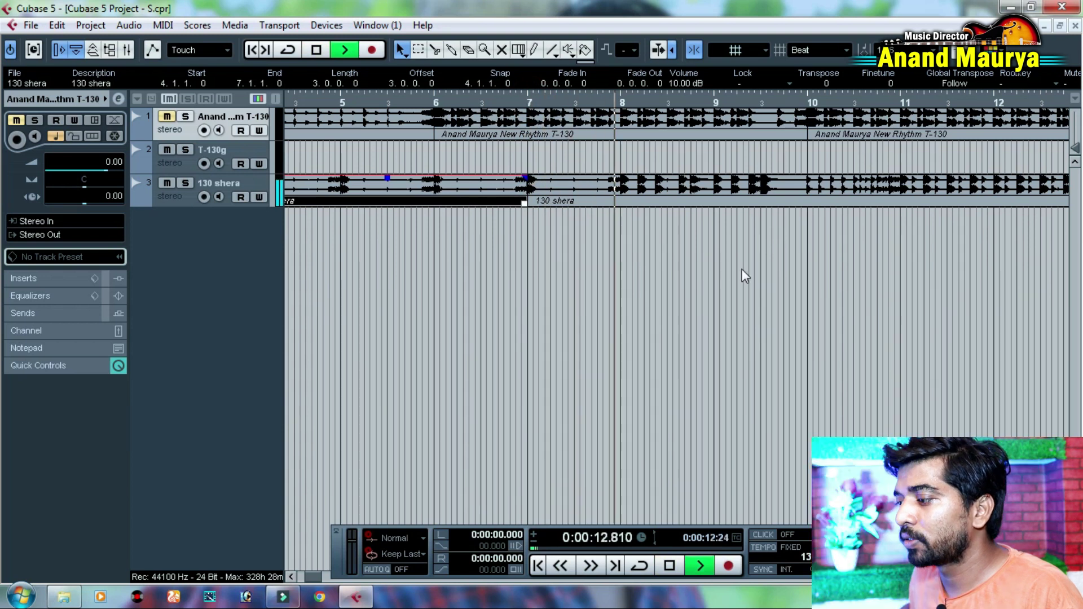
scroll(693, 255, right, 2)
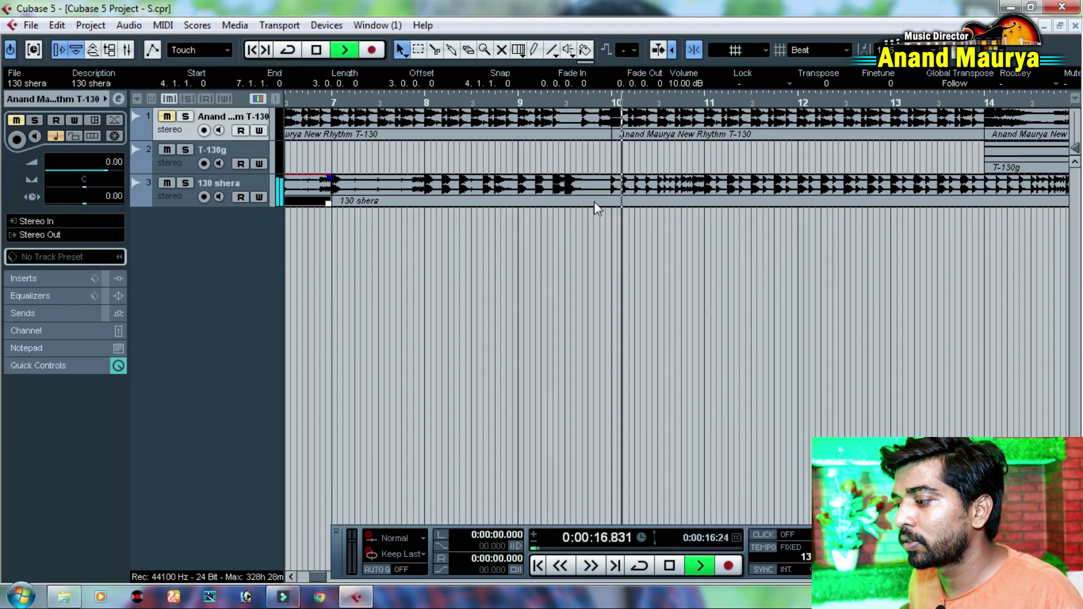
click(649, 214)
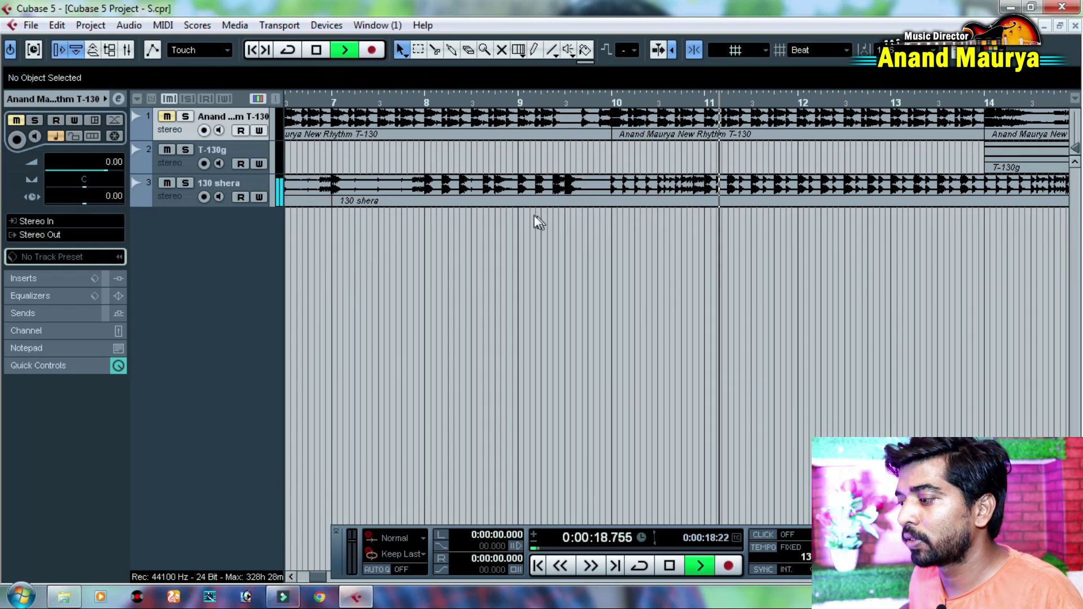
key(space)
Split the 130 shera clip at bar 9, move the rest to bar 10 and fill the gap with a copy of bar 8
drag(533, 192, 630, 190)
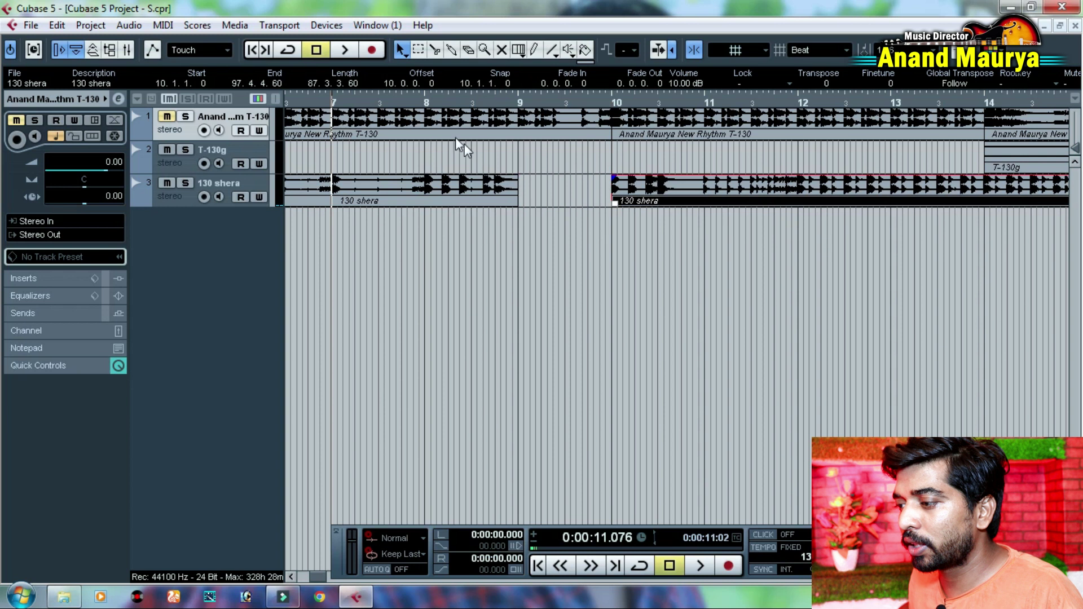
click(420, 102)
key(space)
key(space)
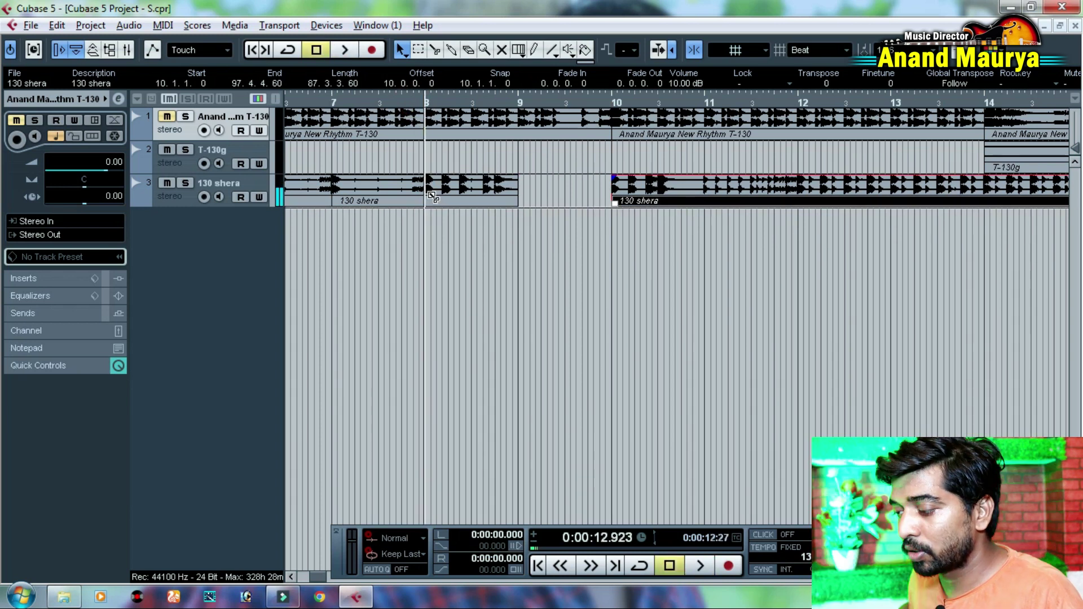
drag(476, 191, 569, 191)
Play the 130 shera track from bar 8 to about bar 12 to check the repeated bar, and stop playback
key(space)
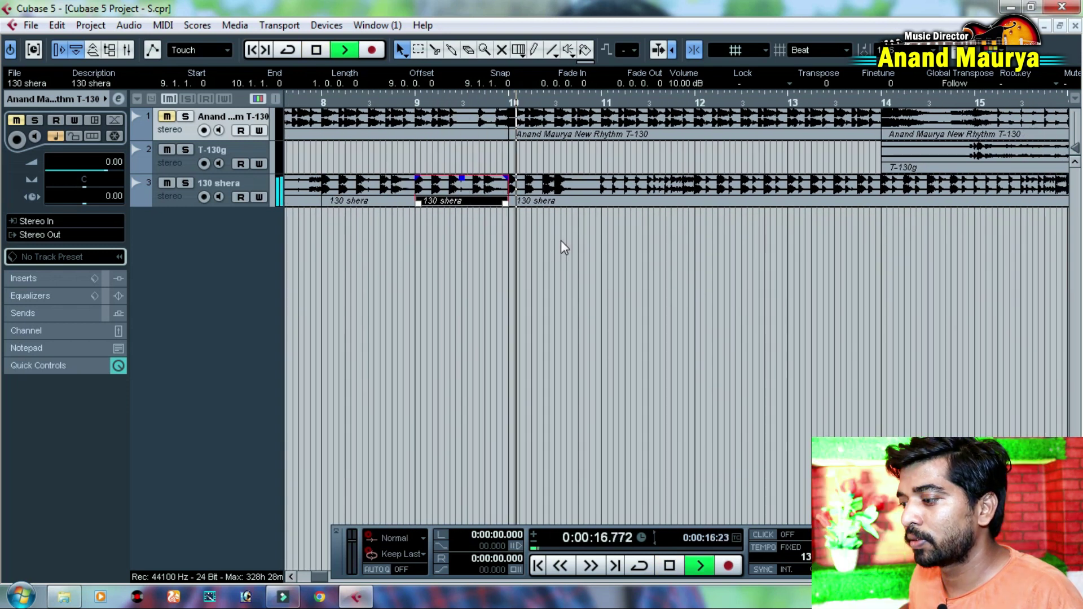
click(678, 236)
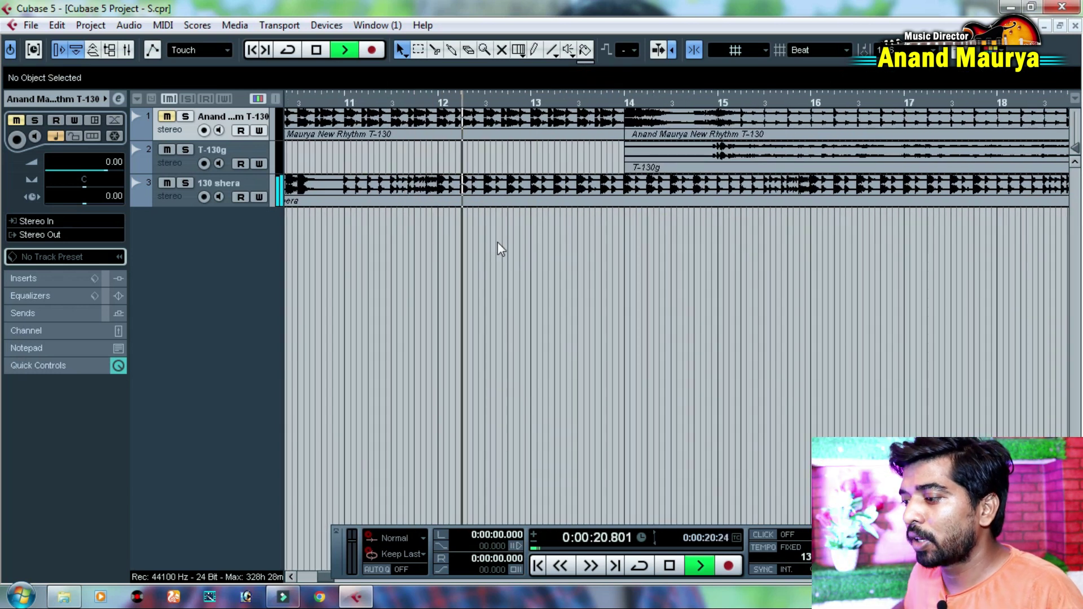
key(space)
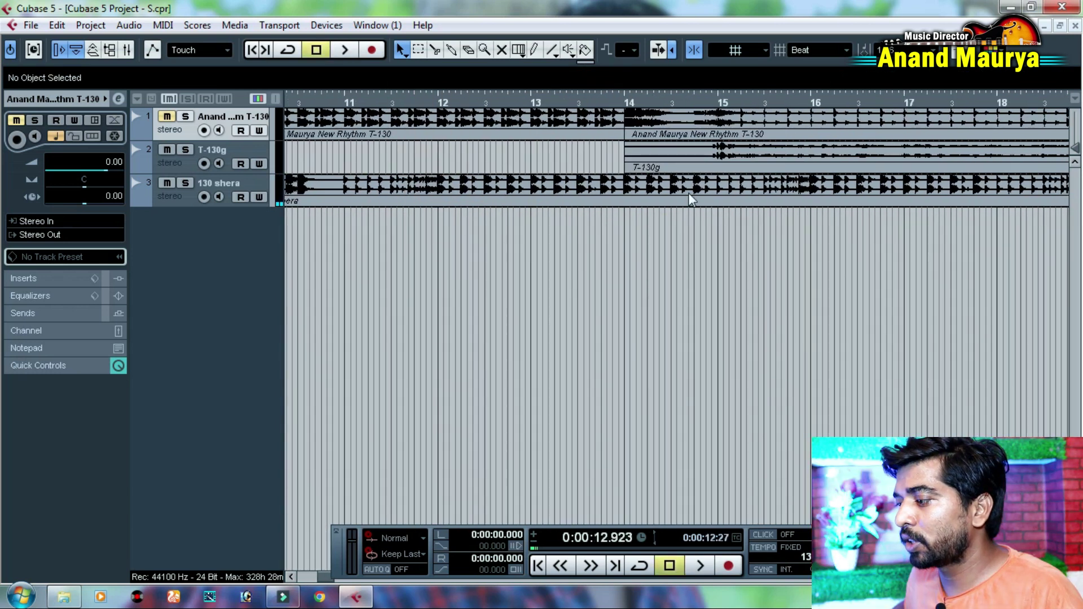
Move the first T-130g clip from bar 14 to bar 15 and play it together with the 130 shera track from there
key(alt)
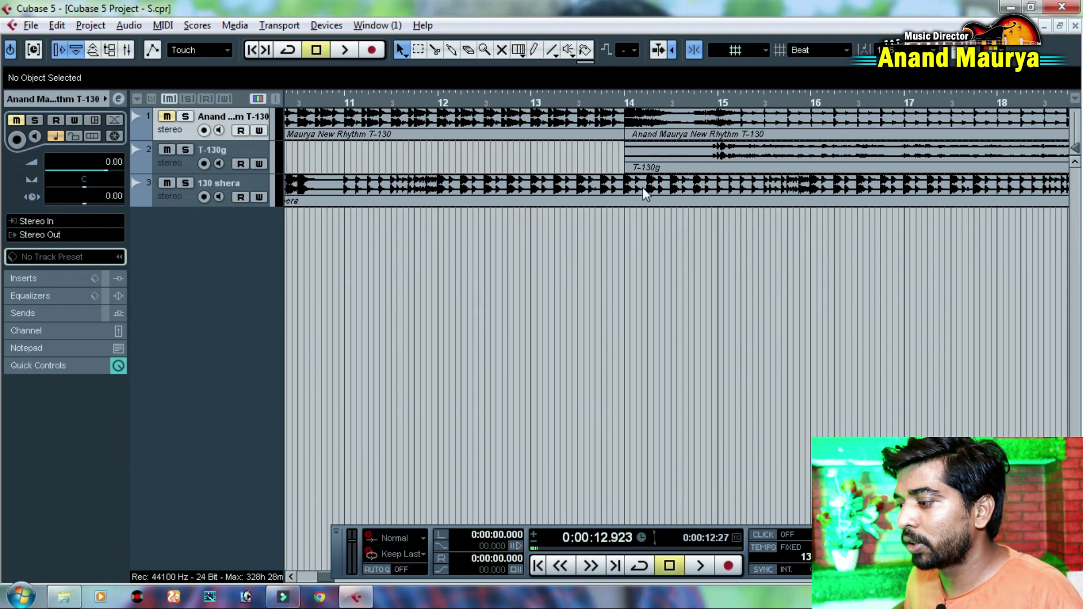
drag(671, 162, 763, 157)
click(698, 97)
key(space)
drag(801, 247, 541, 249)
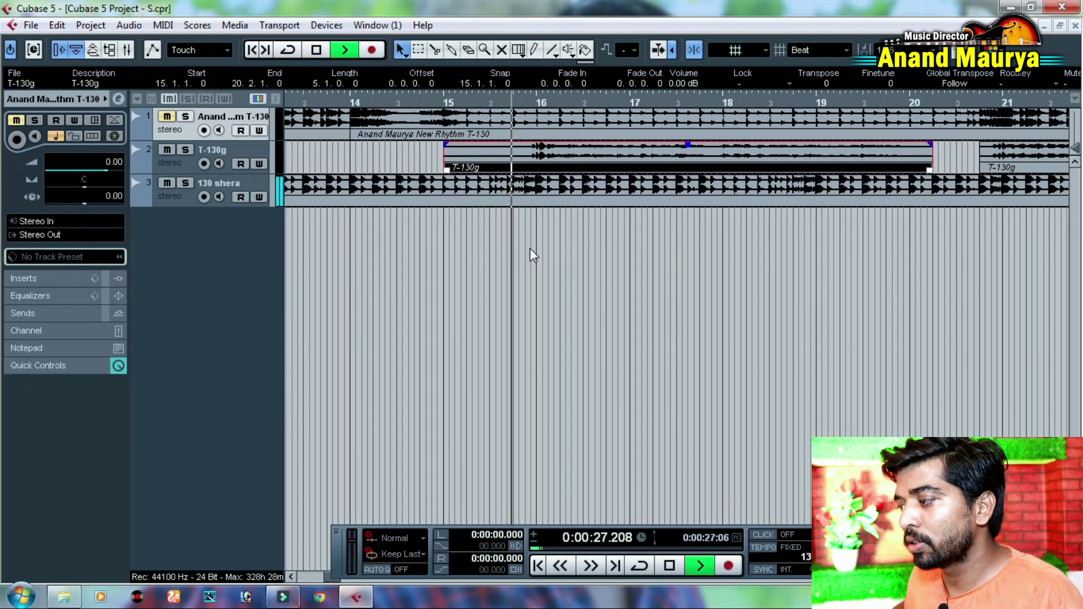
scroll(722, 251, right, 5)
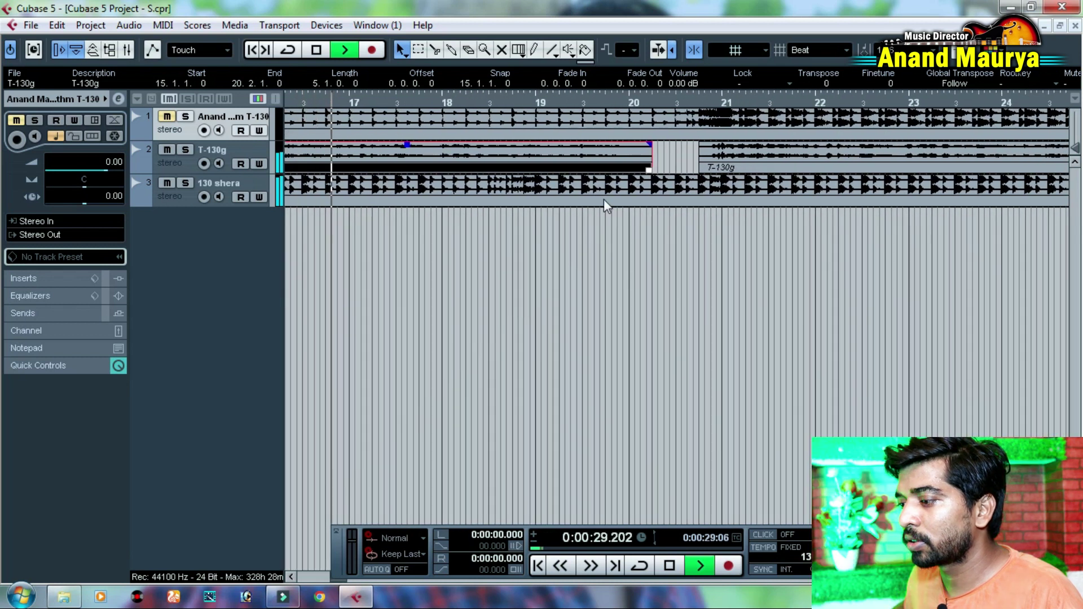
Split the 130 shera clip at bar 18 and move the rest of it to bar 20
scroll(604, 198, left, 3)
alt+click(524, 195)
drag(551, 199, 793, 200)
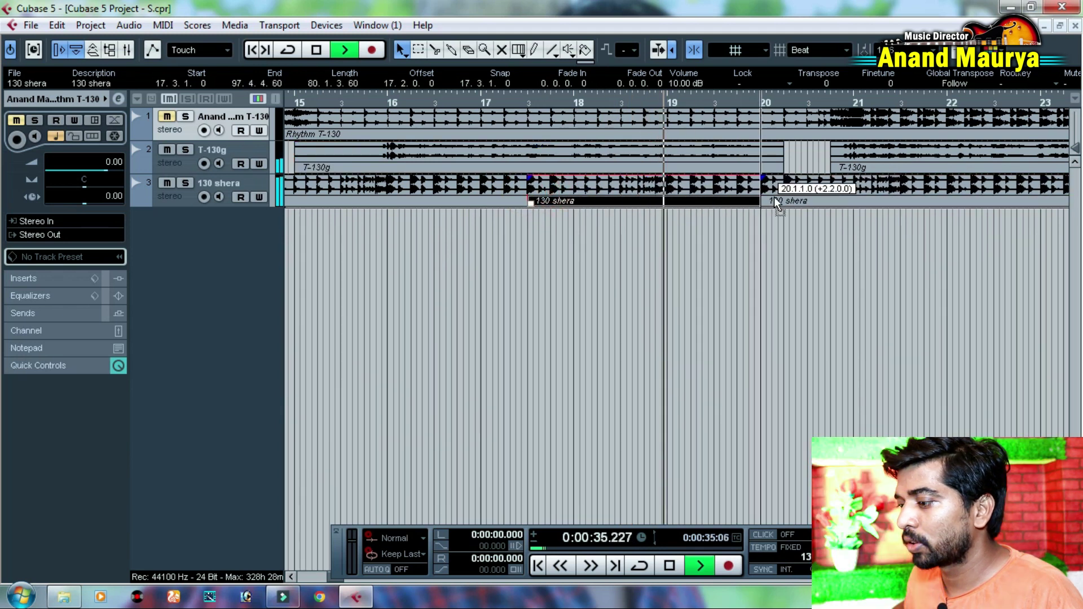
key(space)
drag(524, 205, 573, 206)
mouse_move(761, 202)
mouse_down()
mouse_move(715, 203)
mouse_move(759, 201)
mouse_up()
Move the second T-130g clip one bar later so that it starts at bar 21, beat 4
scroll(754, 225, right, 5)
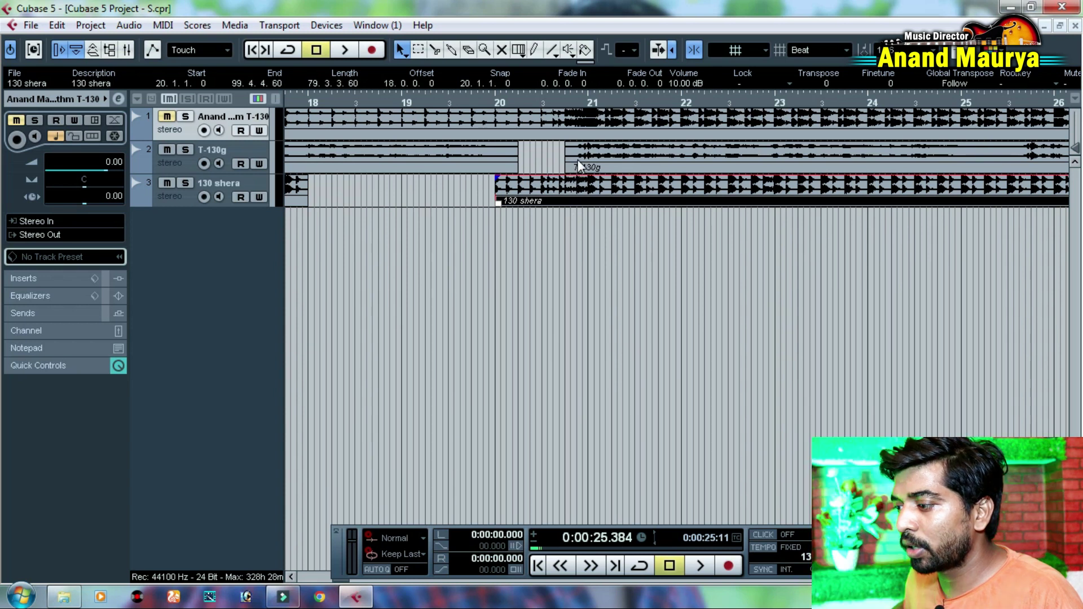
scroll(578, 160, left, 1)
drag(655, 151, 759, 153)
scroll(542, 197, left, 4)
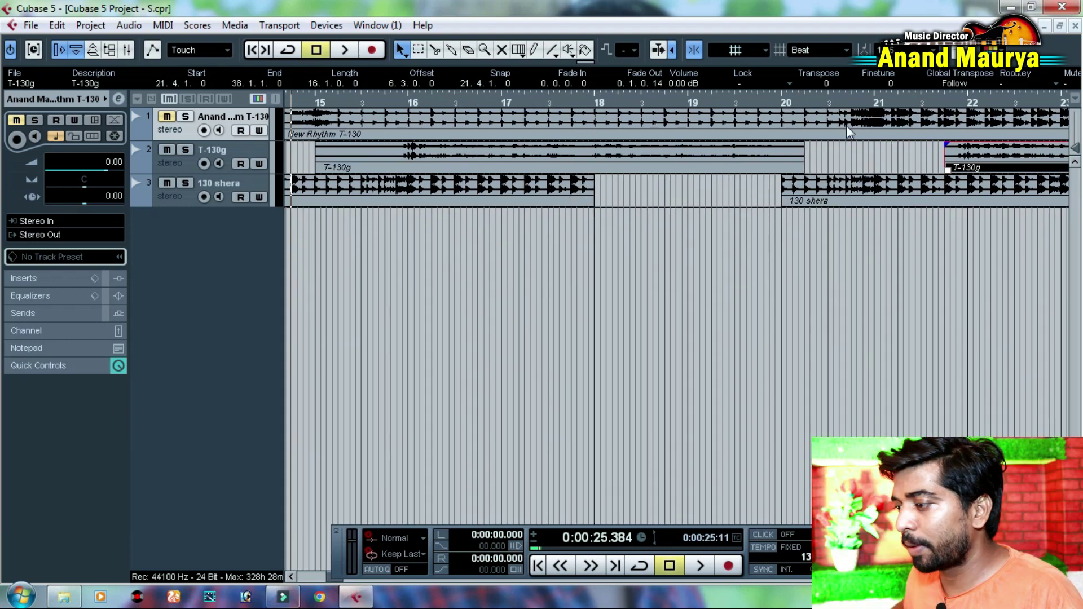
Split off bar 17 of the 130 shera clip and duplicate it twice to fill bars 18 and 19
click(505, 194)
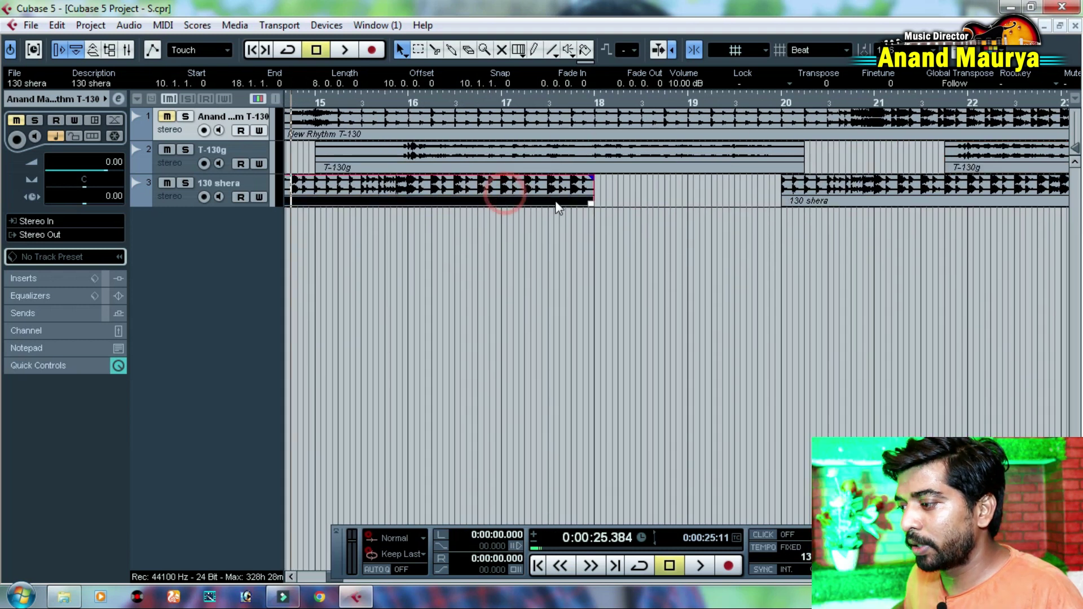
drag(590, 206, 504, 204)
click(561, 188)
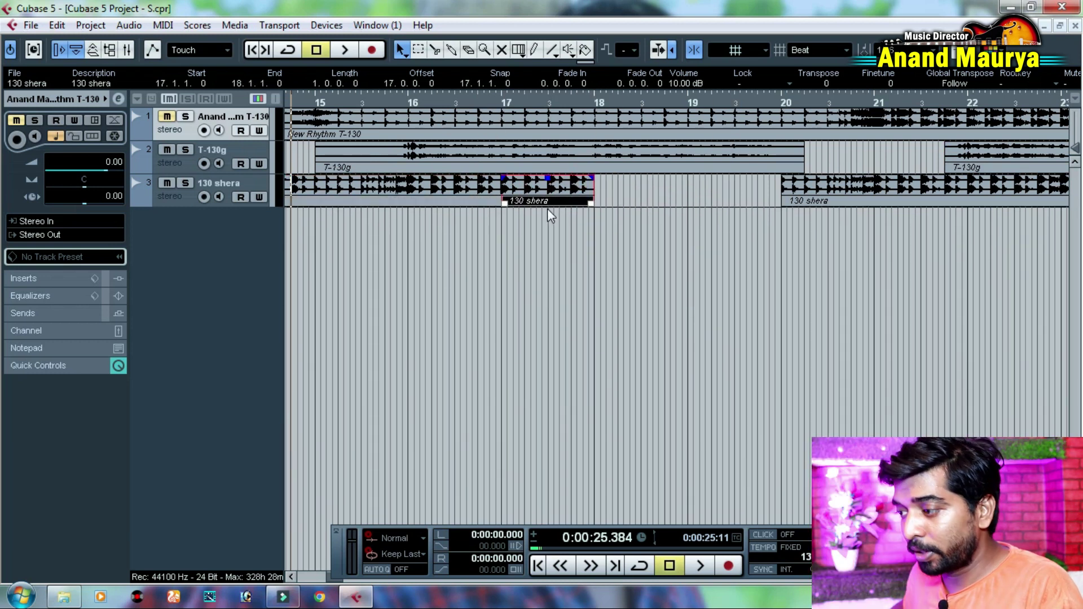
key(ctrl+d)
key(ctrl+d)
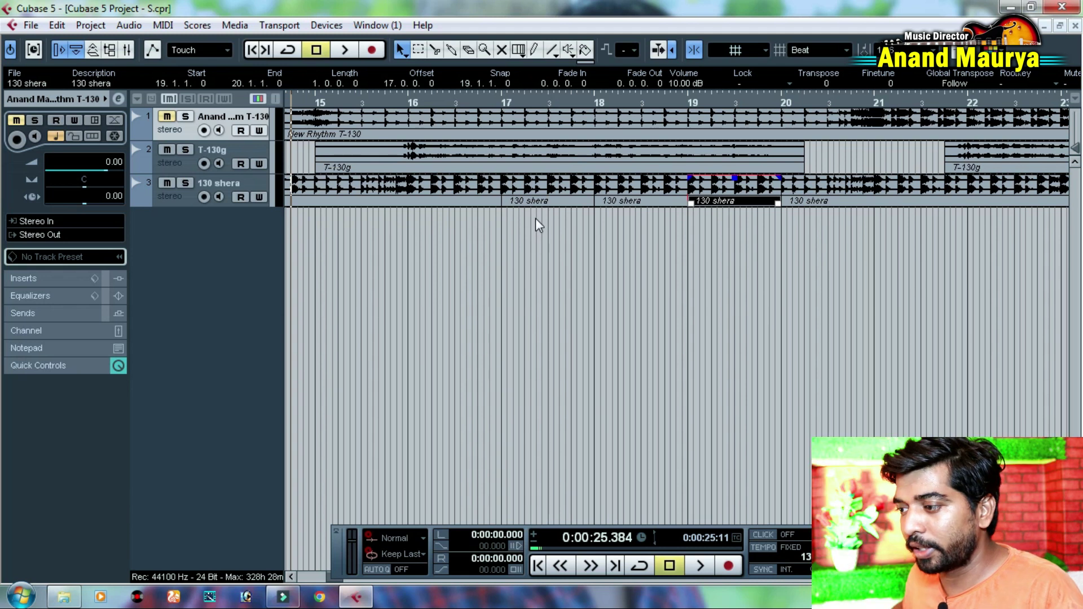
Play the arrangement from just before bar 15 to about bar 18 to check the repeated bar, and stop playback
key(space)
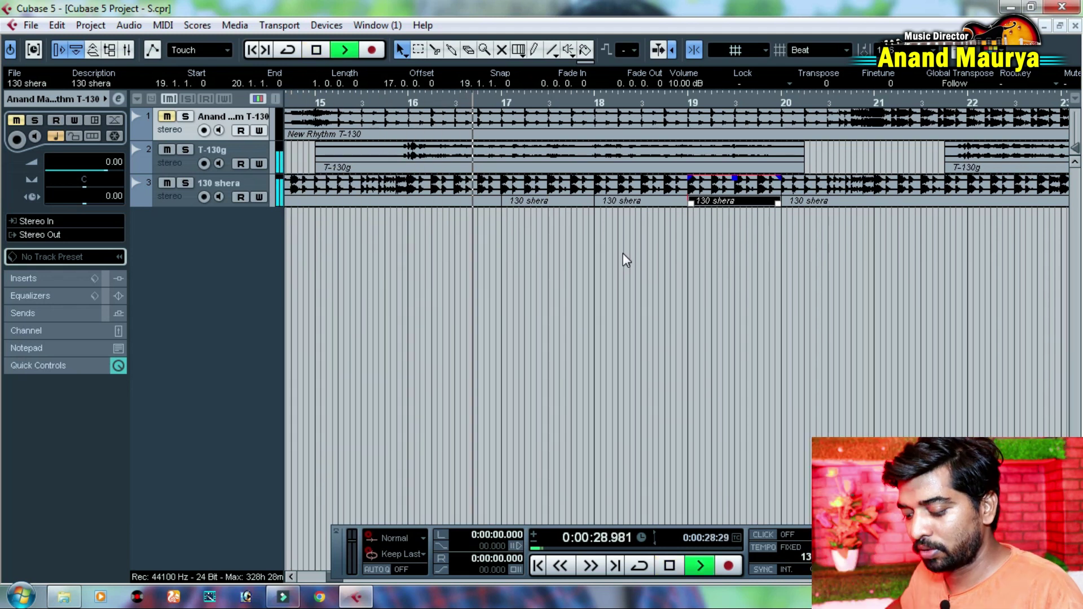
key(g)
key(g)
key(g)
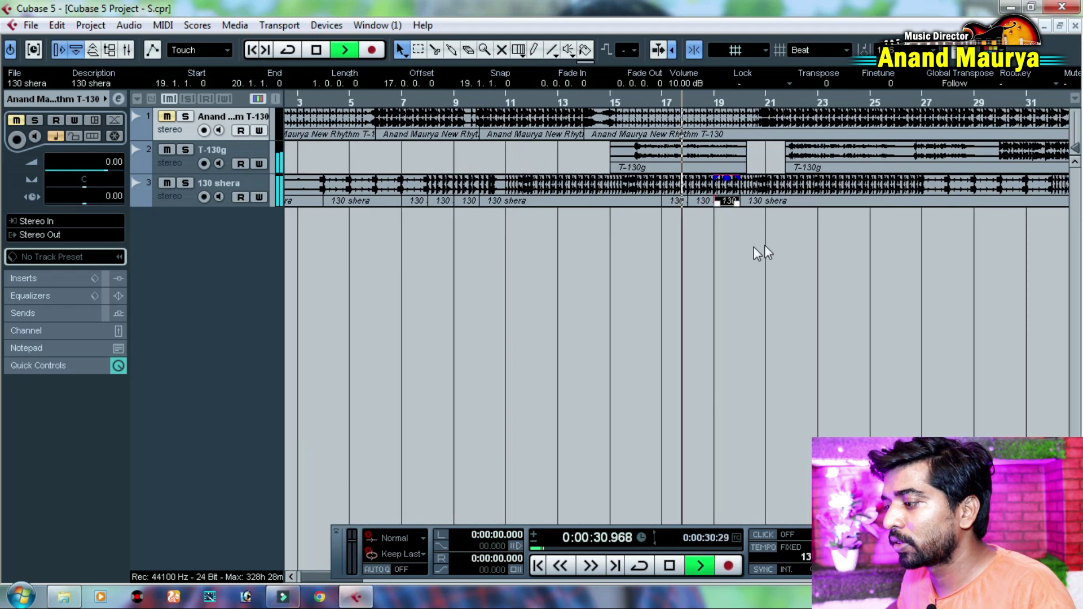
scroll(764, 246, up, 2)
key(space)
Add one instrument track below the 130 shera track with Nexus as its instrument
click(176, 201)
right_click(190, 257)
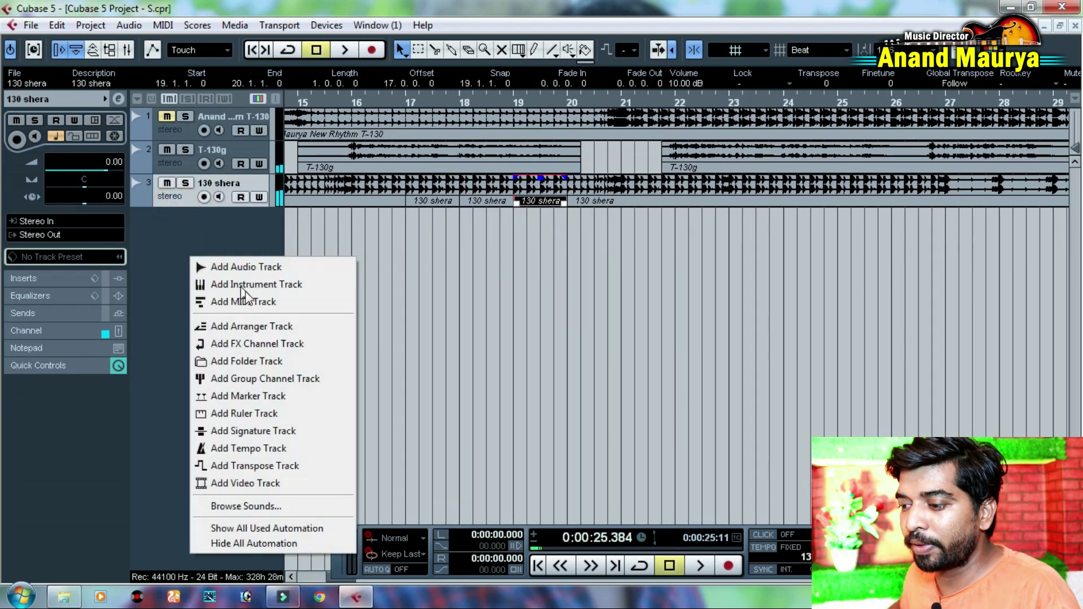
click(252, 284)
click(428, 122)
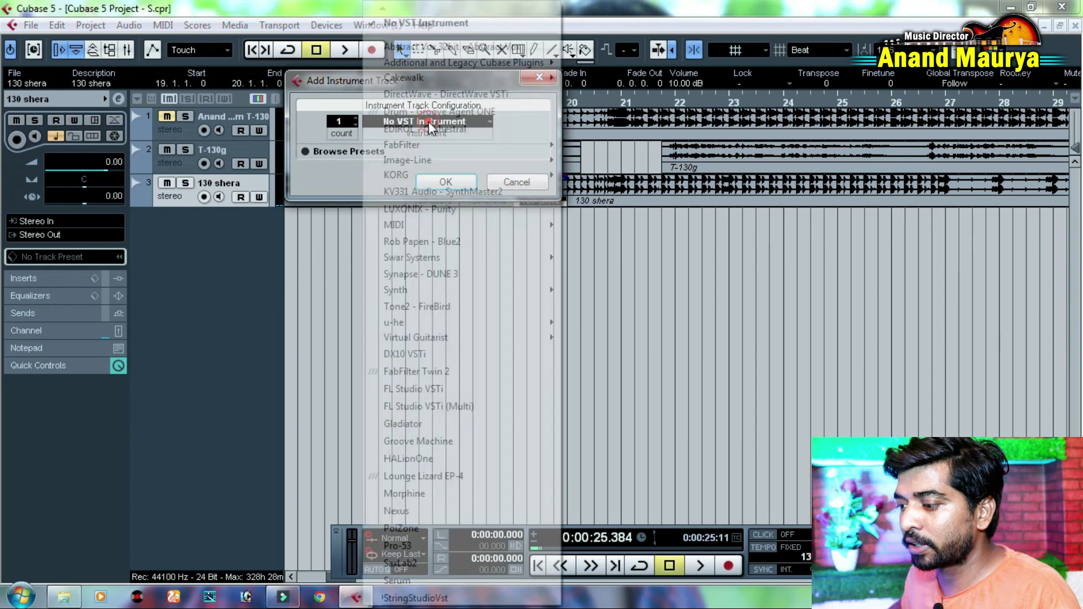
click(444, 512)
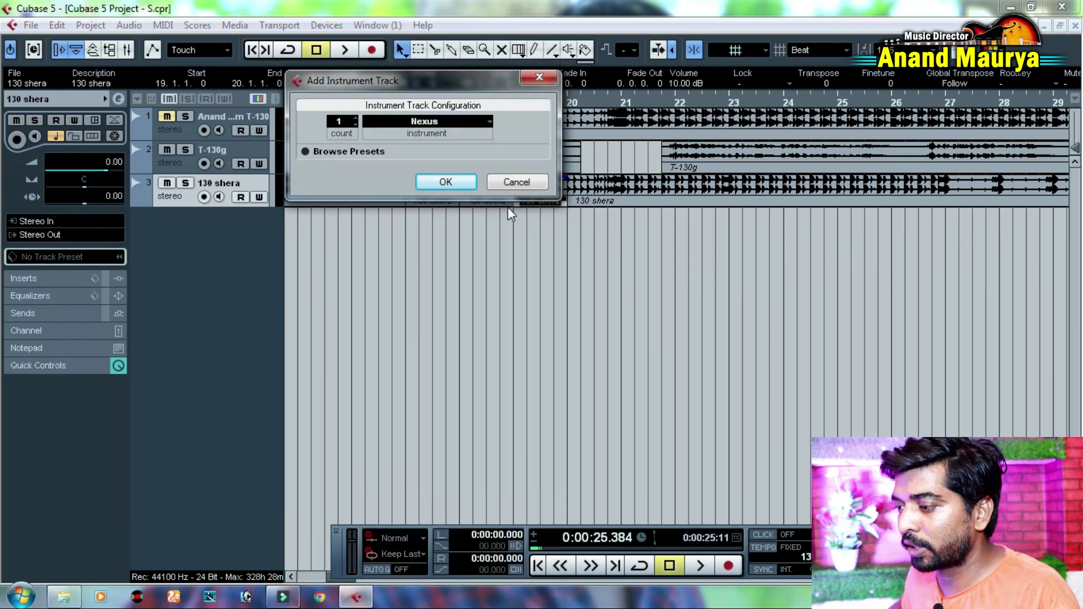
click(443, 184)
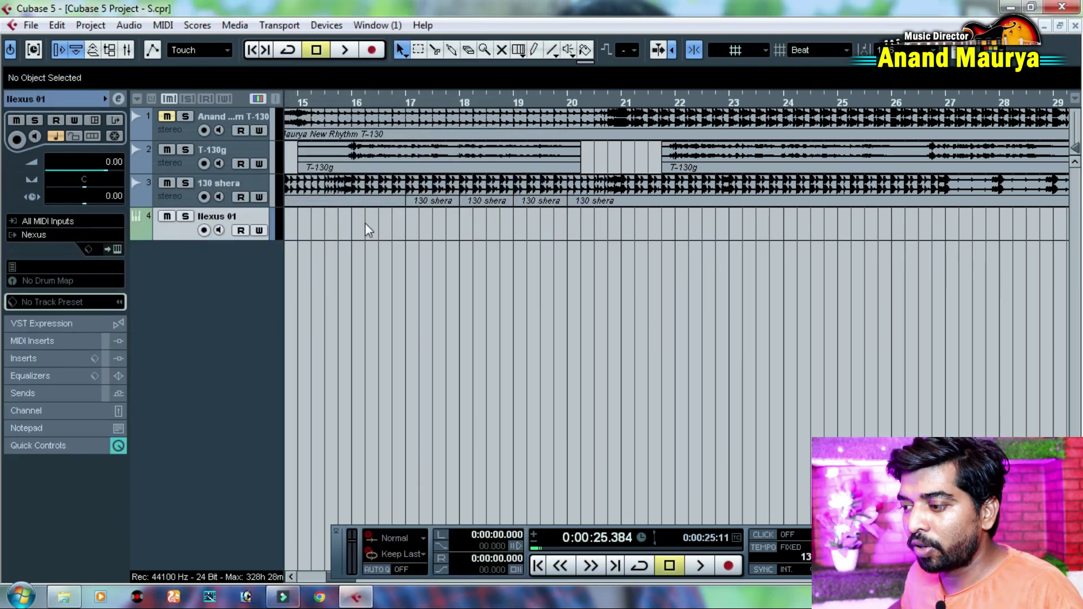
Create an empty two-bar MIDI part on the Nexus 01 track, running from bar 4 to bar 6
right_click(365, 224)
click(397, 243)
drag(384, 224, 477, 224)
drag(384, 258, 847, 270)
drag(868, 232, 367, 238)
scroll(382, 265, left, 6)
drag(668, 226, 489, 226)
click(539, 237)
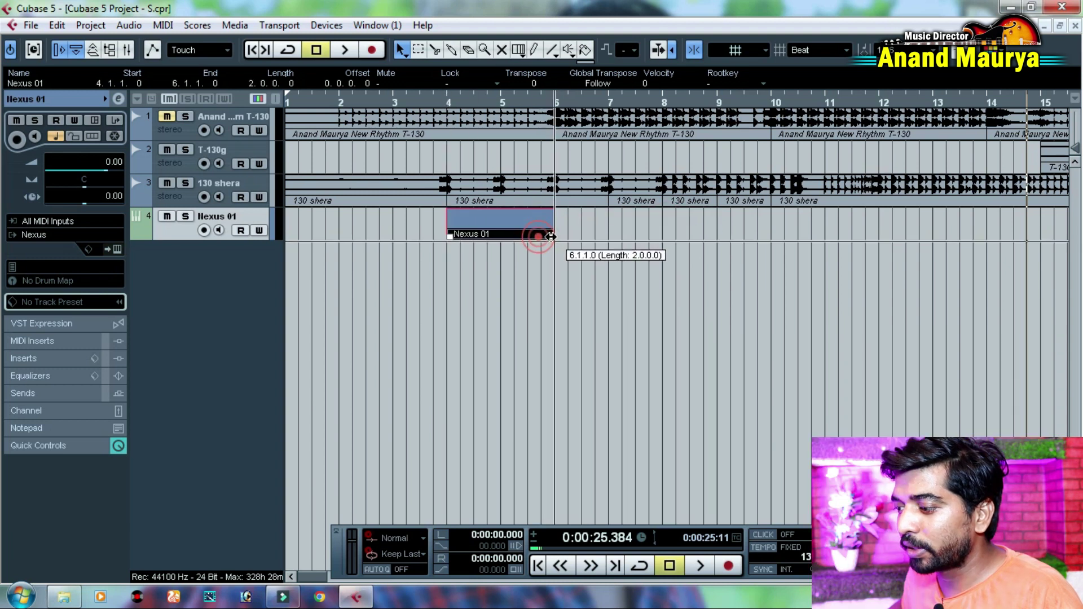
Open the Nexus 01 part for note editing and build a C4 rhythm in bar 4, repeating a short and a longer note twice
double_click(486, 224)
right_click(179, 269)
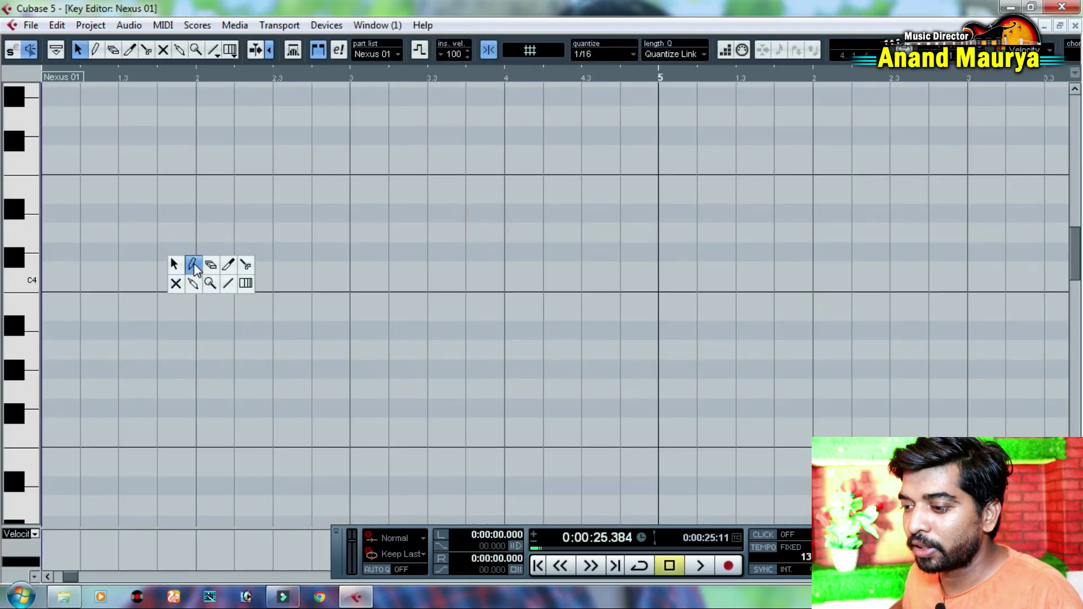
click(193, 269)
click(174, 251)
key(1)
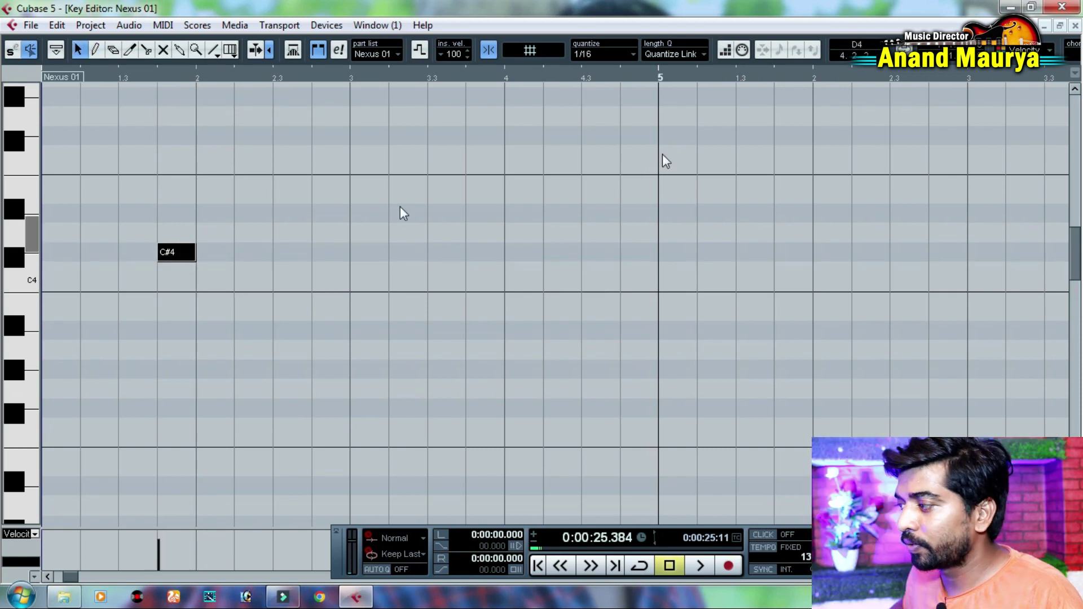
drag(181, 253, 349, 273)
drag(445, 195, 110, 322)
drag(167, 273, 479, 277)
drag(649, 212, 104, 372)
scroll(175, 291, up, 2)
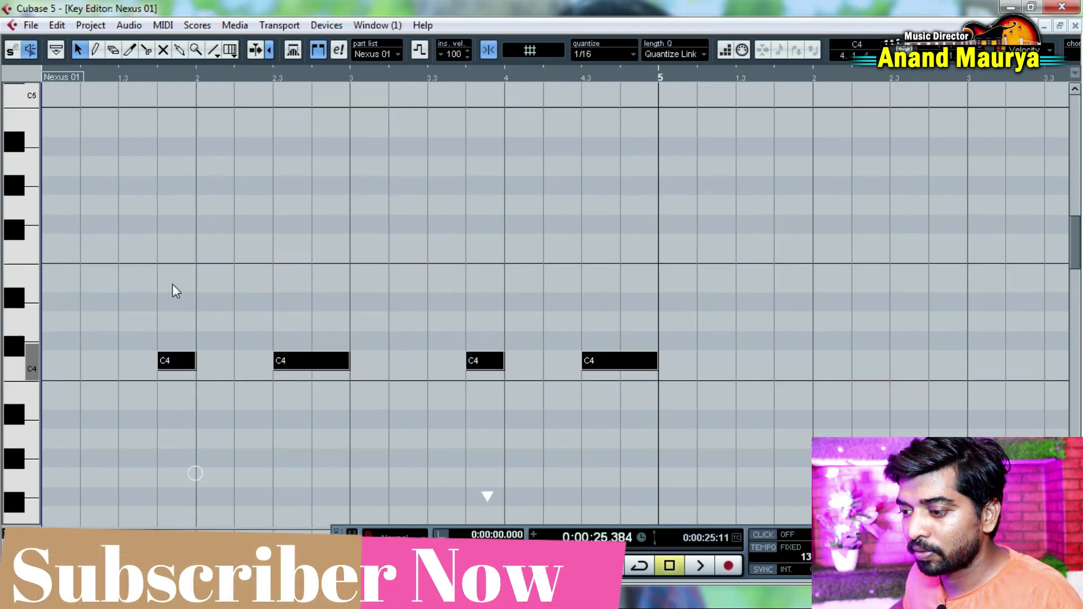
Copy the C4 rhythm to D#4 and G4 as chords, and repeat the pattern in bar 5 on A#3, D4 and F4
drag(184, 356, 175, 212)
drag(715, 169, 43, 489)
drag(182, 355, 606, 411)
key(Down)
key(Down)
key(Down)
drag(556, 344, 987, 399)
drag(556, 261, 1034, 472)
key(Up)
click(567, 337)
drag(567, 337, 1010, 380)
key(Up)
click(756, 371)
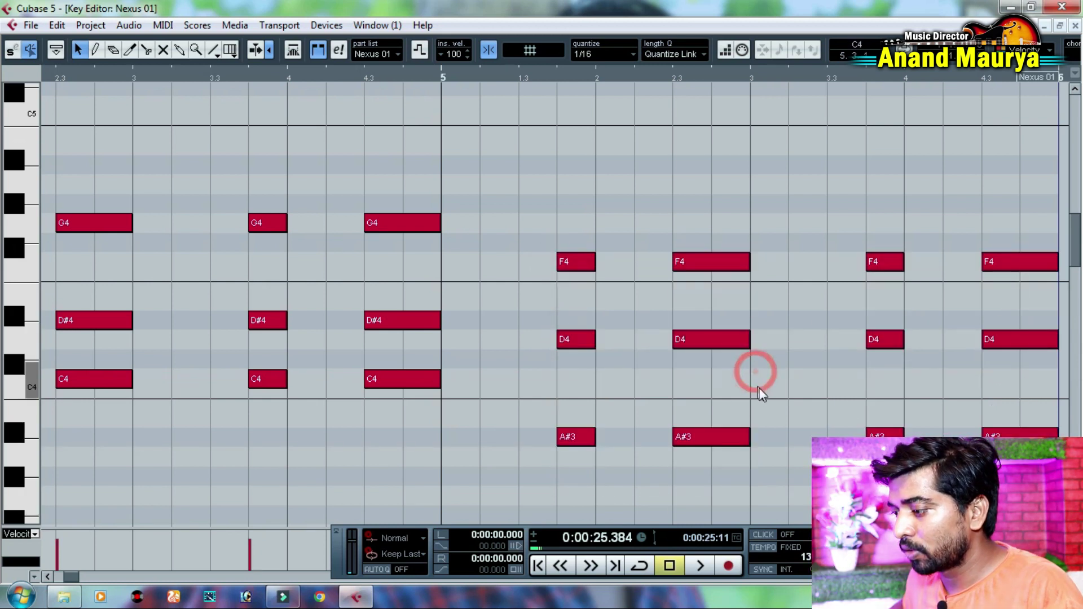
Close the note editor and load the Cord preset in the Nexus instrument
key(space)
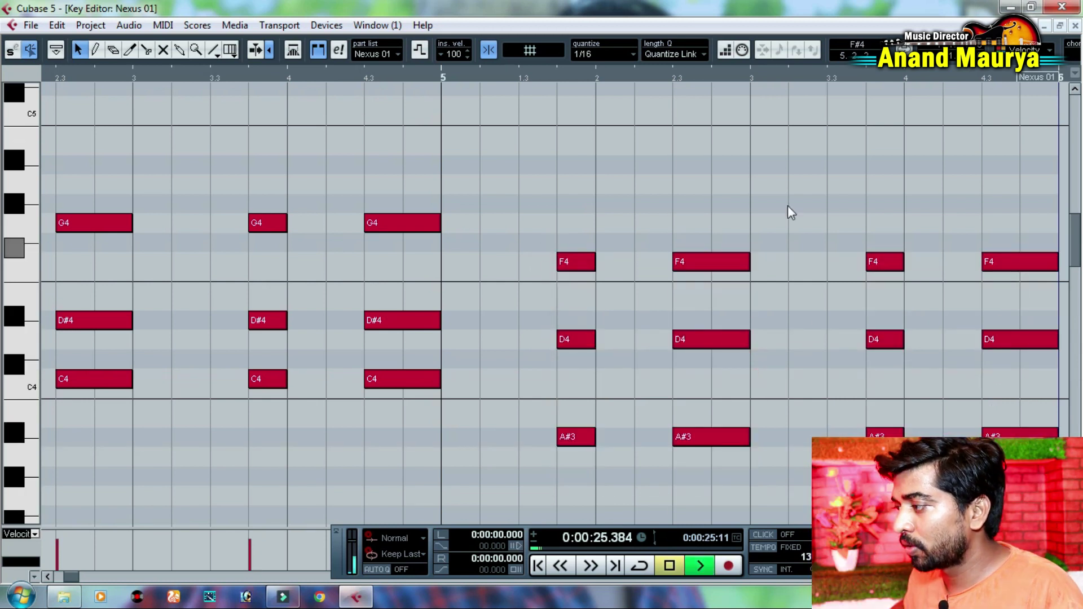
click(1075, 26)
key(space)
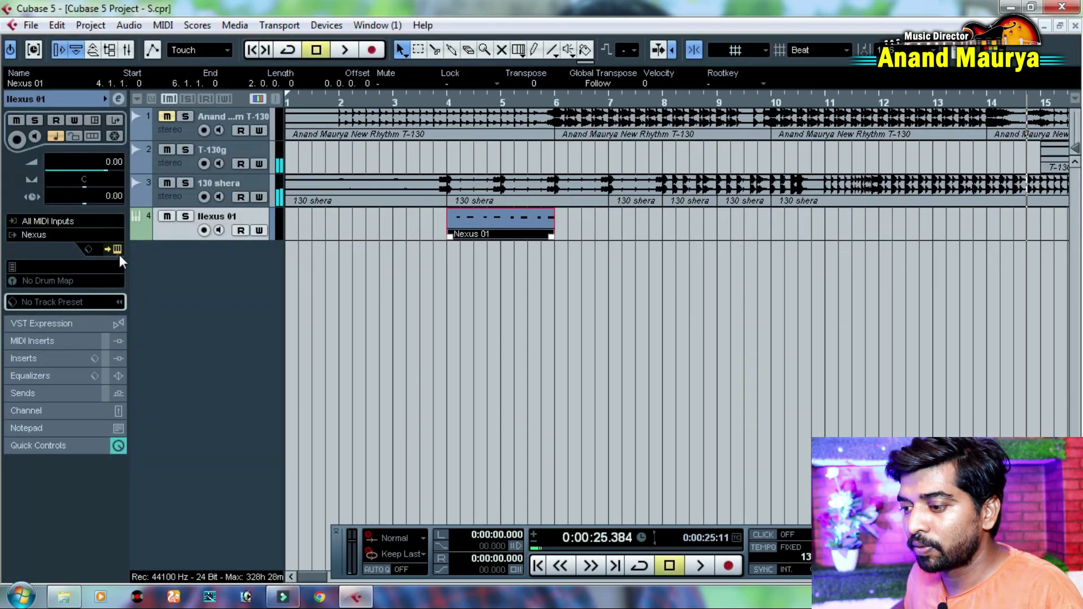
click(117, 249)
click(457, 190)
click(381, 217)
double_click(397, 200)
click(902, 100)
Duplicate the Nexus 01 part end to end up to bar 20 during playback from bar 4, and audition it near bar 16
key(space)
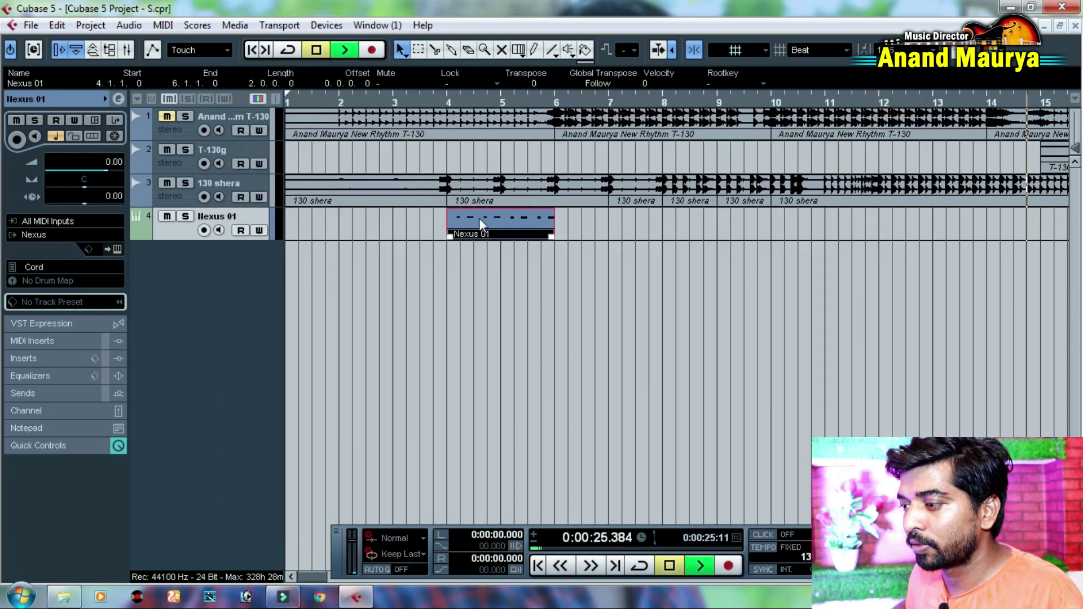
click(441, 103)
click(485, 221)
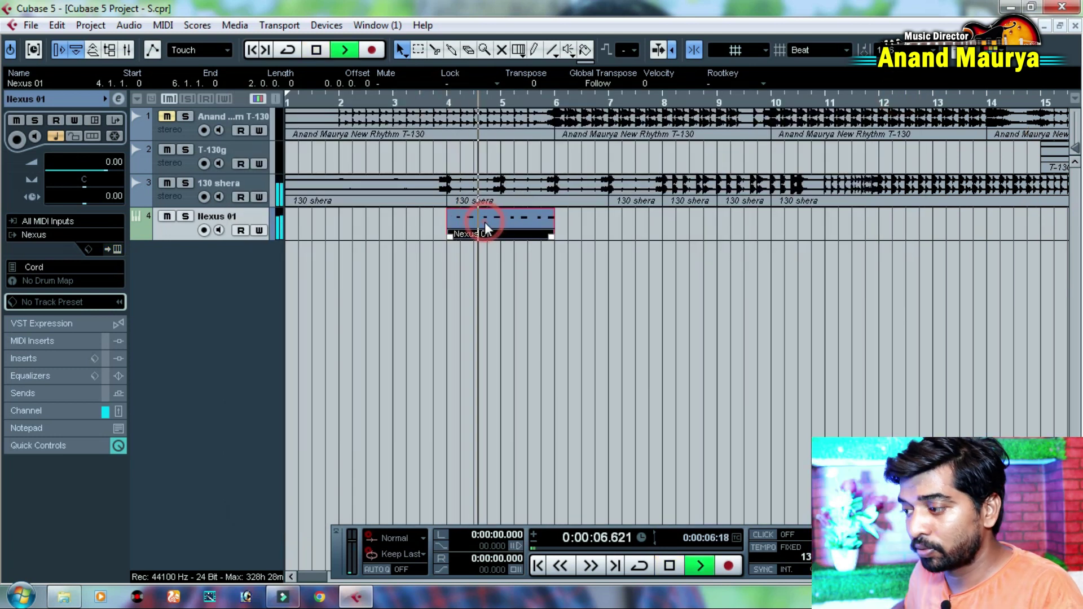
key(ctrl+d)
key(ctrl+d)
key(ctrl+d)
key(ctrl+d)
scroll(754, 290, right, 8)
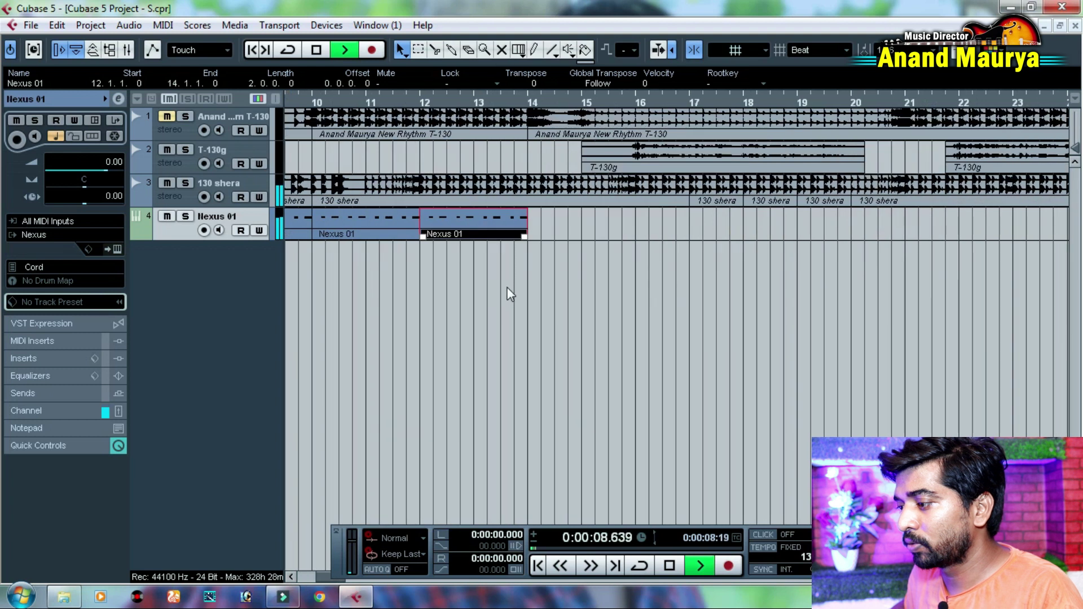
key(ctrl+d)
key(ctrl+d)
key(ctrl+d)
click(624, 100)
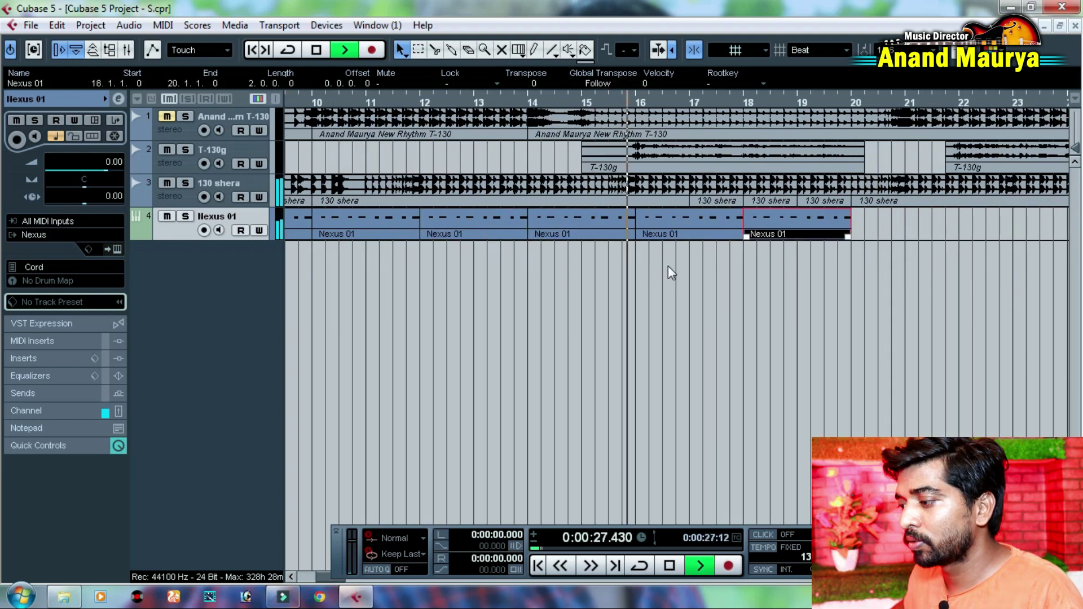
key(space)
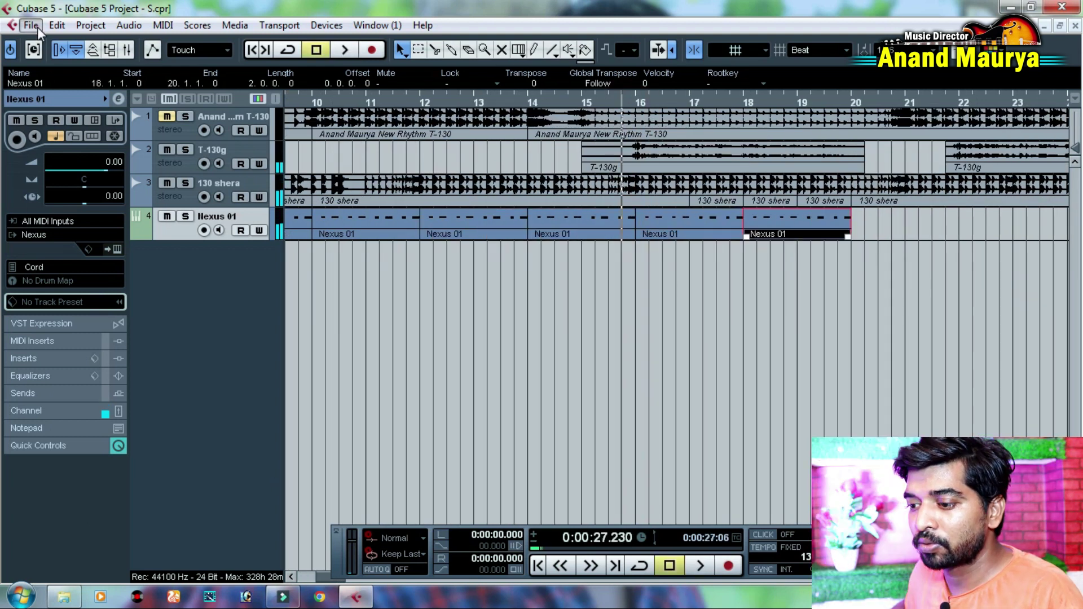
click(35, 27)
mouse_move(152, 406)
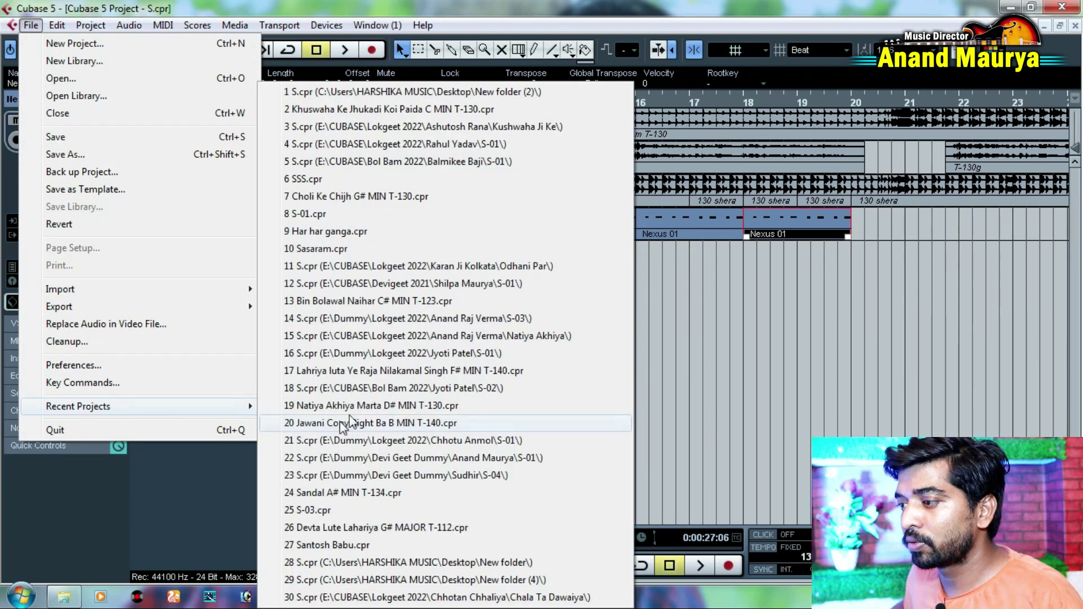
click(676, 308)
Keep duplicating the last Nexus 01 part end to end until the copies reach bar 62, with the arrangement playing
key(space)
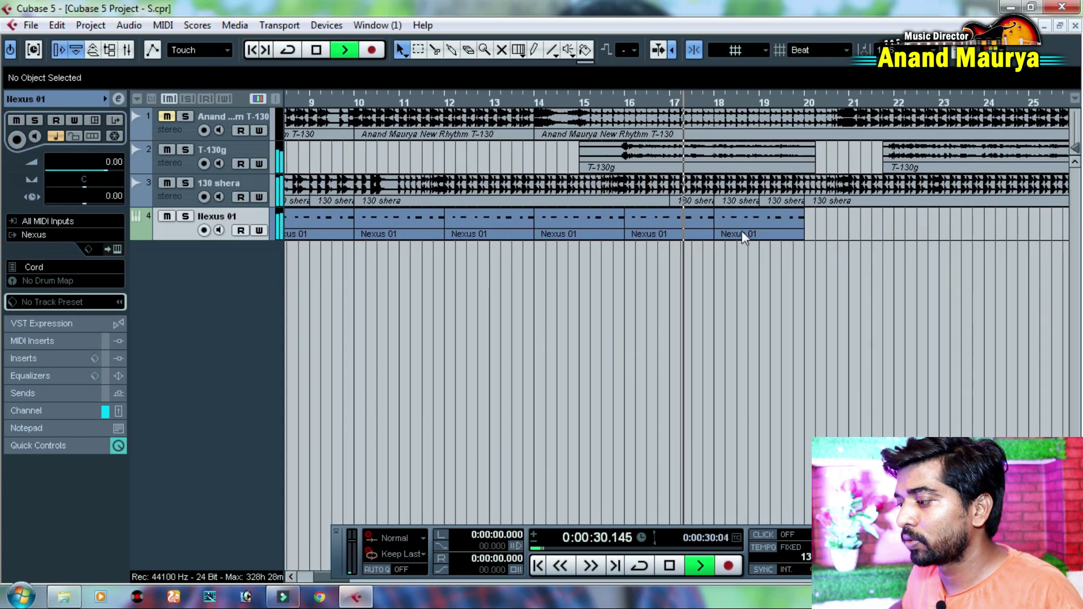
click(742, 237)
key(ctrl+d)
key(ctrl+d)
key(ctrl+d)
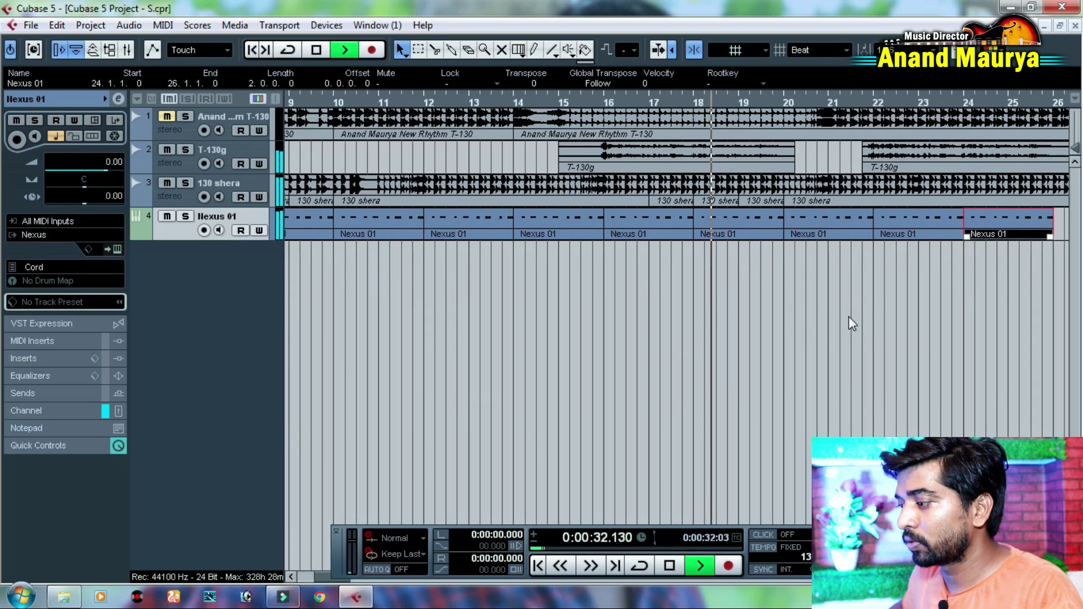
key(ctrl+d)
key(ctrl+d)
key(ctrl+d)
key(ctrl+d)
key(ctrl+d)
key(ctrl+d)
key(ctrl+d)
key(ctrl+d)
key(ctrl+d)
key(ctrl+d)
key(ctrl+d)
key(ctrl+d)
key(ctrl+d)
key(ctrl+d)
key(ctrl+d)
key(ctrl+d)
key(ctrl+d)
key(ctrl+d)
Review the Nexus 01 copies against the other tracks while playing past bar 20, and stop playback
key(g)
key(g)
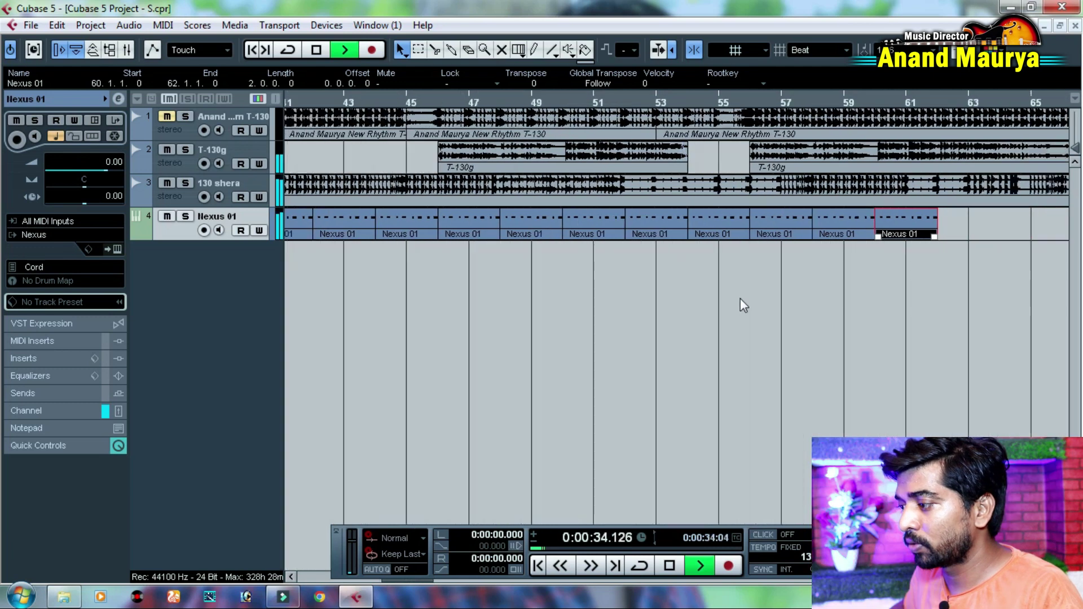
key(g)
key(g)
key(g)
key(g)
key(h)
key(h)
key(h)
key(h)
key(h)
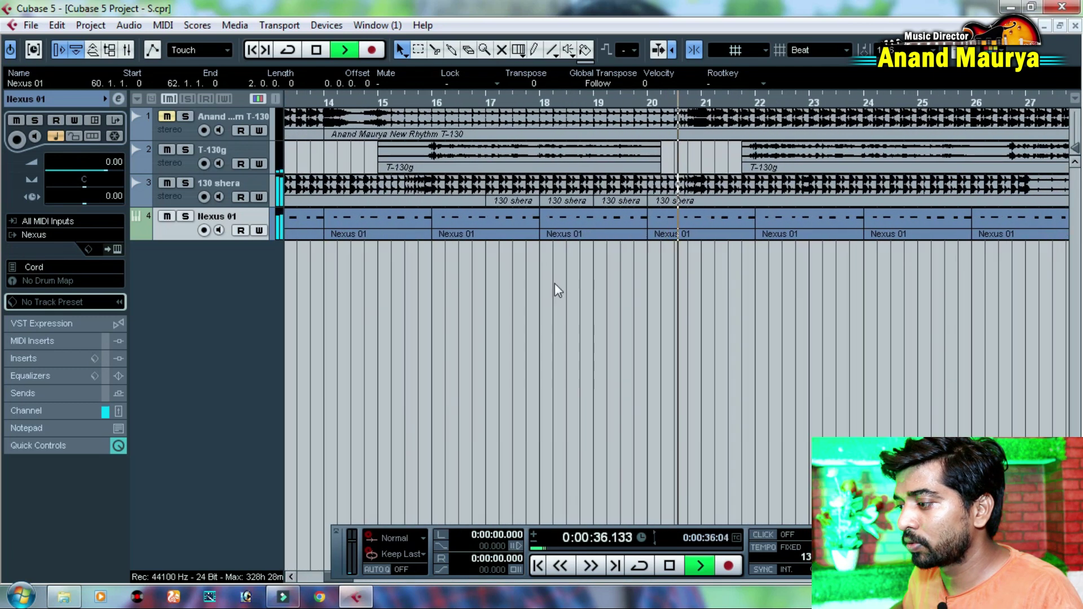
key(h)
key(space)
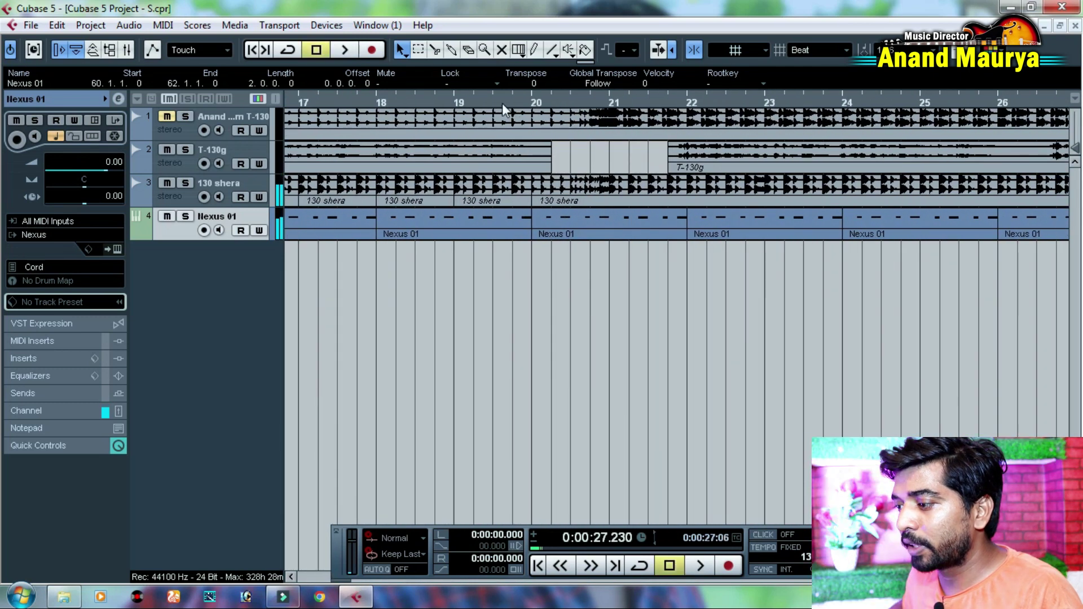
Move the last 130 shera clip from bar 20 to bar 21 and fill the gap with a copy of the bar 19 clip
drag(502, 104, 477, 116)
drag(581, 189, 712, 181)
click(511, 191)
key(ctrl+d)
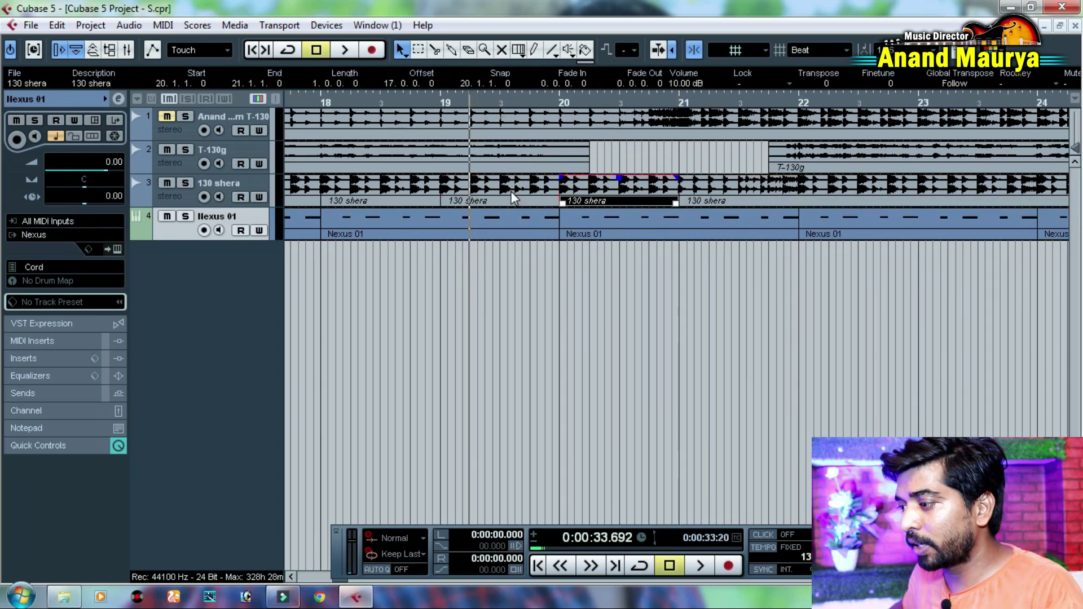
Play from just before bar 20 to check the new joint, and examine how the tracks line up as far as about bar 42
click(543, 102)
key(space)
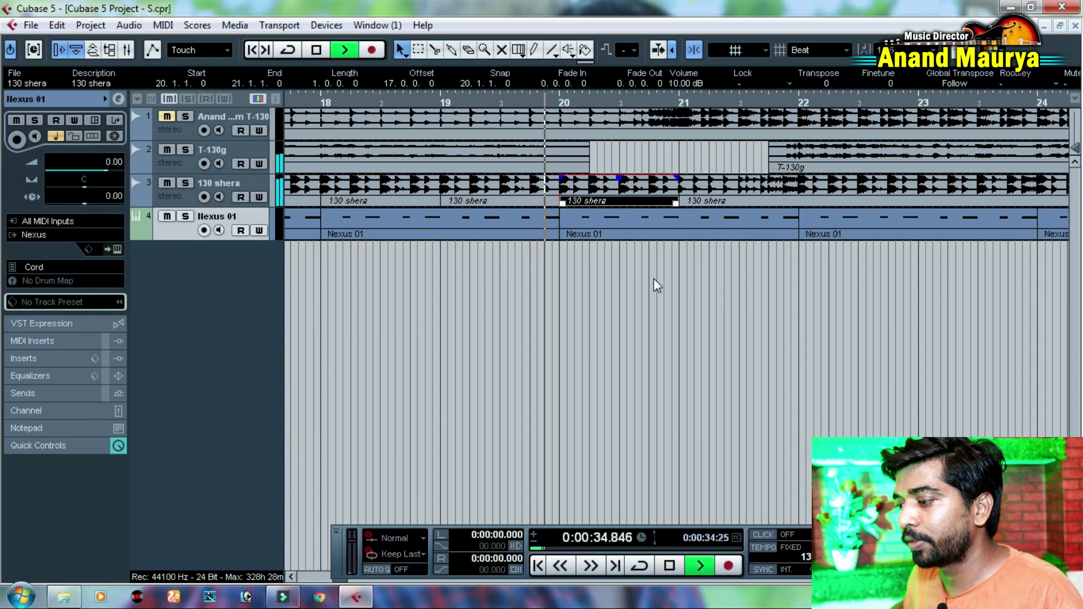
click(488, 283)
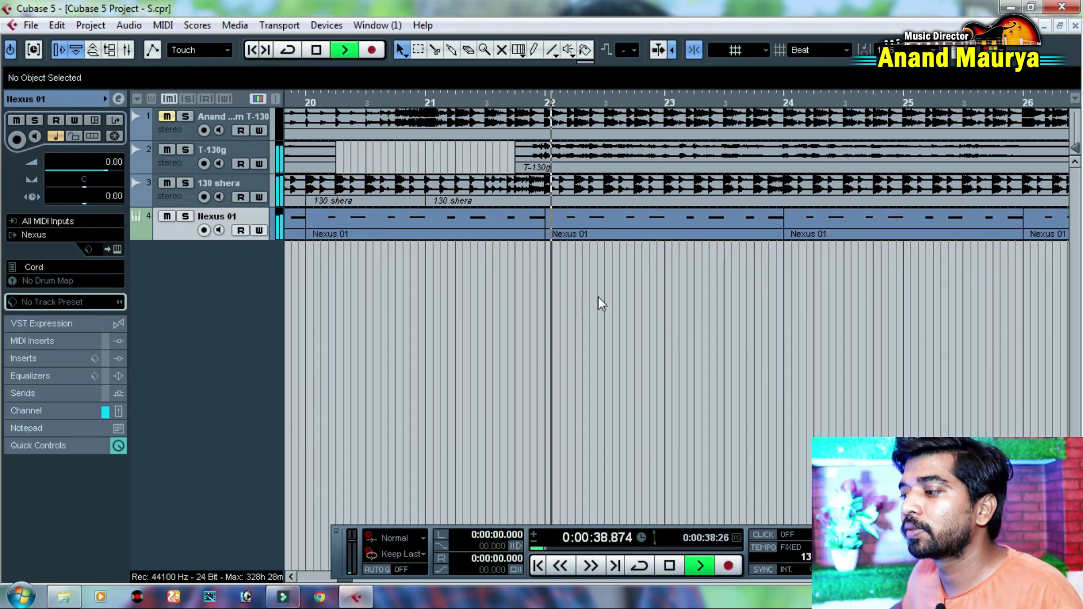
drag(684, 309, 470, 329)
key(g)
key(g)
key(g)
key(g)
key(g)
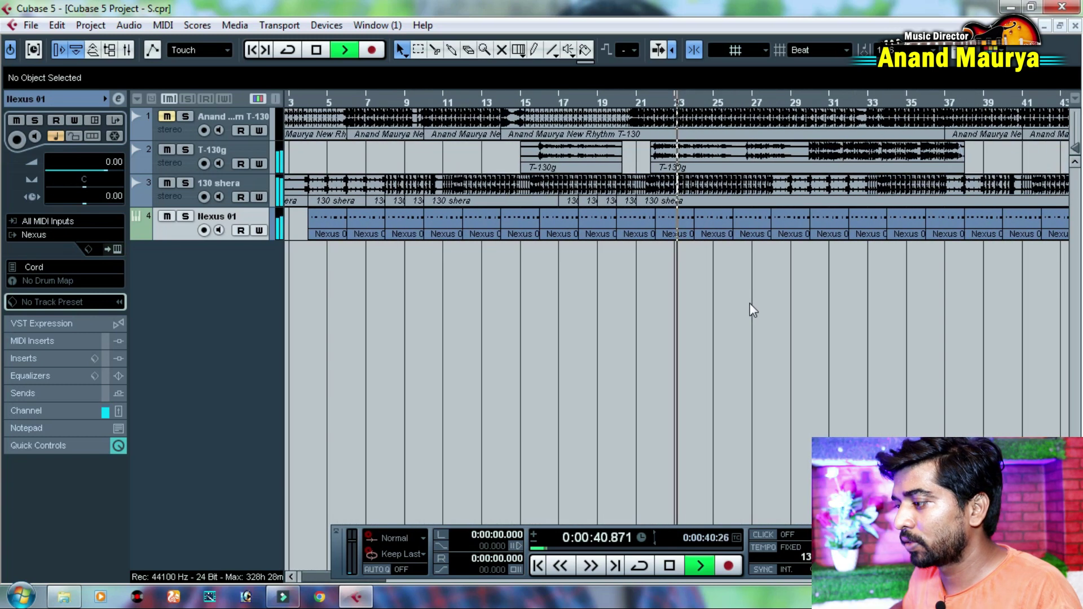
key(h)
key(h)
key(h)
drag(810, 281, 271, 352)
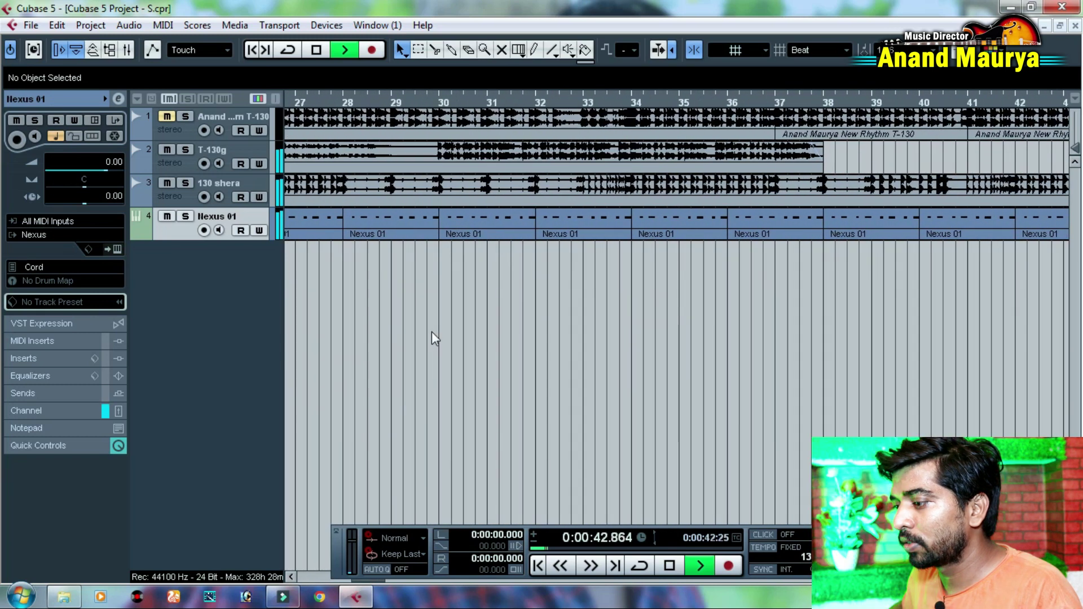
Examine the 130 shera track at closer zoom around bars 20 to 26 while it plays, and stop playback
drag(431, 330, 894, 330)
key(h)
key(h)
key(h)
drag(959, 316, 716, 329)
drag(616, 285, 1048, 287)
click(623, 105)
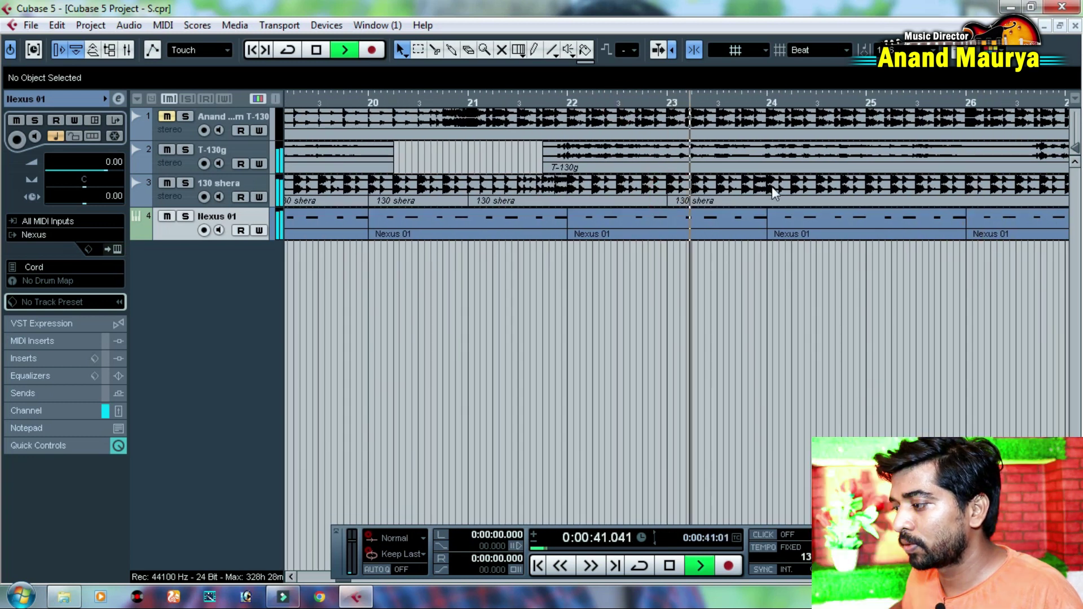
click(188, 184)
click(190, 187)
key(space)
Shift the last 130 shera clip later with its start set to bar 25, and play from bar 22
drag(805, 222, 819, 190)
click(526, 192)
drag(739, 205, 642, 202)
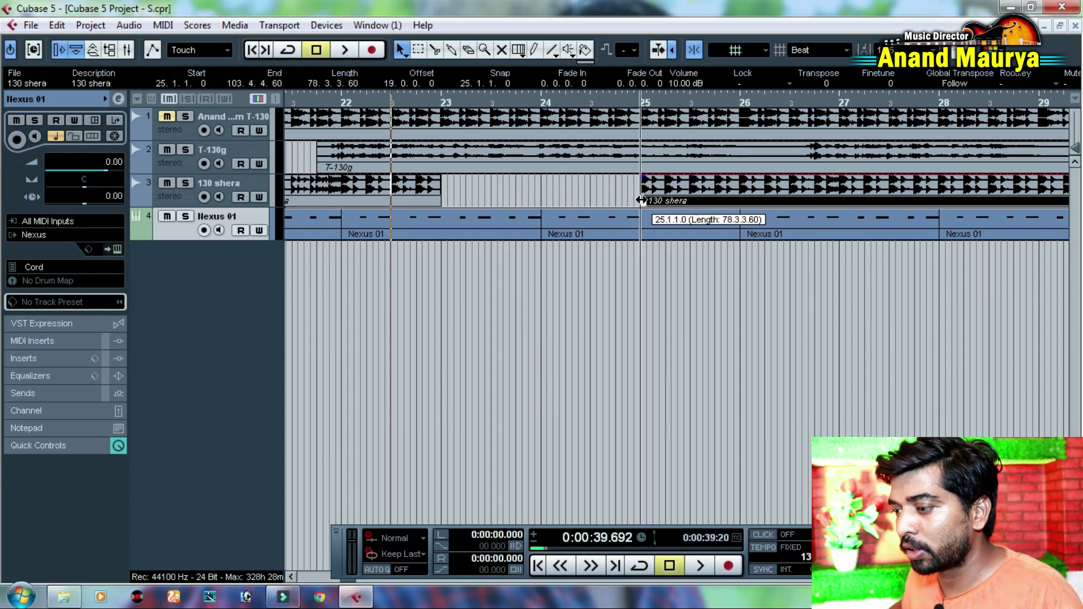
click(347, 100)
key(space)
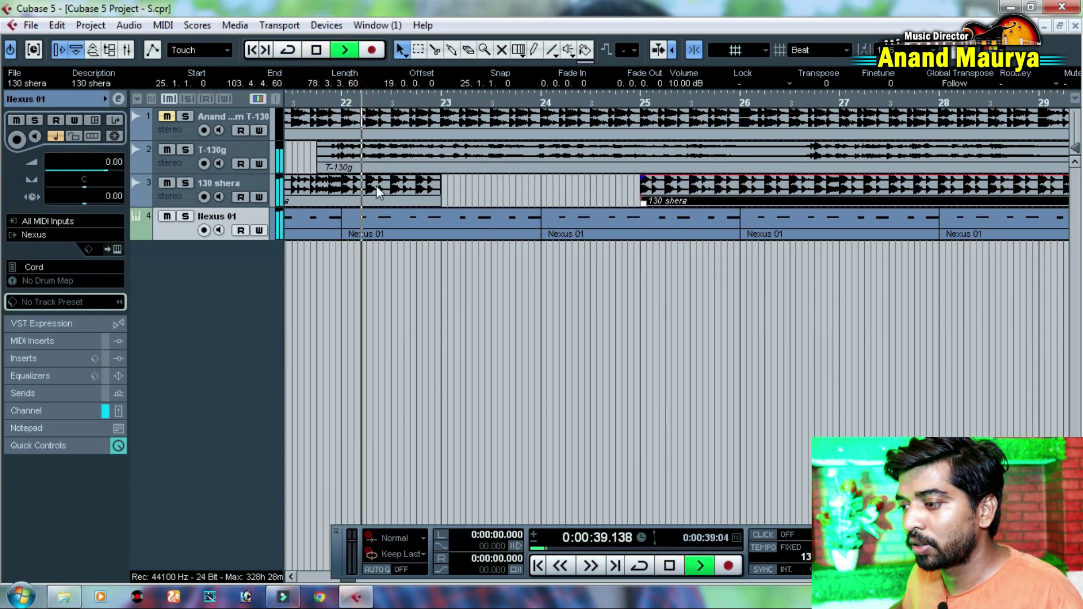
Extend the preceding 130 shera clip into the gap to 23.3, split it at 22.3, and duplicate the resulting one-bar piece
click(367, 186)
drag(439, 202, 490, 198)
alt+click(402, 194)
click(448, 190)
key(ctrl+d)
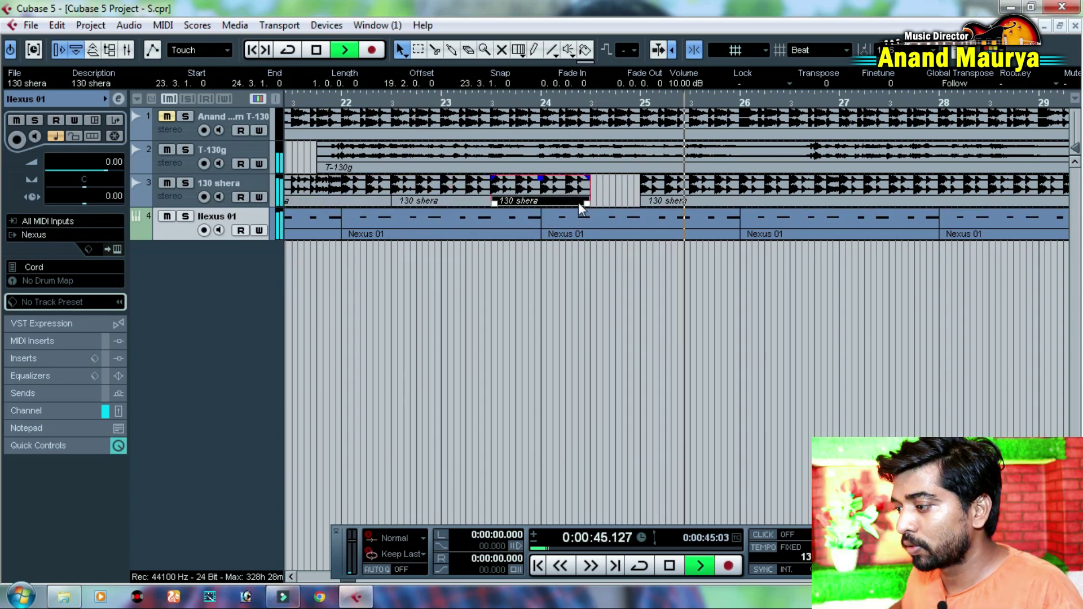
mouse_move(641, 203)
mouse_down()
mouse_move(593, 202)
mouse_move(640, 202)
mouse_up()
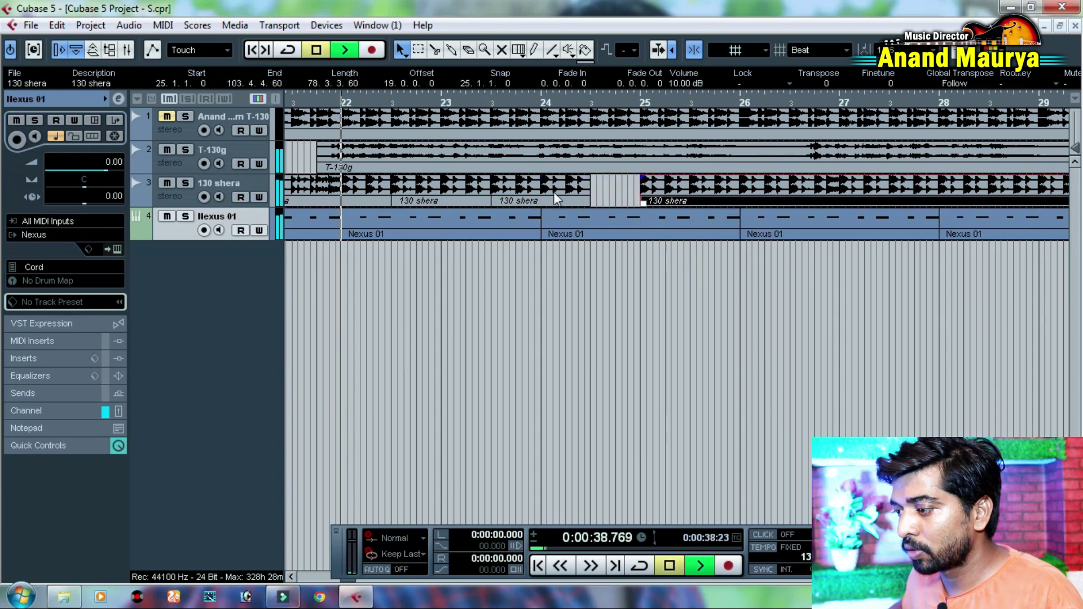
Copy the one-bar 130 shera piece to 24.3, split it at bar 25, and delete the overlapping remainder
click(553, 191)
drag(510, 197, 622, 195)
alt+click(640, 195)
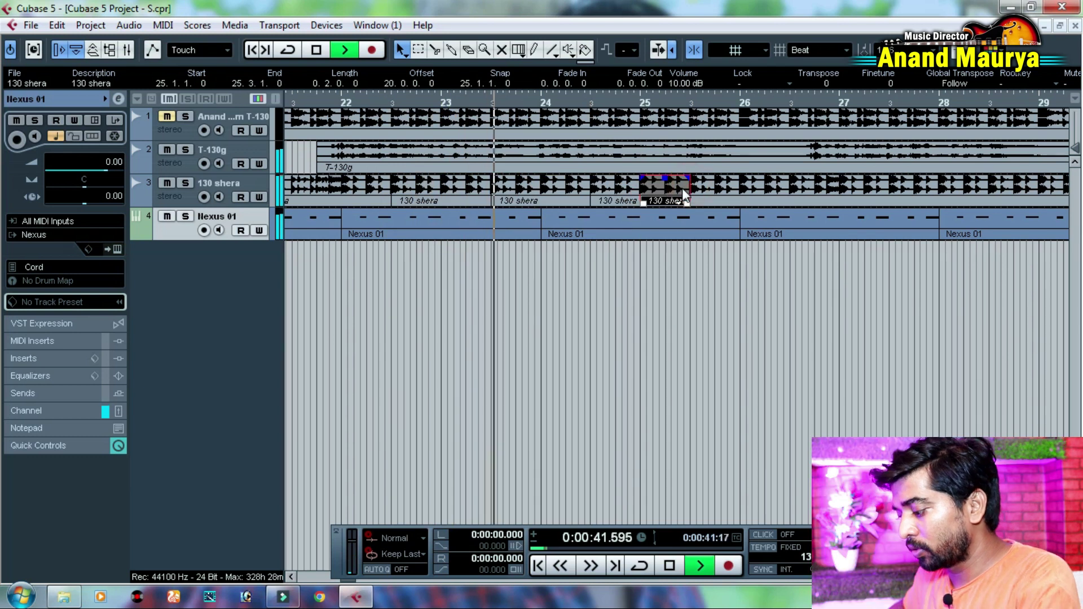
key(Delete)
Review the repaired 130 shera joints and the following bars up to about bar 33 during playback
key(g)
key(g)
key(g)
key(g)
key(g)
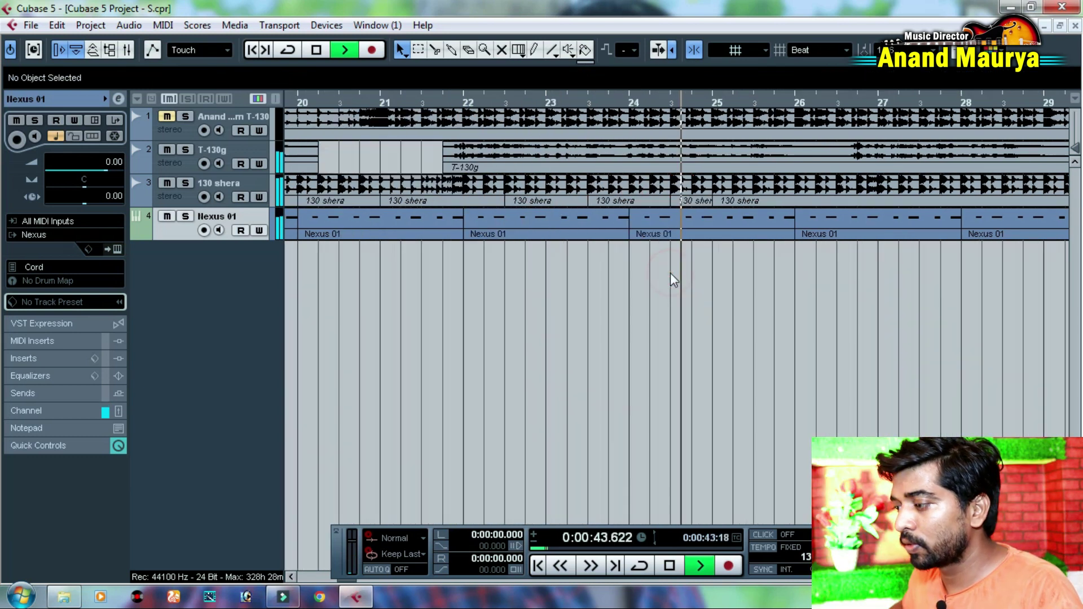
key(h)
key(h)
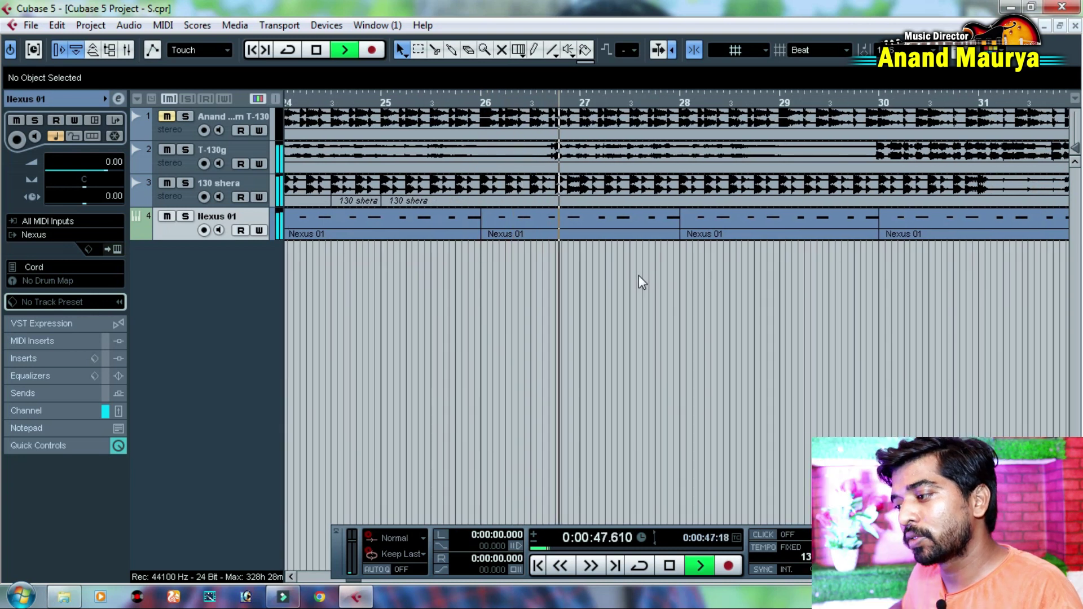
drag(776, 269, 569, 277)
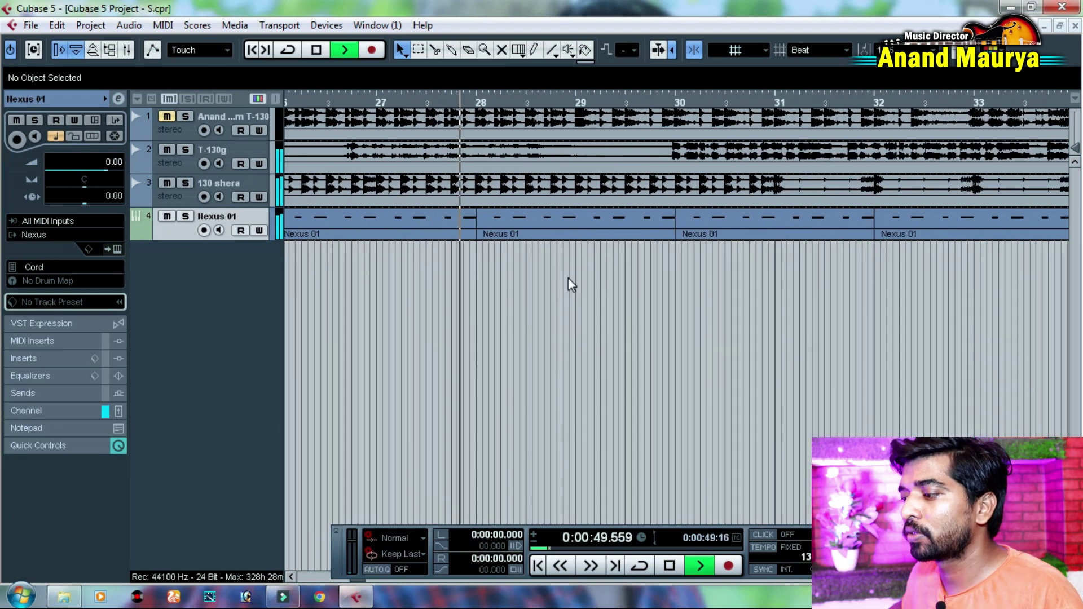
Cut out the bar 29 section of 130 shera, move the remaining clip back to bar 29, and play from there
key(space)
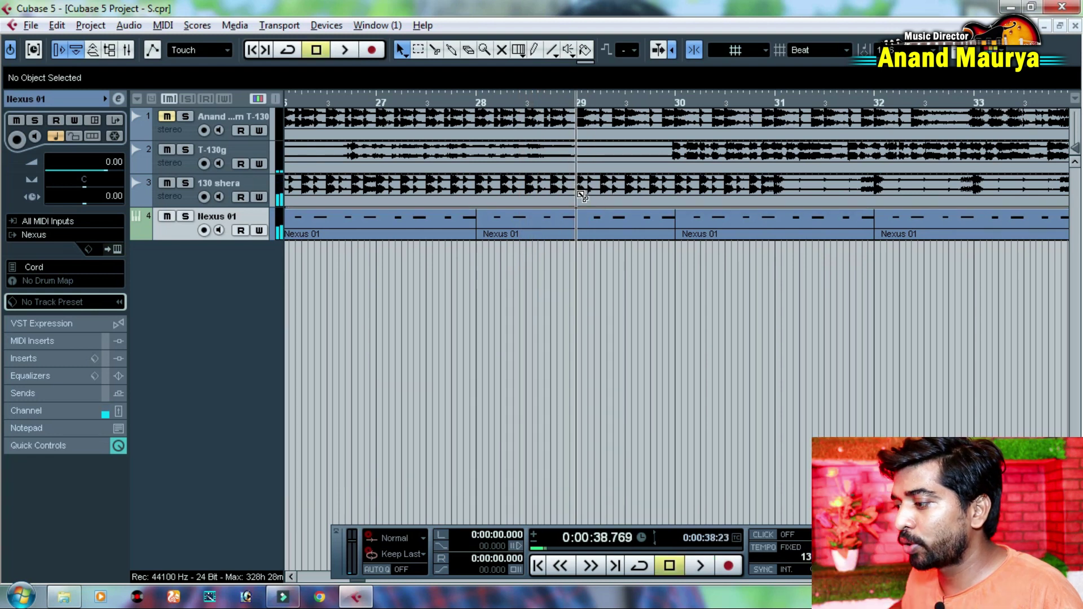
click(654, 184)
key(Delete)
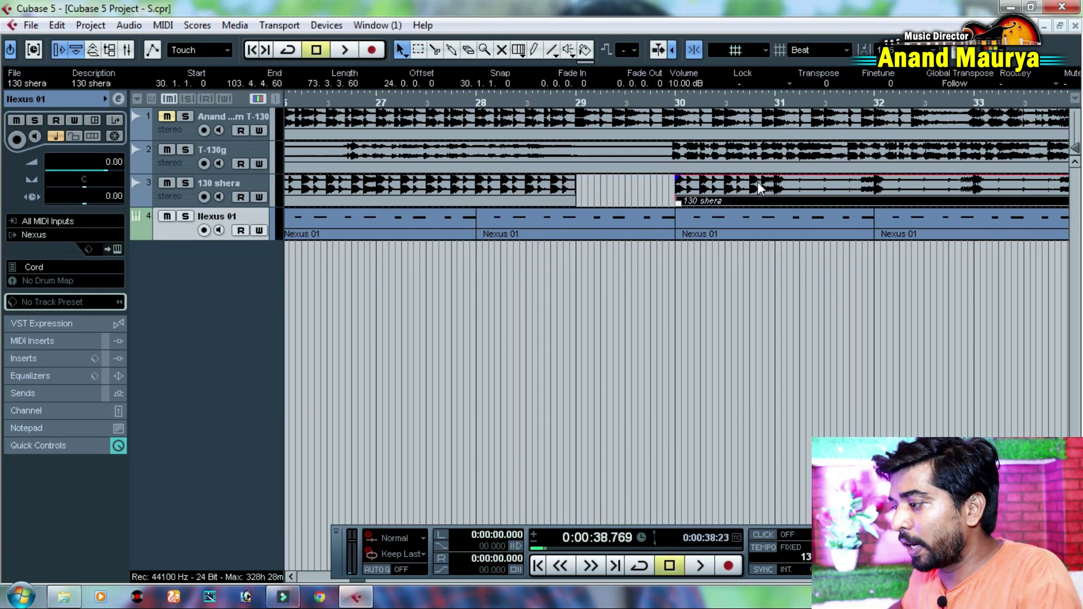
drag(764, 195, 664, 195)
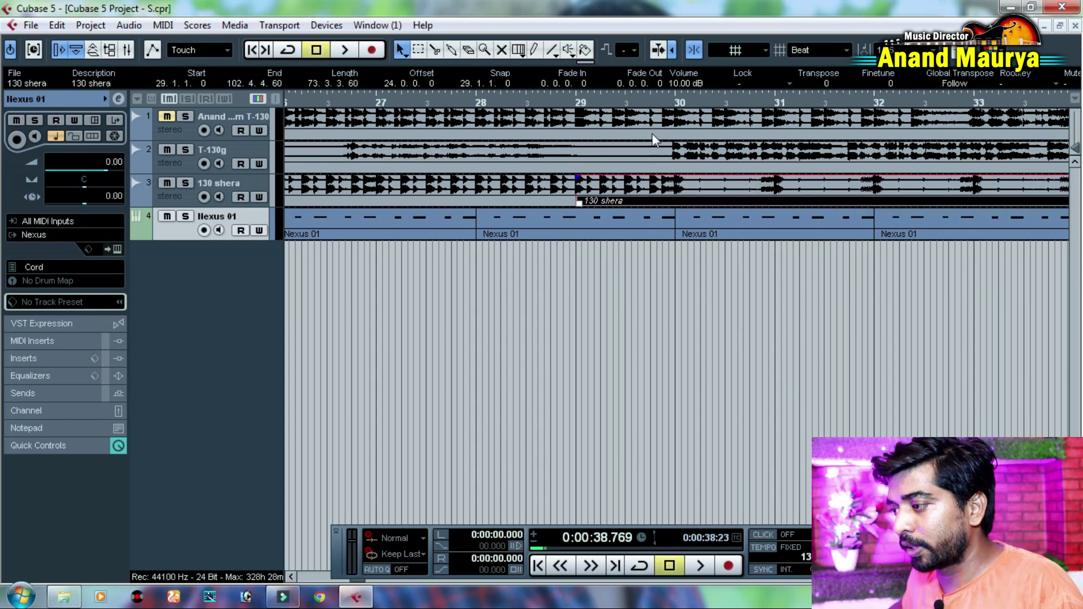
click(578, 105)
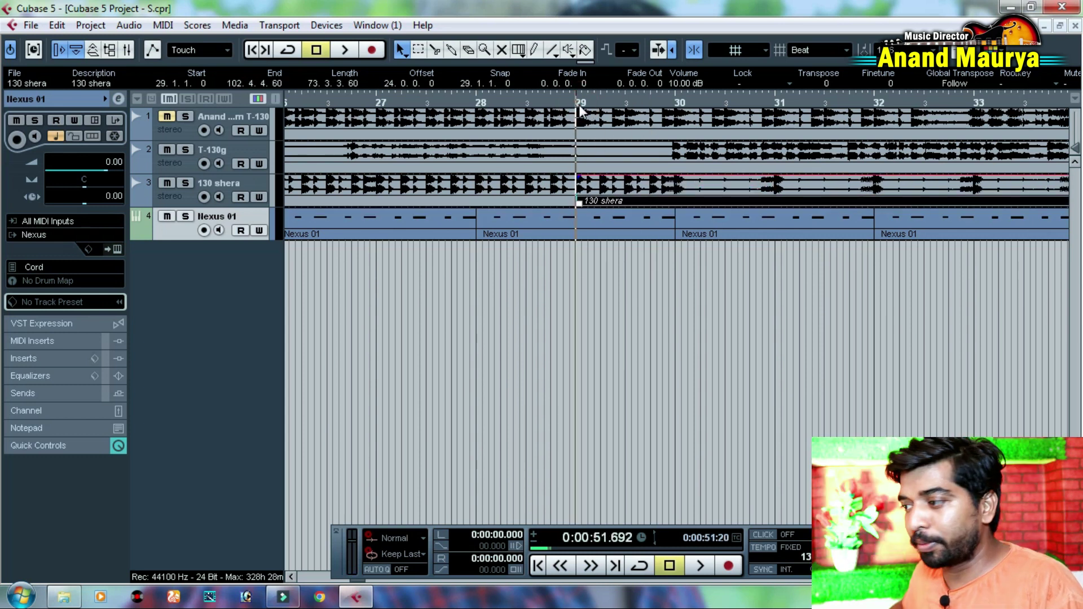
key(space)
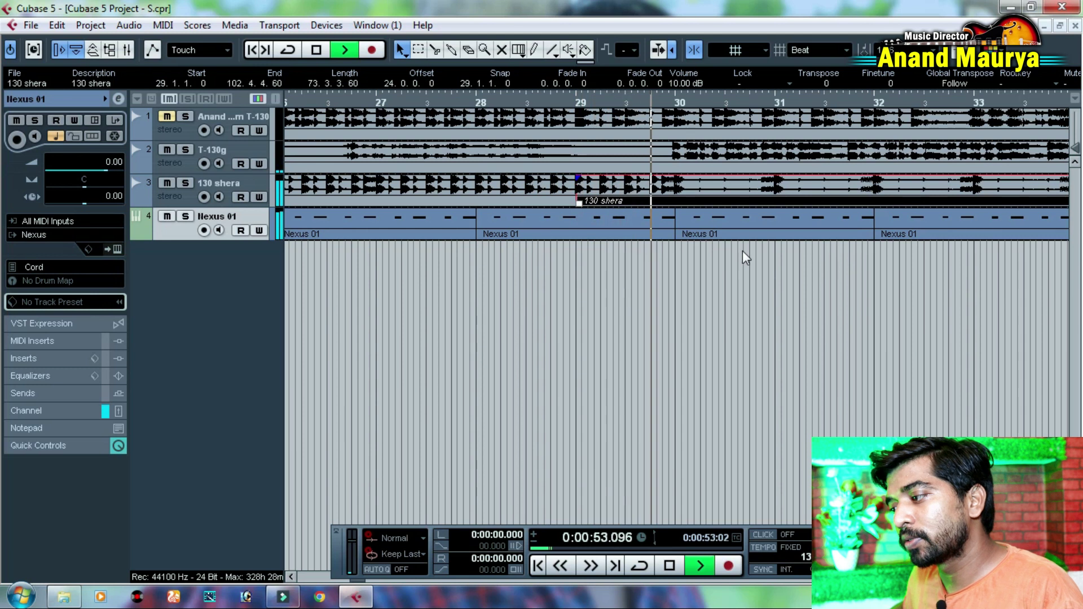
Split the 130 shera clip at bars 33 and 34, delete the piece between, and move the rest back to bar 33
drag(830, 253, 545, 279)
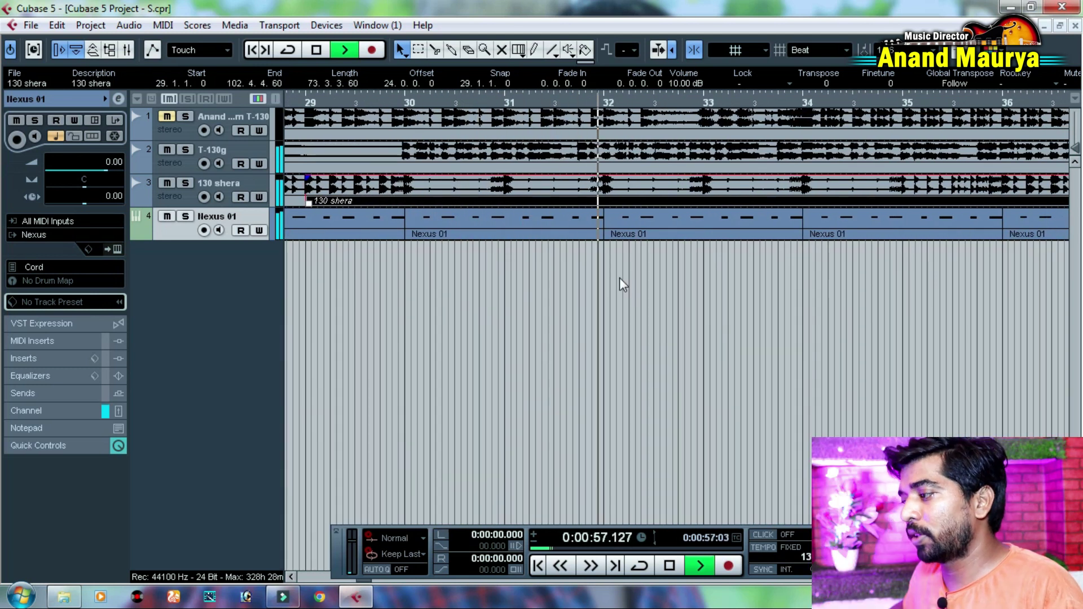
scroll(620, 276, right, 2)
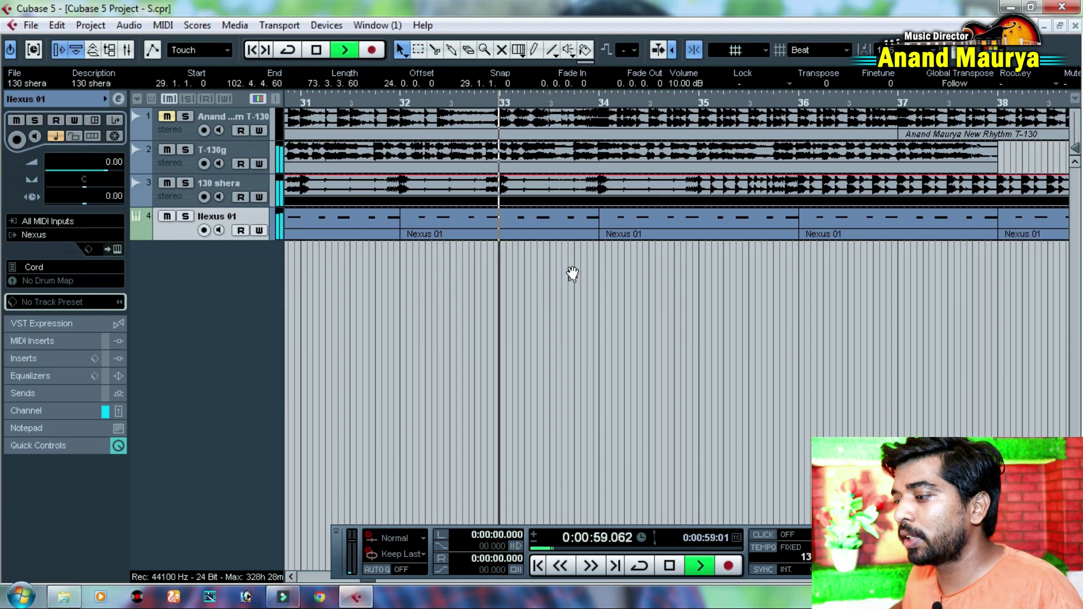
drag(570, 271, 664, 269)
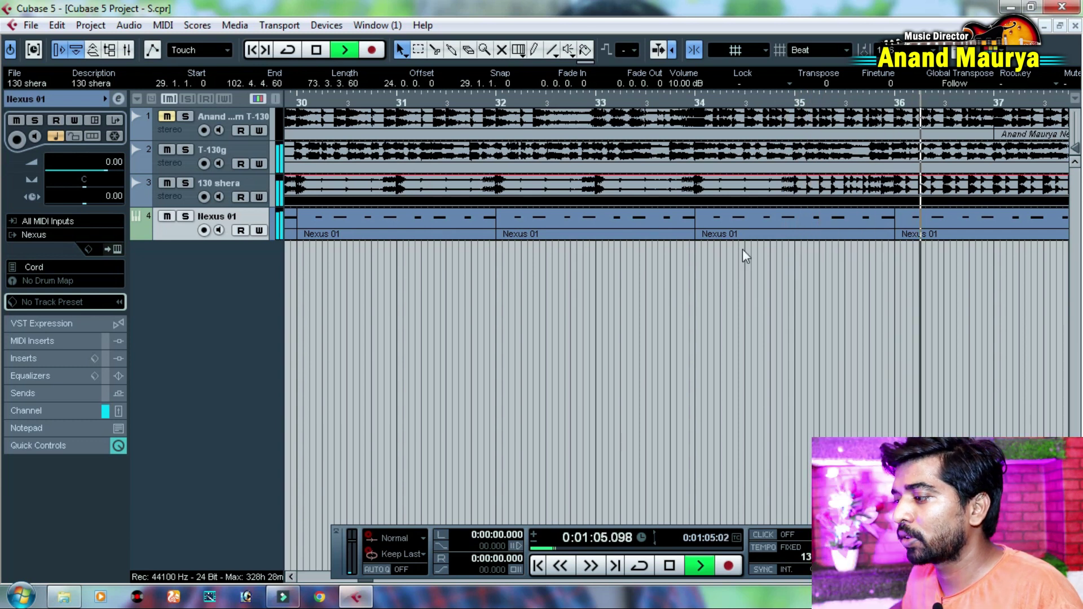
drag(651, 102, 569, 111)
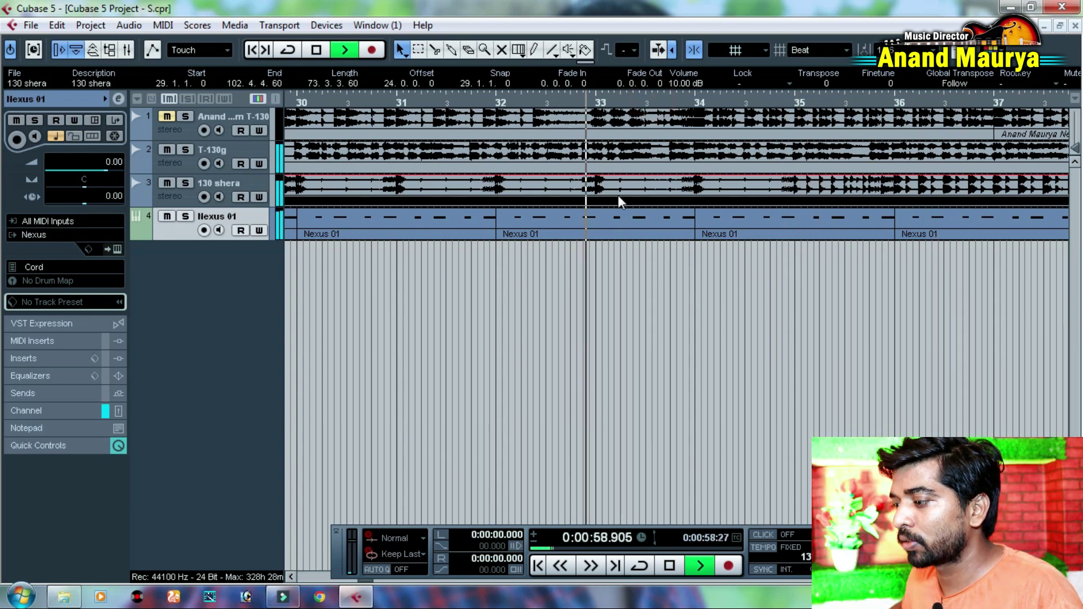
click(598, 195)
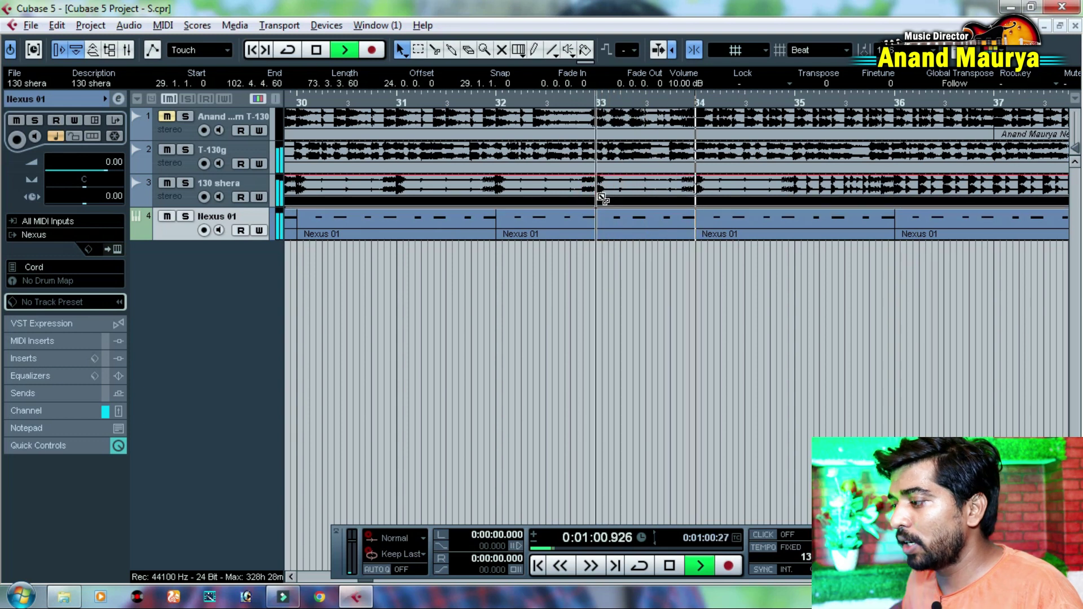
click(632, 192)
alt+click(697, 195)
click(640, 185)
key(space)
key(Delete)
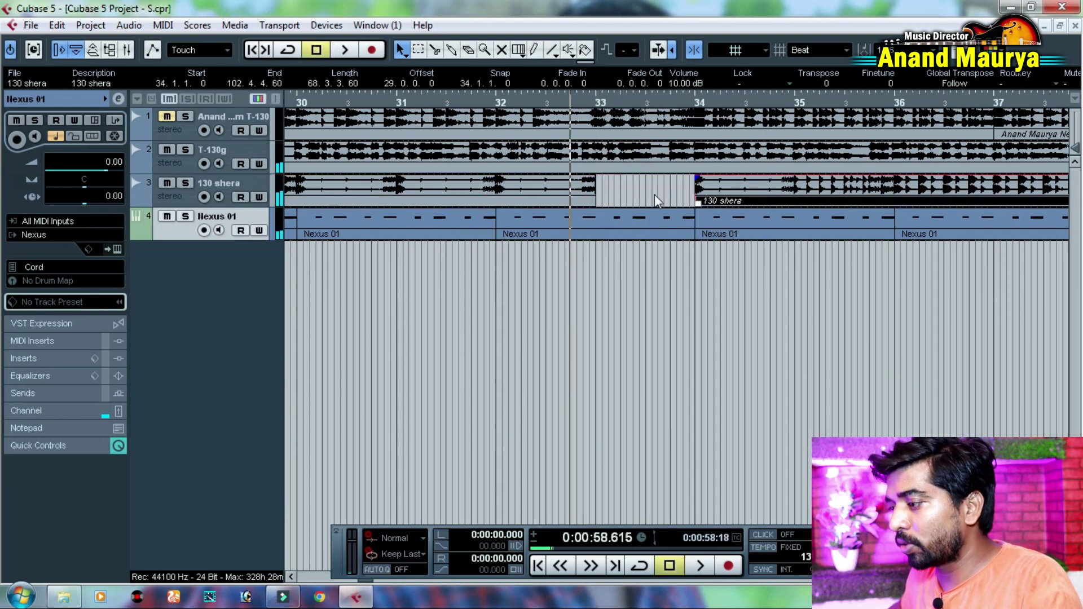
drag(719, 178, 624, 185)
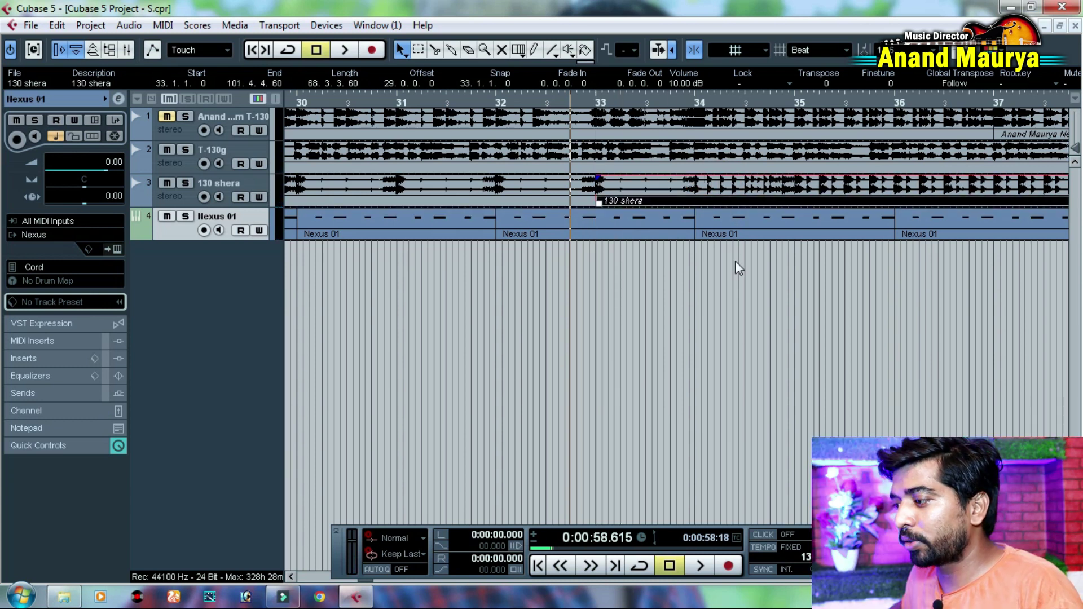
Trim the start of the Nexus 01 part at bar 34 to bar 35, and replay the passage
key(space)
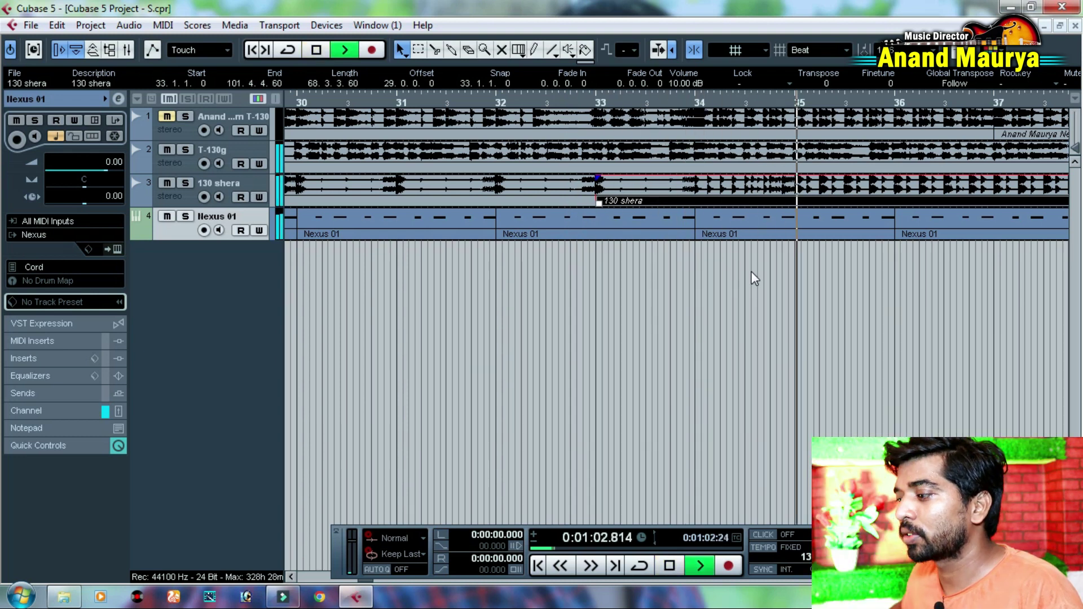
click(726, 233)
drag(699, 236, 809, 248)
key(space)
click(452, 100)
key(space)
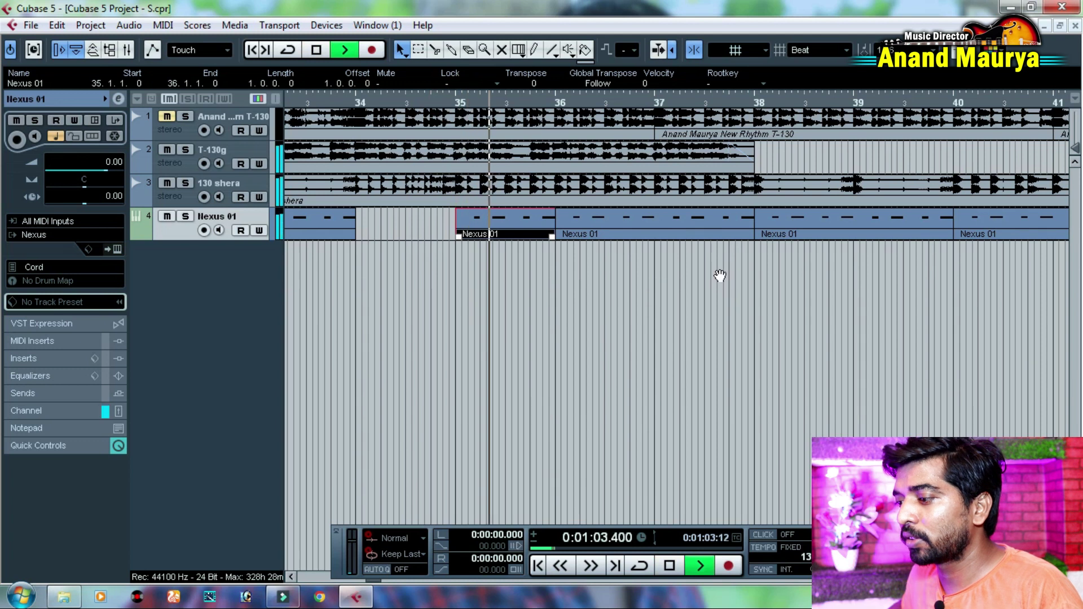
Listen on past bar 35 and from the middle of bar 37 to check the tracks, and stop playback
click(541, 274)
scroll(543, 279, left, 3)
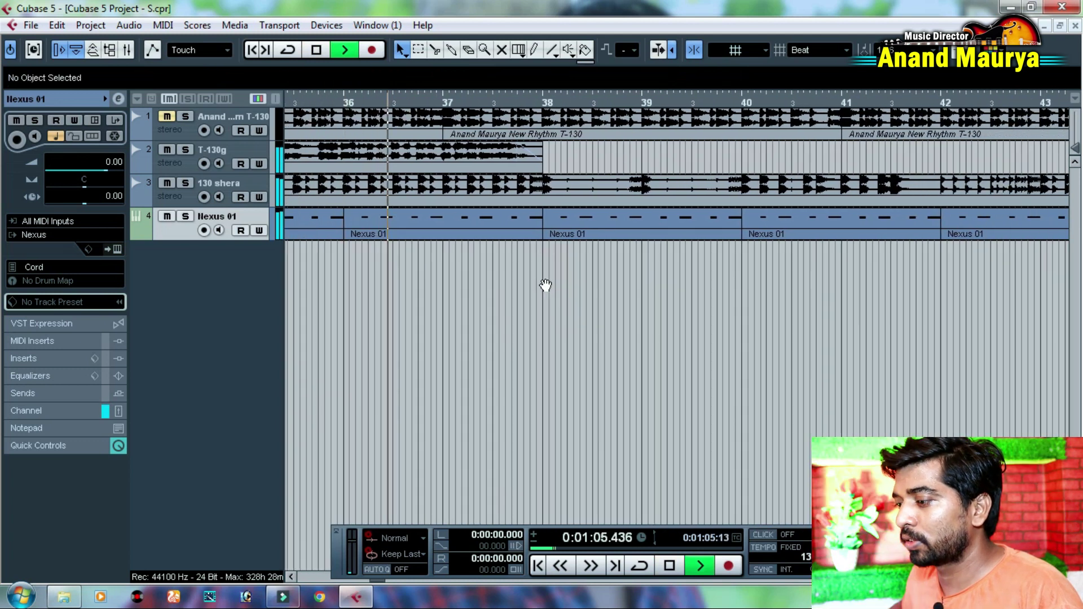
key(space)
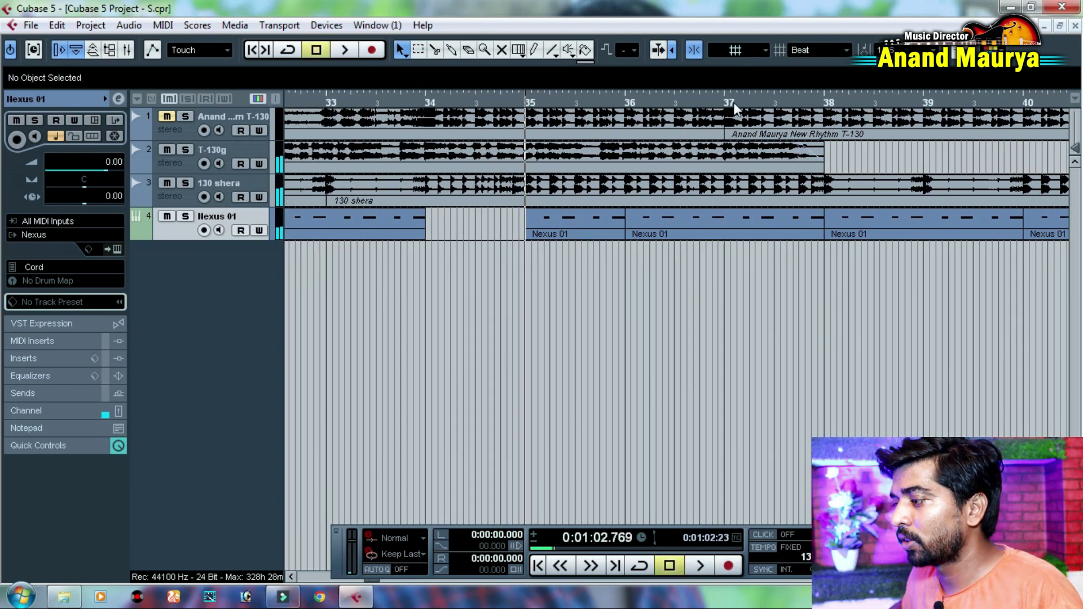
click(774, 101)
drag(834, 240, 588, 282)
key(space)
key(space)
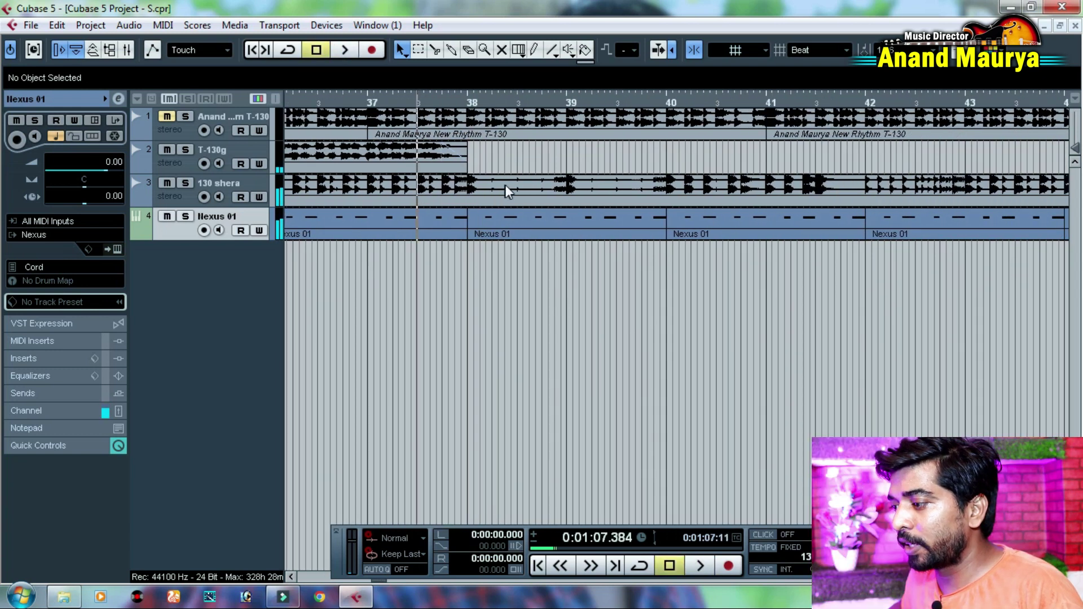
Split 130 shera at bars 41 and 42, shift the following section one bar earlier starting at 41.3, and play the joint
drag(873, 187, 722, 191)
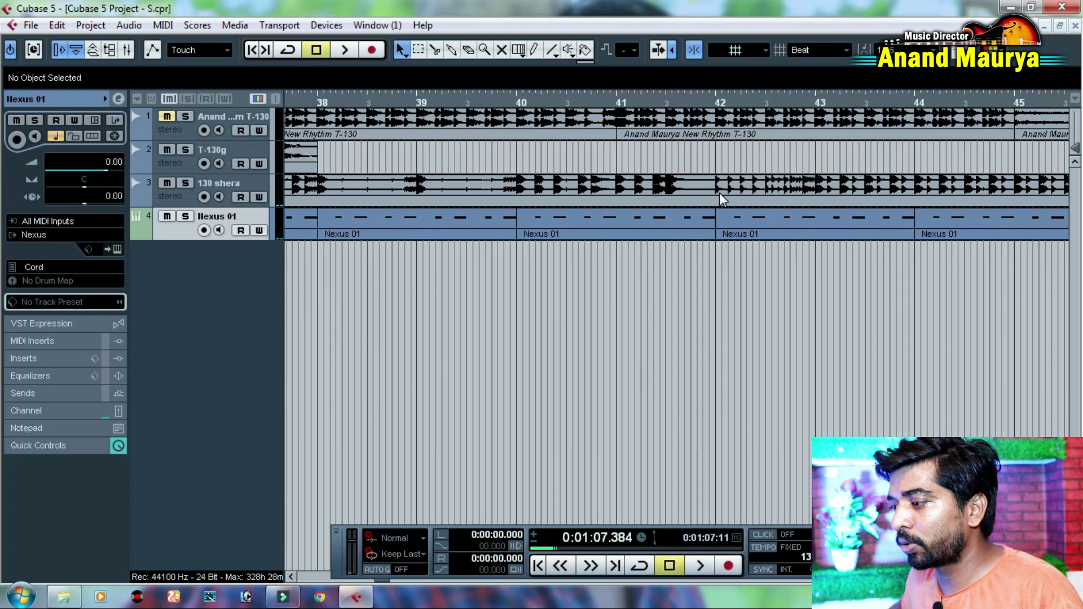
alt+click(614, 188)
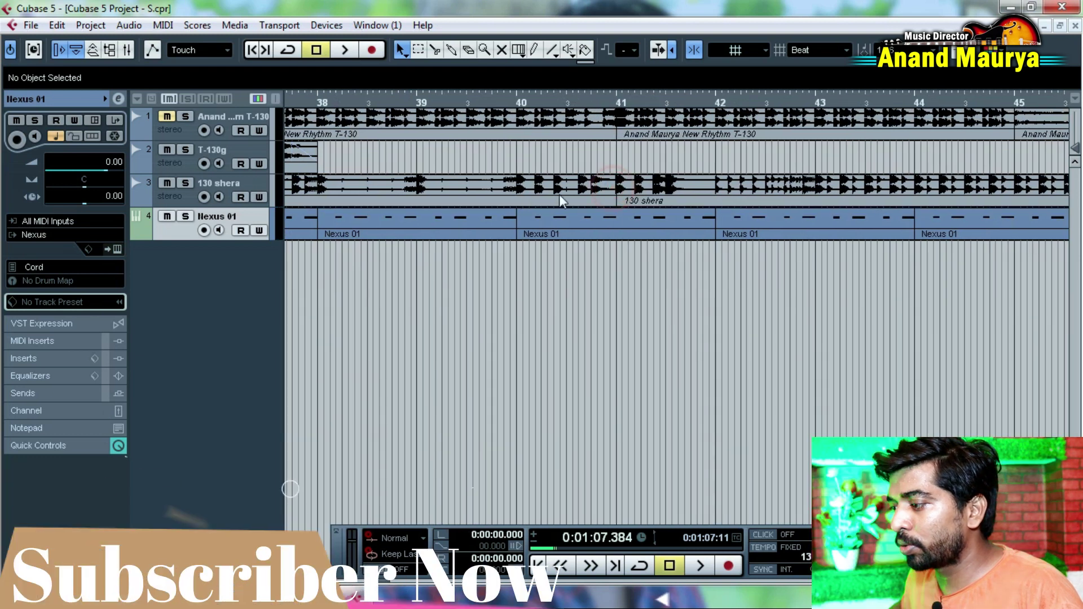
alt+click(712, 192)
click(665, 189)
mouse_move(732, 190)
mouse_down()
mouse_move(807, 187)
mouse_move(733, 188)
mouse_up()
drag(609, 100, 591, 100)
drag(714, 204, 669, 194)
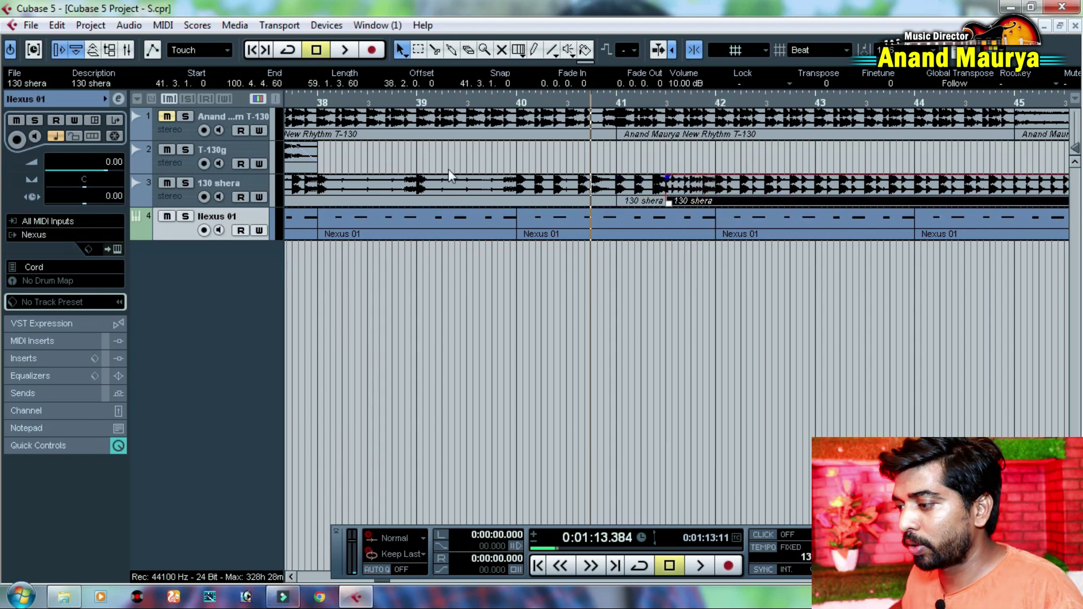
key(space)
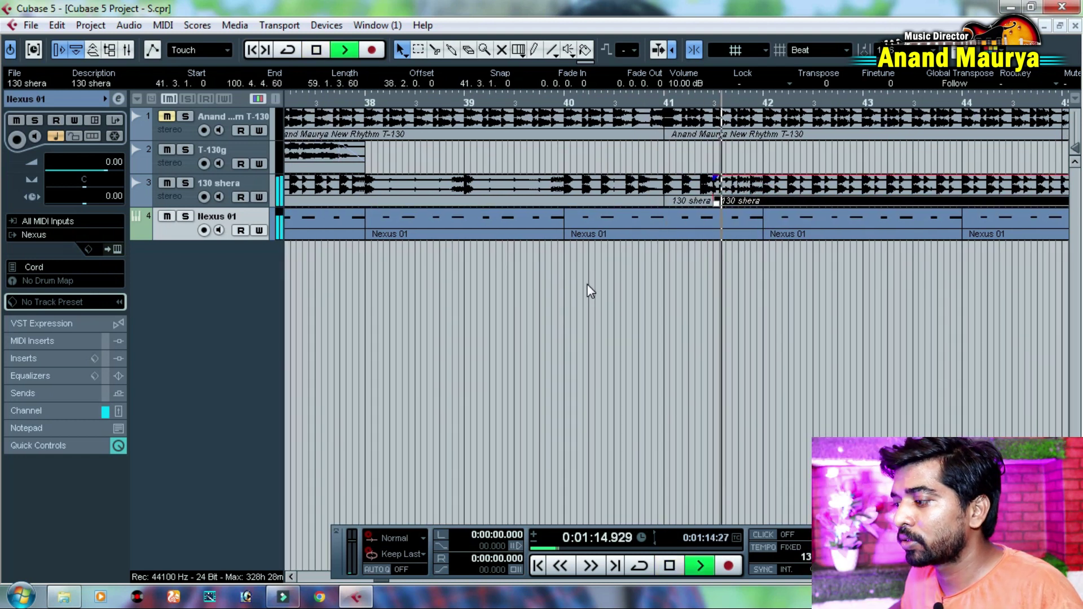
click(681, 283)
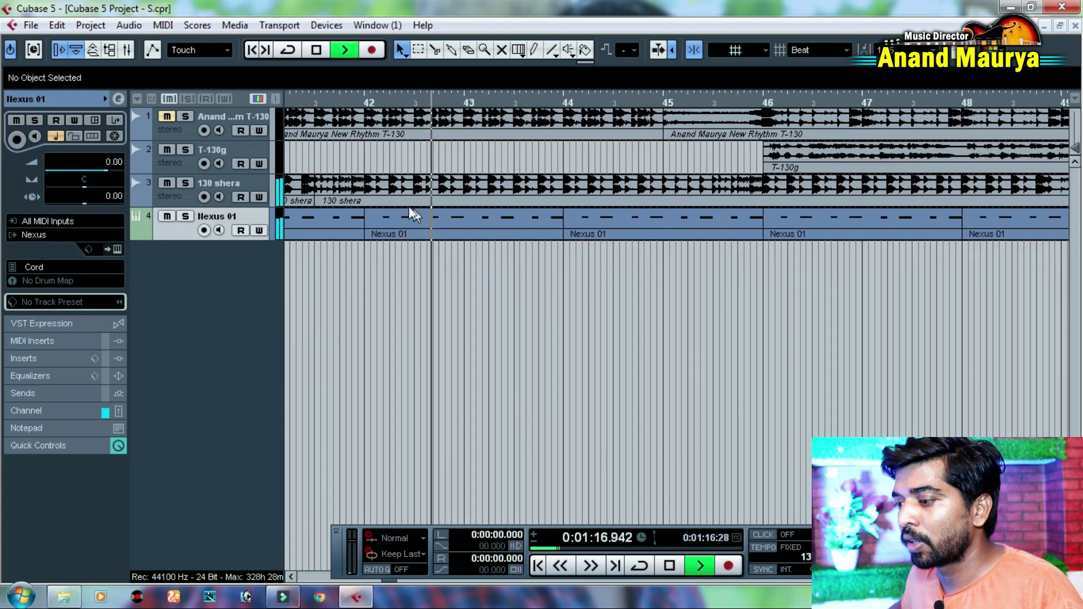
key(space)
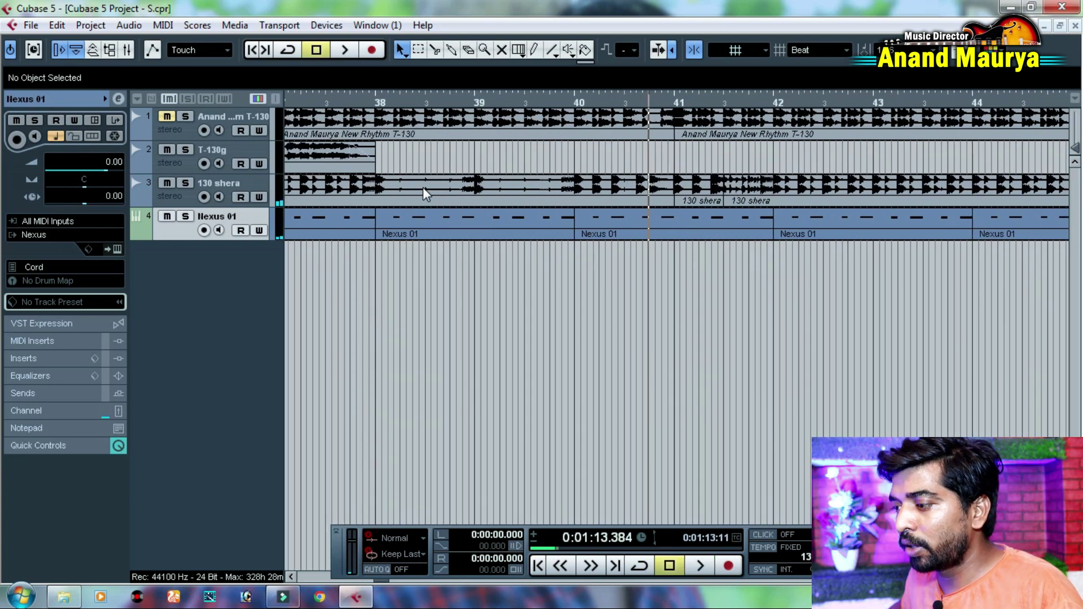
Split the last 130 shera clip at bars 42 and 46, and play from bar 48
drag(756, 184, 485, 205)
click(494, 187)
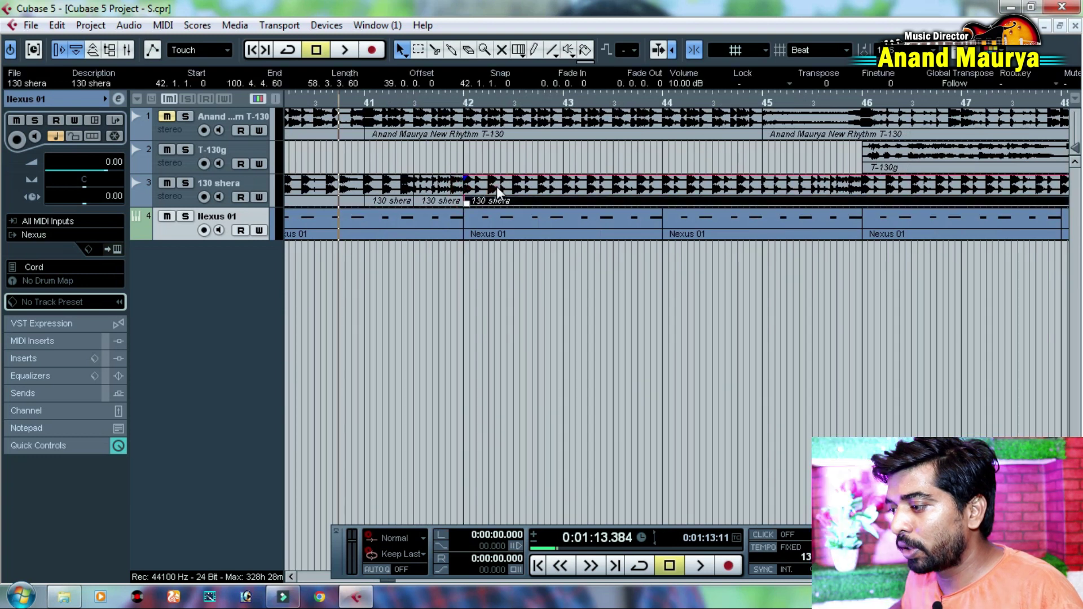
drag(846, 186, 688, 206)
alt+click(712, 194)
drag(833, 189, 586, 213)
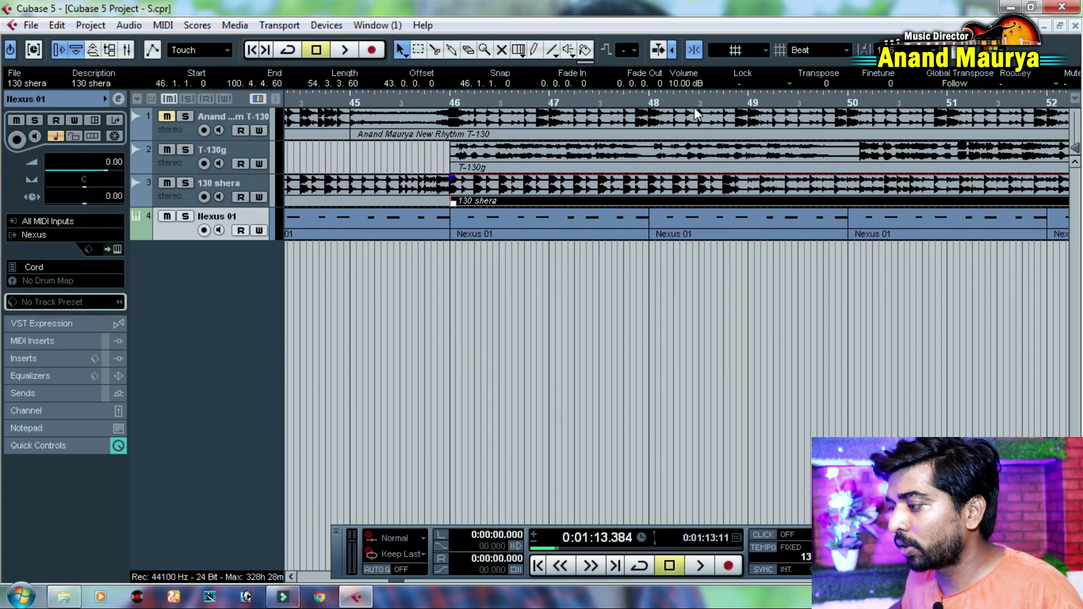
click(679, 102)
key(space)
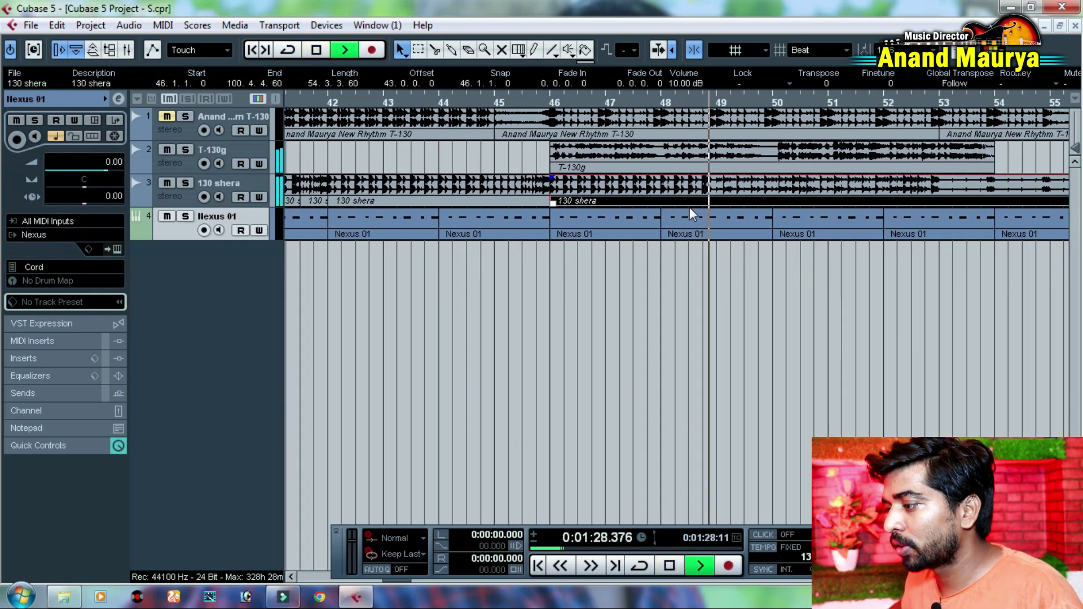
Solo the 130 shera track and listen to its last clip from bar 49 onward
click(689, 103)
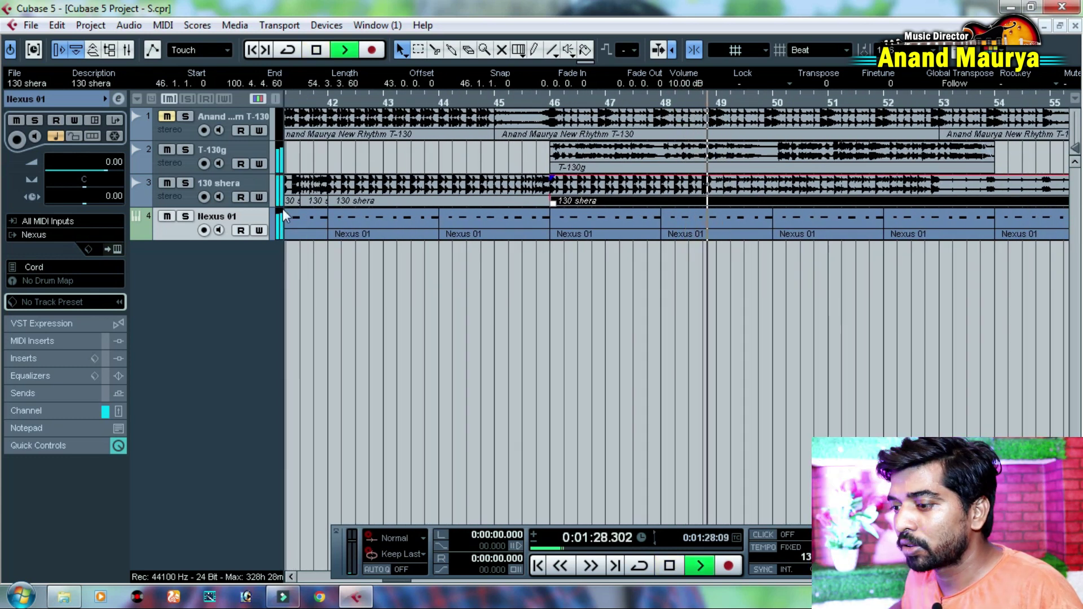
click(185, 183)
scroll(377, 249, right, 5)
drag(377, 248, 668, 200)
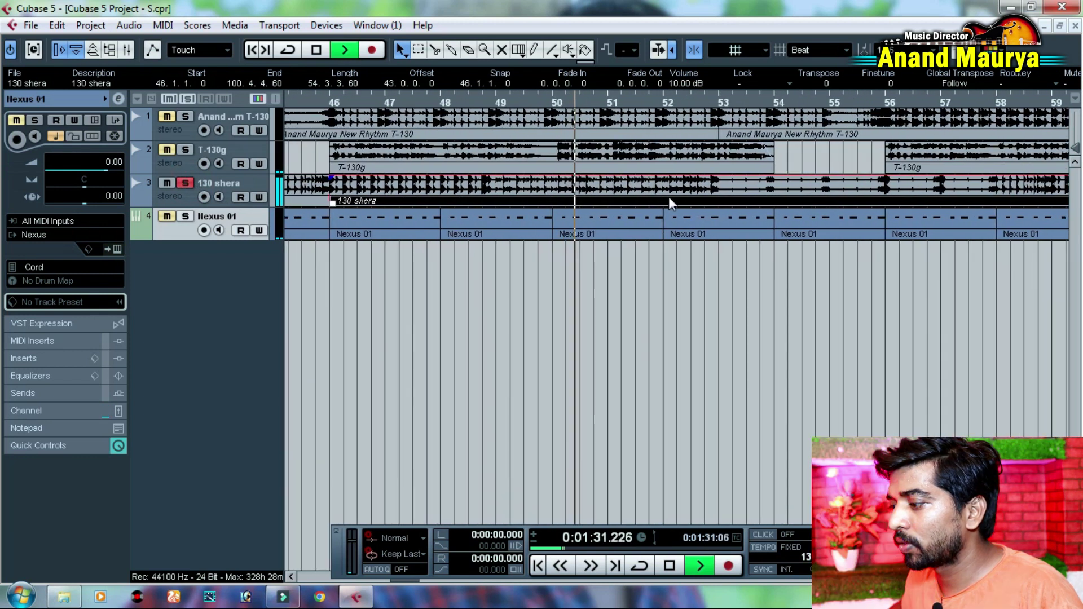
click(439, 260)
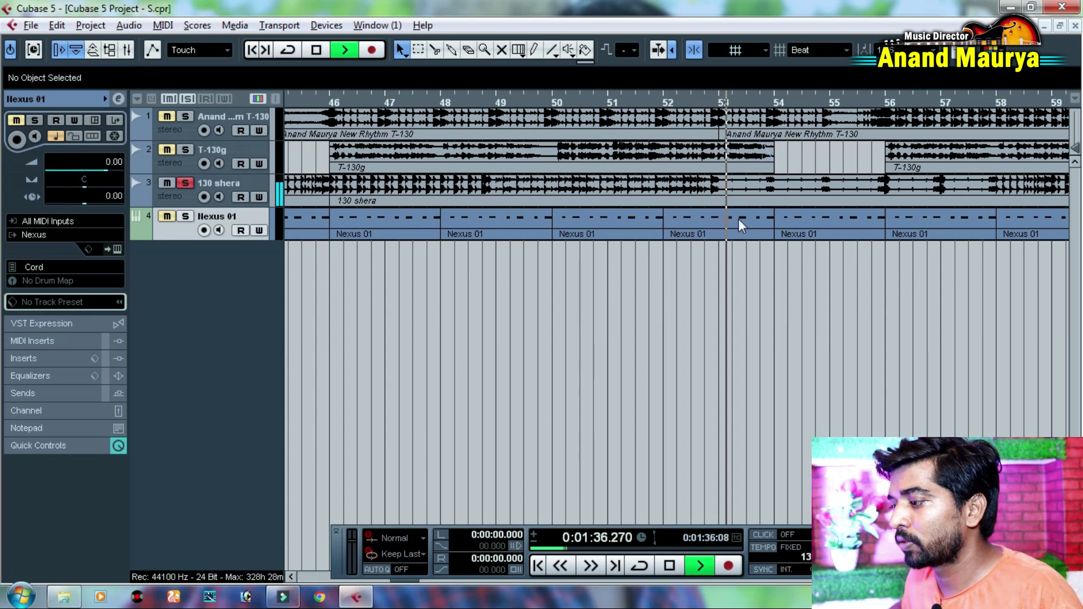
Split 130 shera at bar 53, stop playback and delete its section between bars 46 and 53
alt+click(720, 190)
click(671, 194)
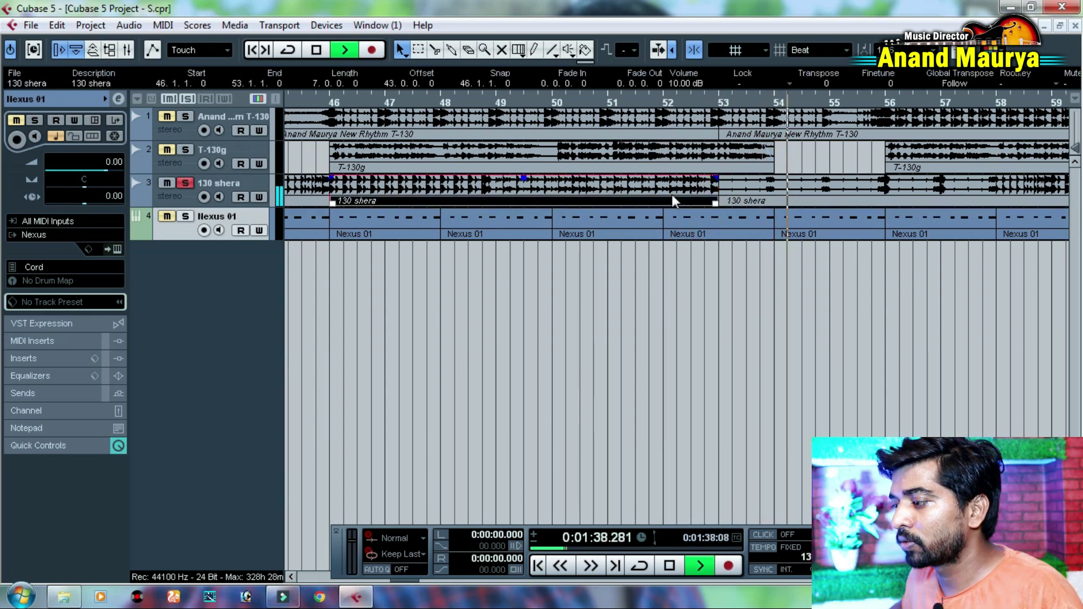
scroll(496, 232, left, 2)
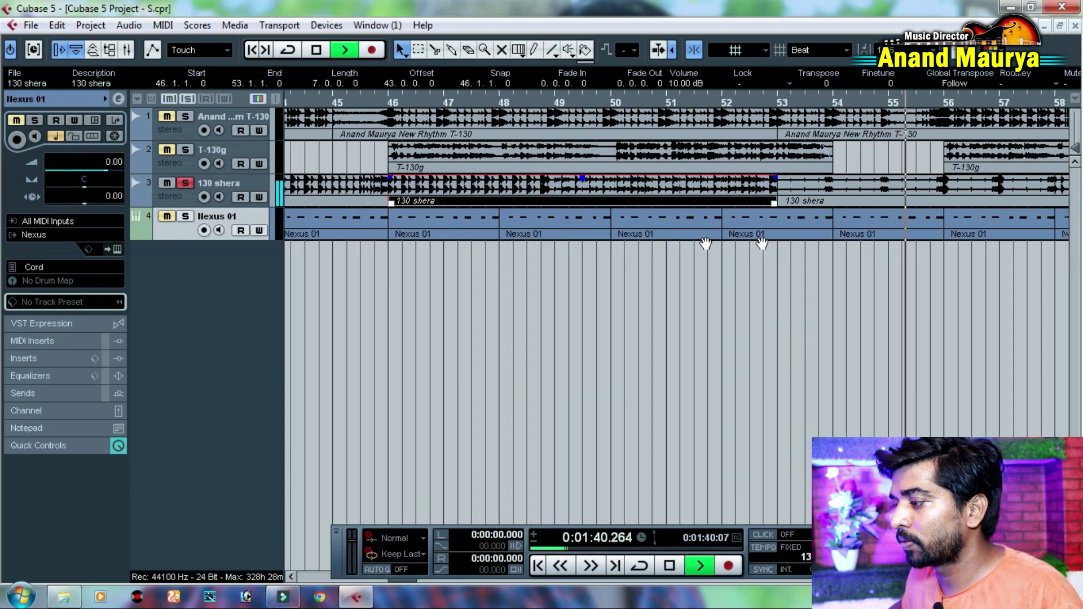
drag(761, 244, 360, 249)
drag(689, 287, 922, 323)
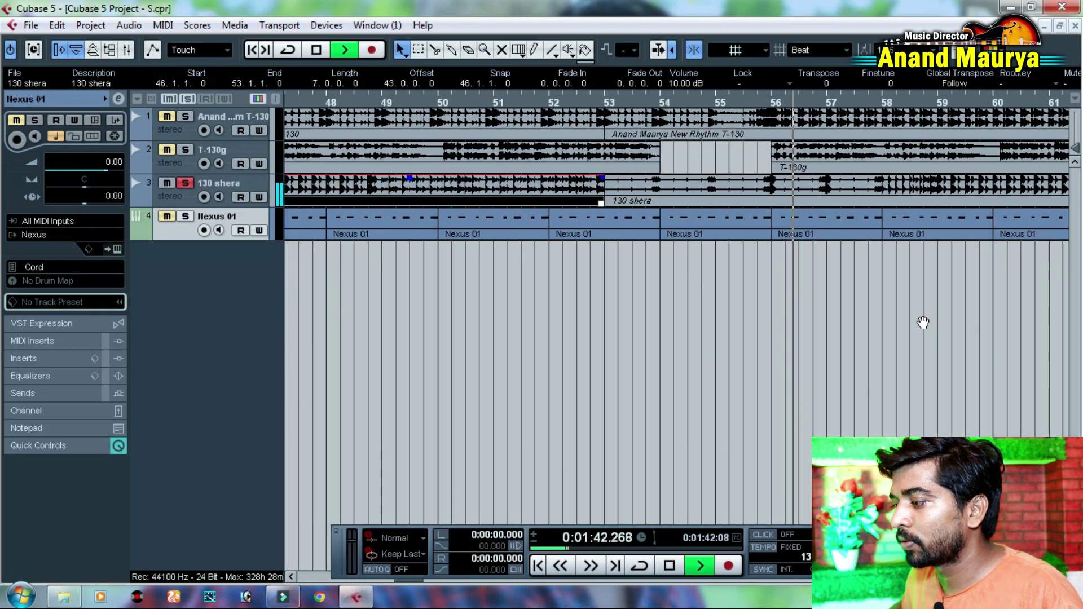
scroll(819, 322, left, 3)
key(space)
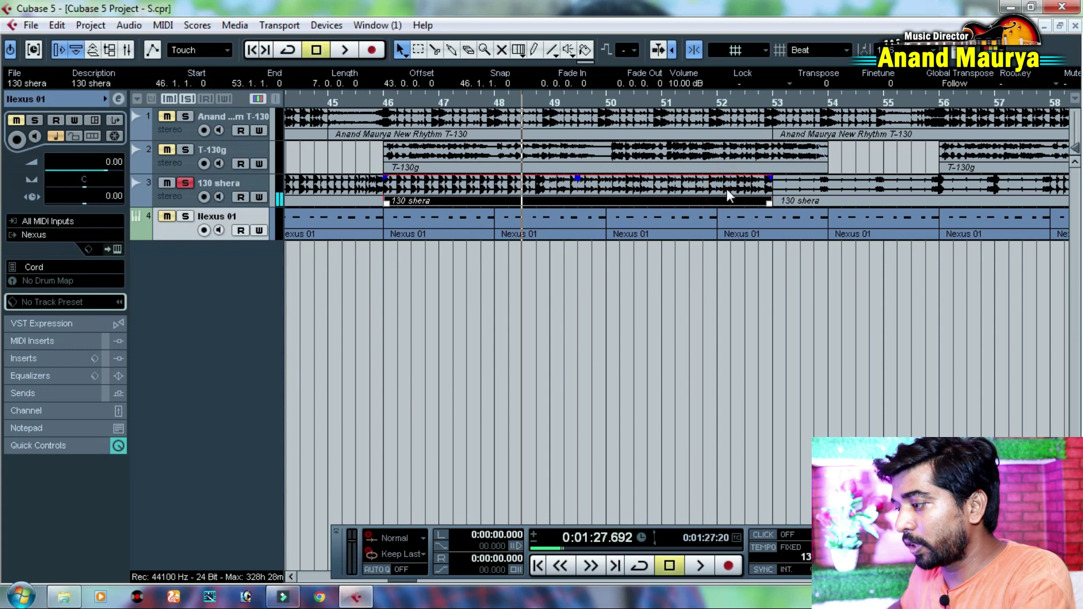
key(Delete)
Place the following 130 shera material at bar 46 as a two-bar clip with the remainder at bar 52, and play from before bar 46
drag(849, 195, 410, 199)
alt+click(716, 188)
drag(322, 103, 313, 114)
key(space)
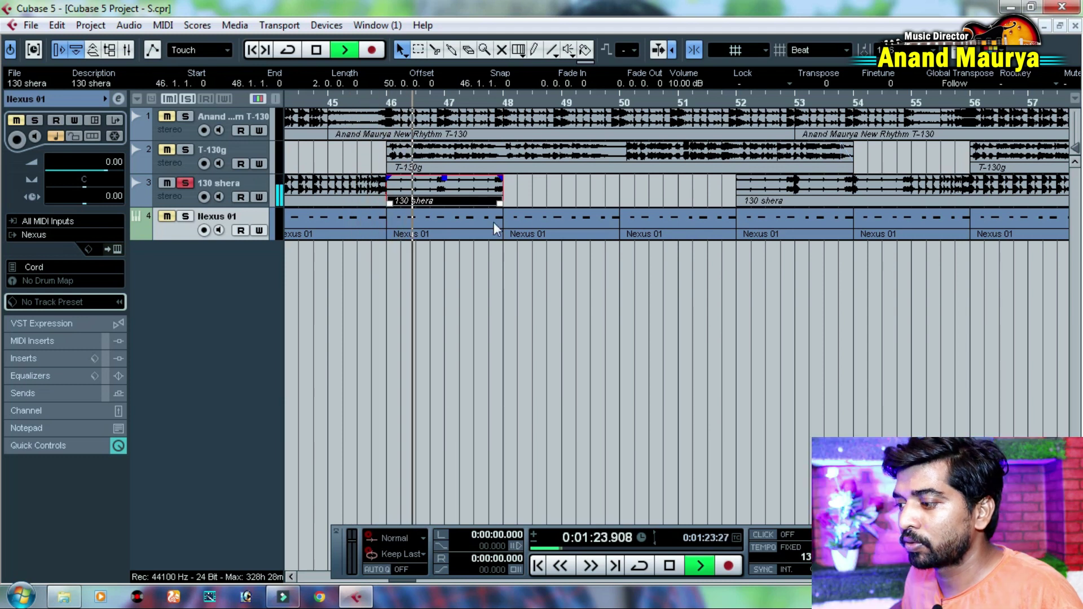
Lengthen the 130 shera clip at bar 46 to end at bar 49, and duplicate it directly behind itself
drag(499, 202, 615, 200)
click(557, 193)
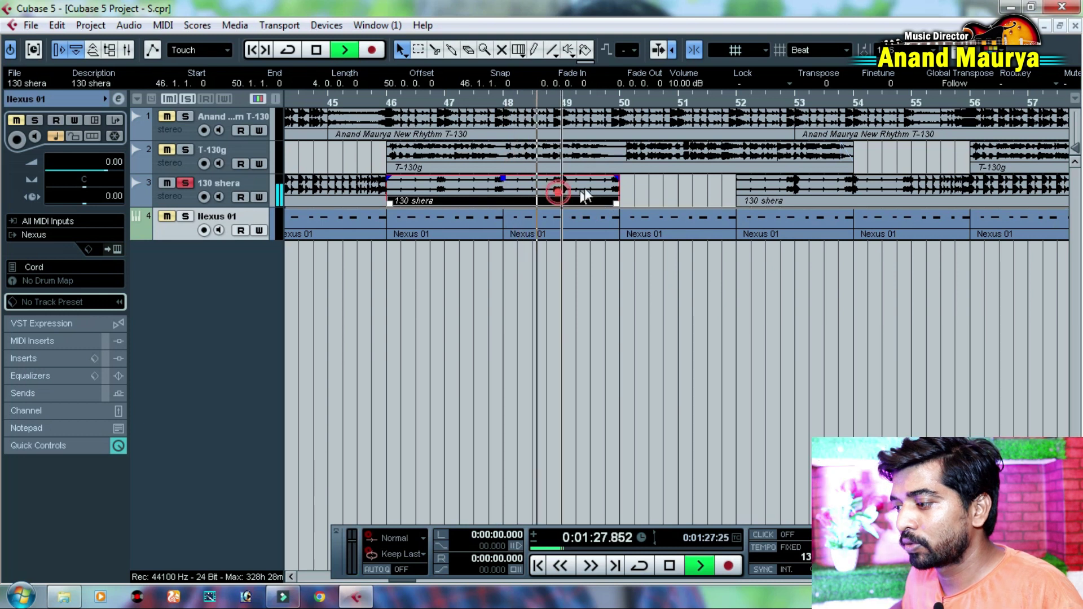
click(585, 189)
key(Delete)
click(492, 191)
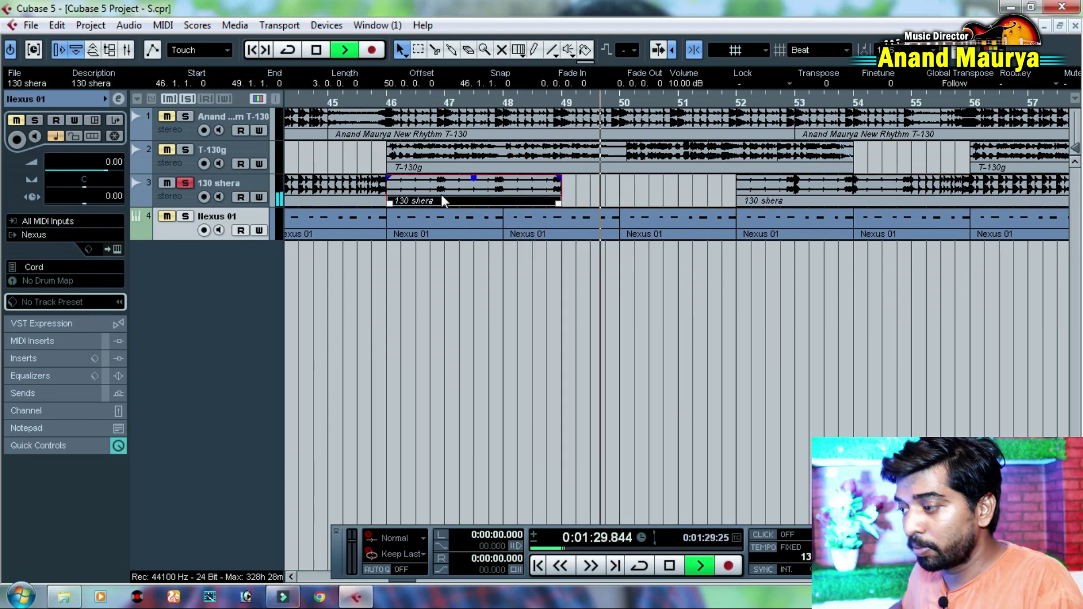
key(ctrl+d)
Move the last 130 shera clip to bar 54 and fill bars 52 to 54 with a trimmed copy of the three-bar clip
click(774, 185)
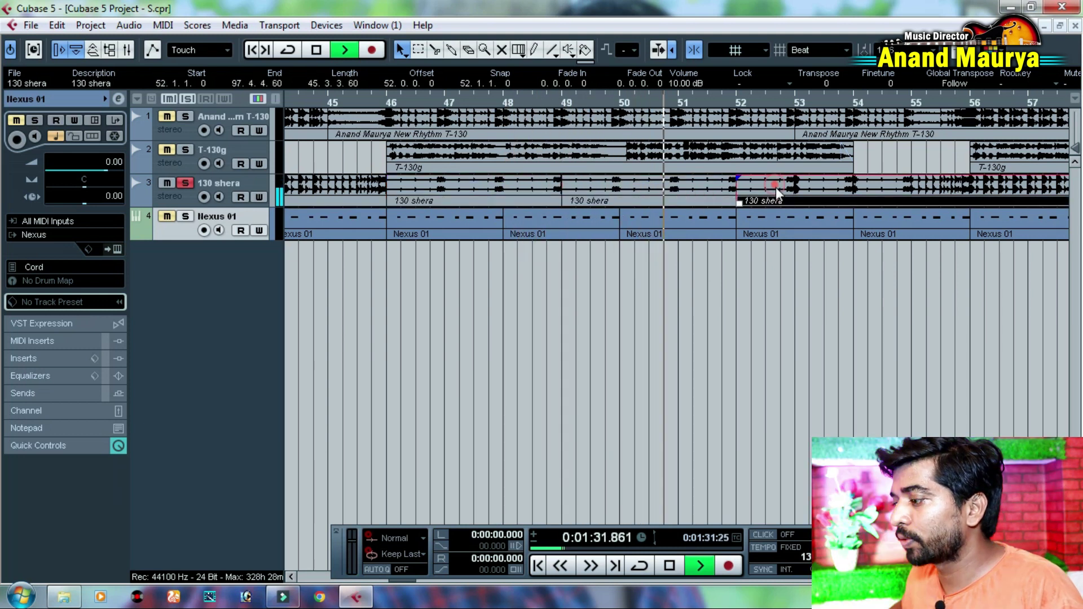
drag(742, 195, 857, 194)
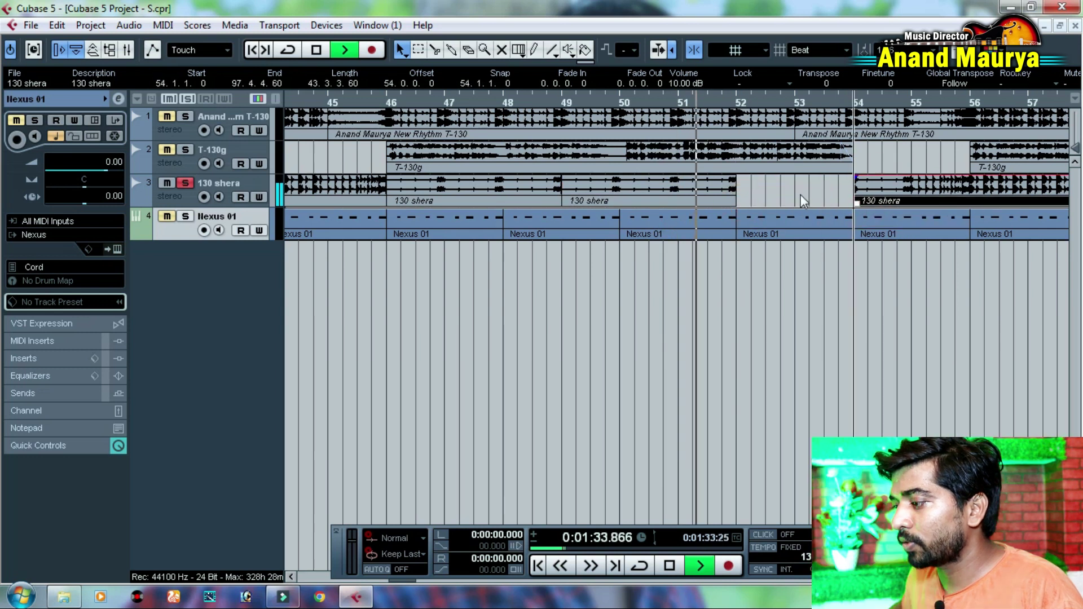
click(704, 191)
key(ctrl+d)
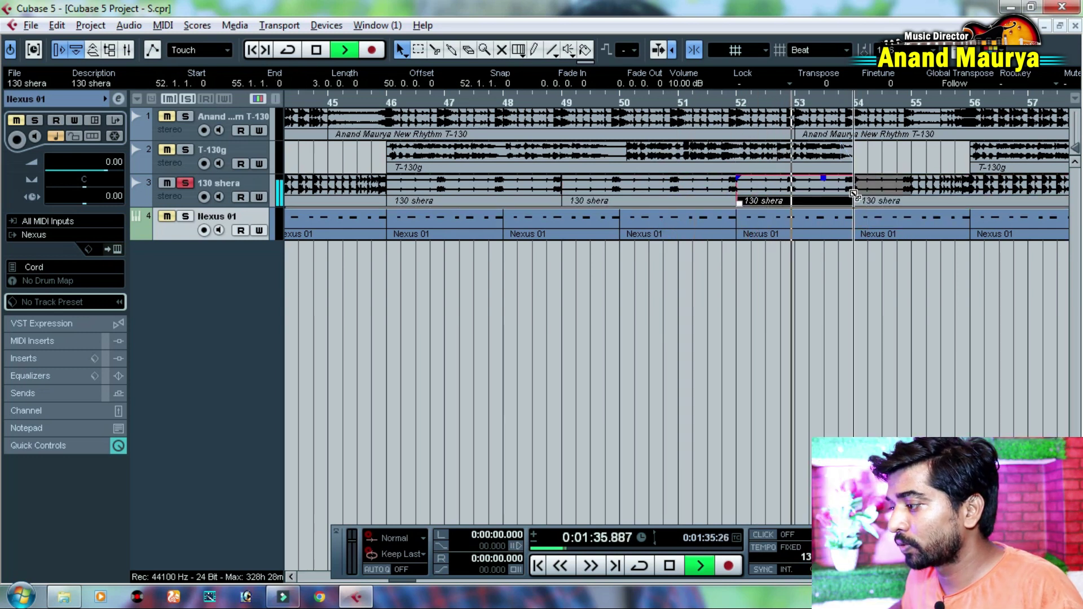
alt+click(854, 193)
click(868, 189)
key(Delete)
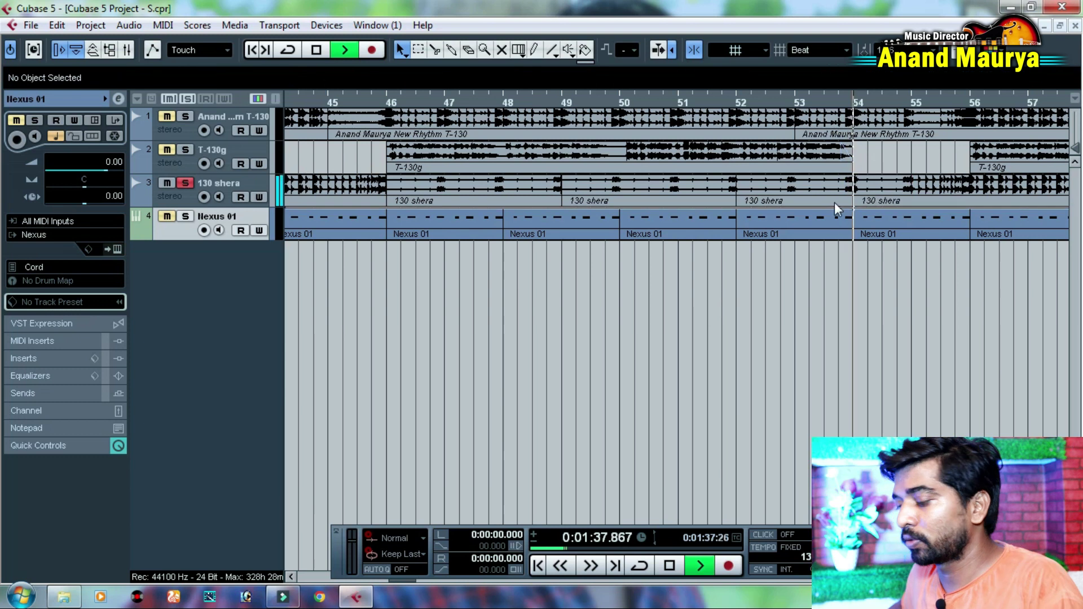
Turn off solo on 130 shera and play the full mix from bar 45
click(185, 182)
key(space)
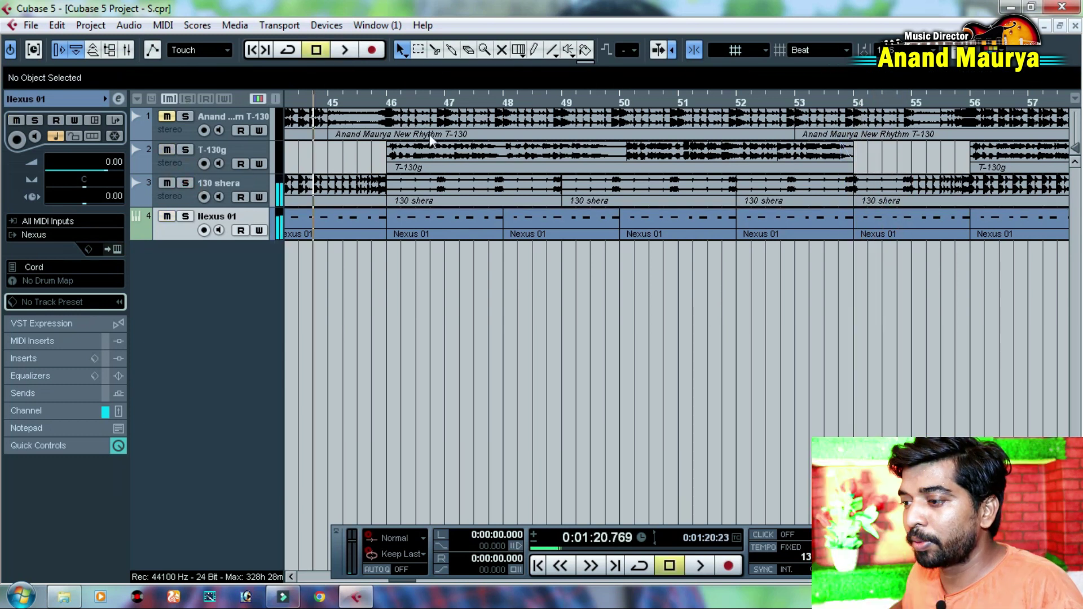
drag(353, 103, 336, 102)
key(space)
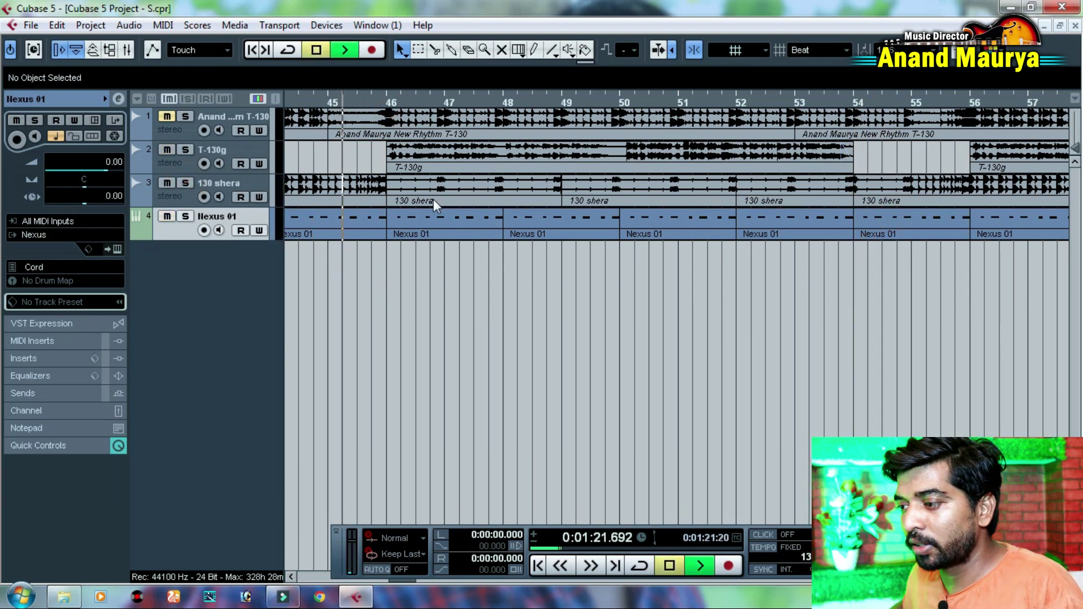
key(g)
key(g)
key(g)
key(g)
key(g)
key(g)
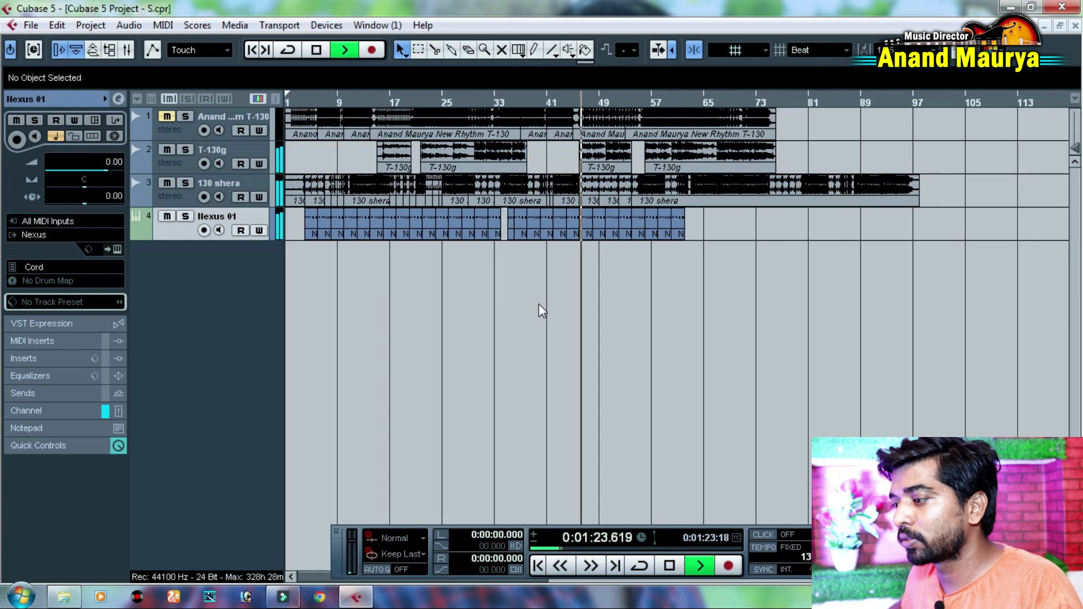
key(h)
key(h)
key(h)
key(h)
key(h)
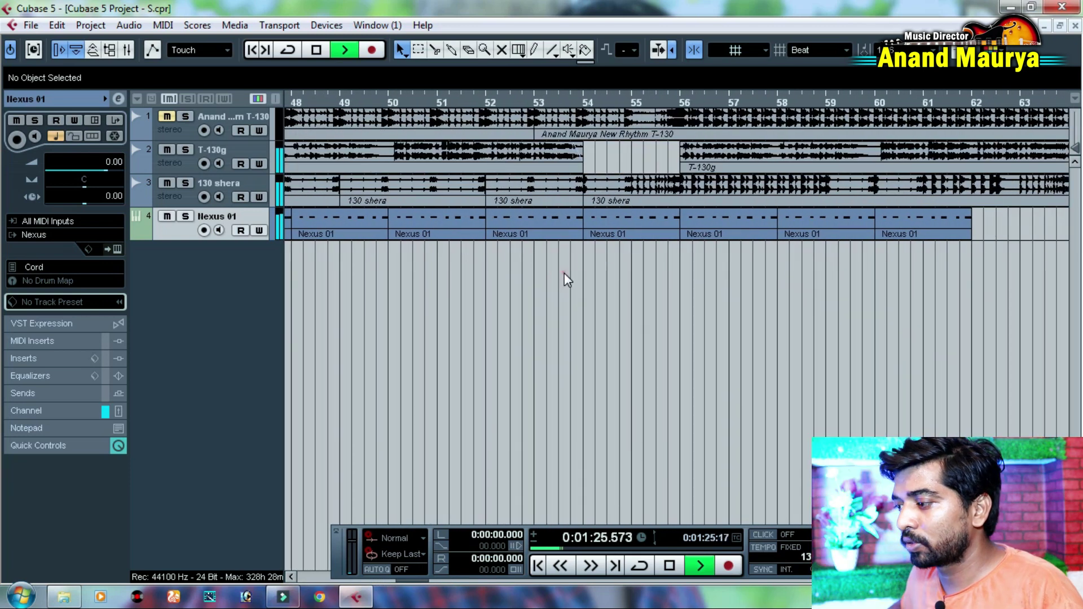
Split 130 shera at bar 59, move the remainder to bar 64, and listen through the passage after bar 54
drag(729, 269, 520, 294)
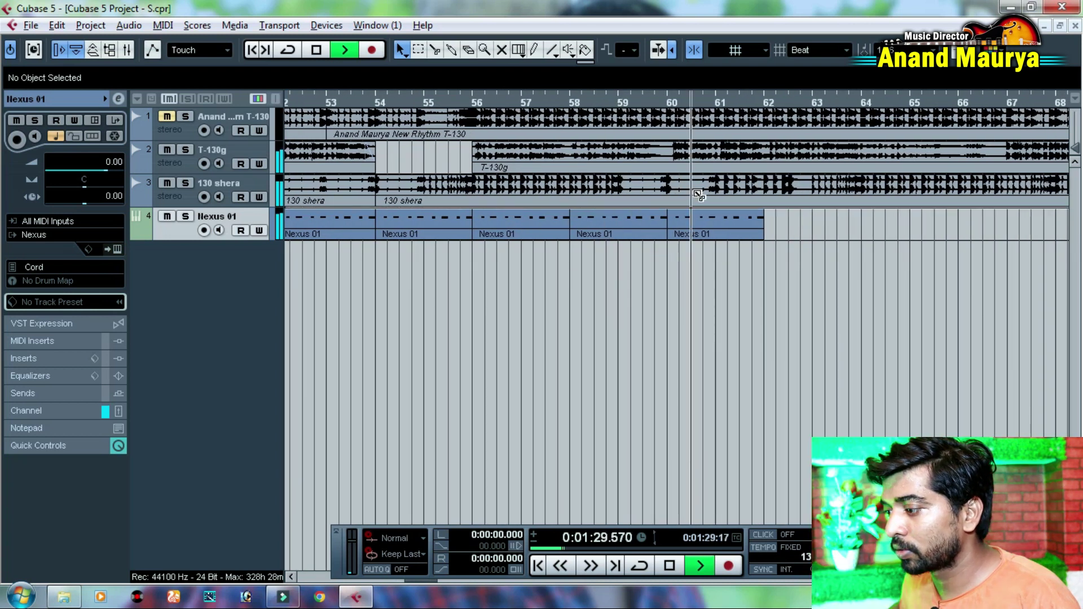
drag(658, 188, 902, 191)
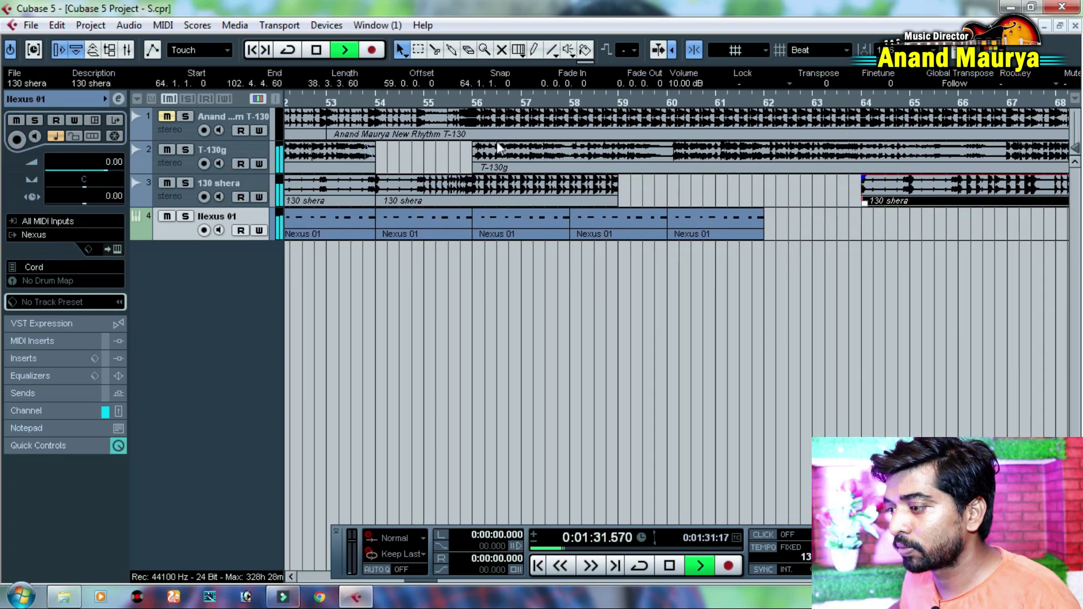
drag(397, 287, 619, 286)
click(618, 286)
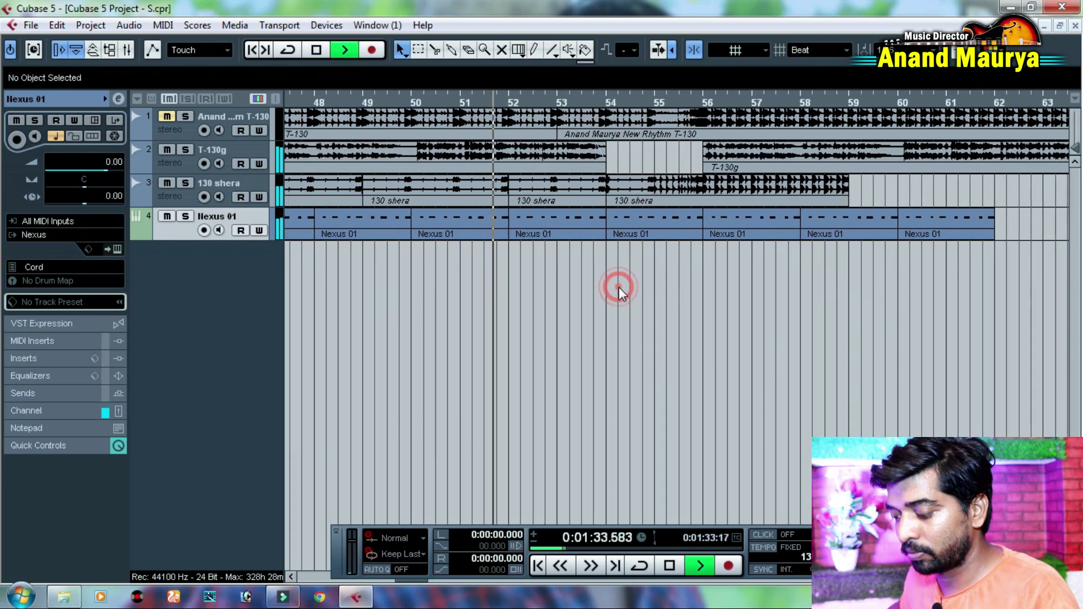
key(h)
key(h)
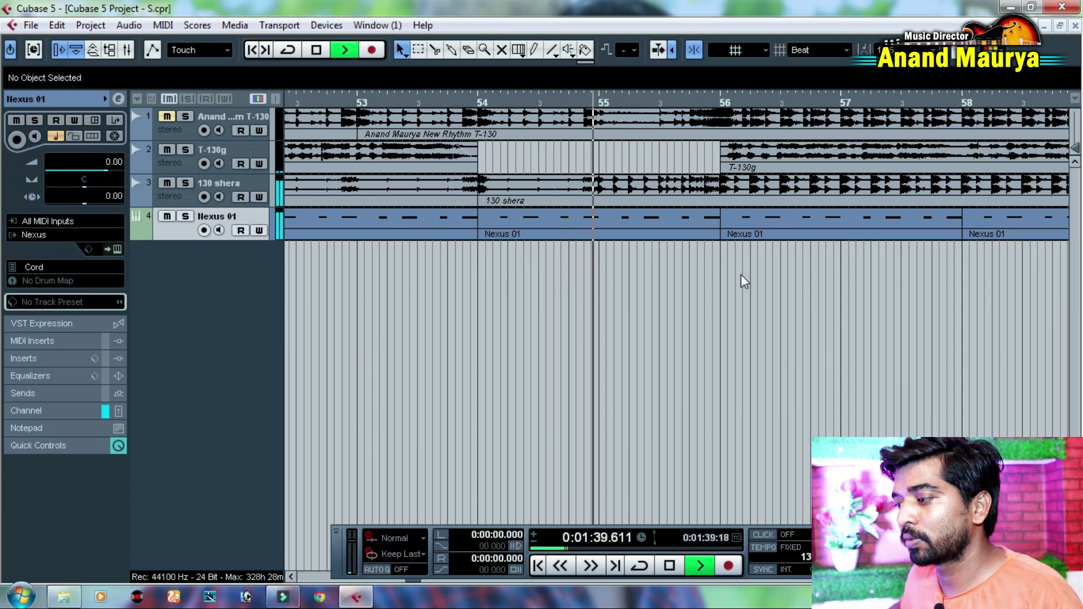
drag(775, 291, 508, 319)
drag(750, 220, 545, 239)
key(space)
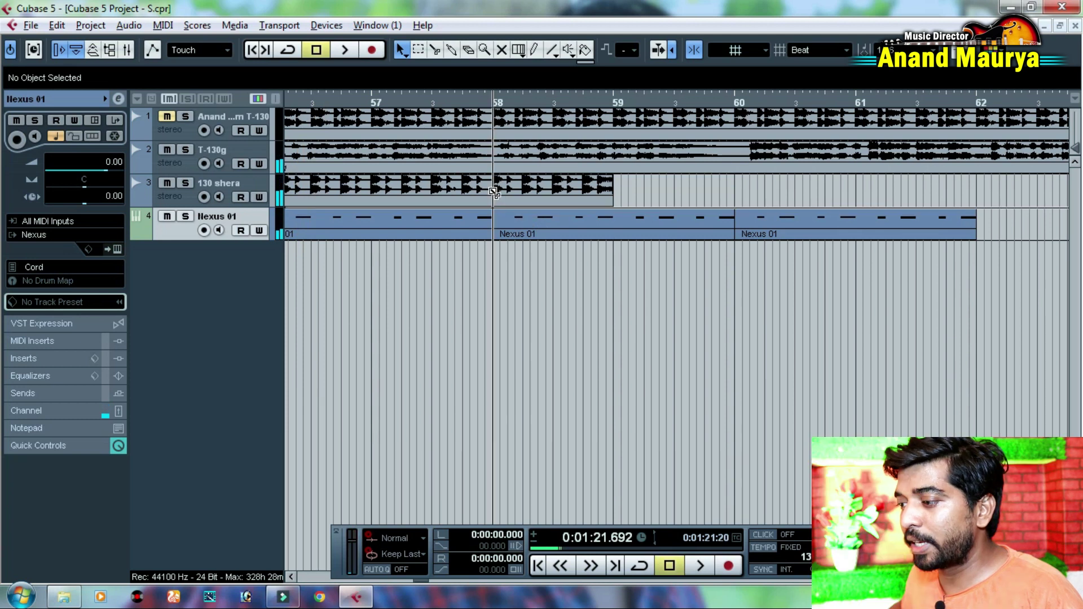
Split 130 shera at bars 58 and 57, and move the one-bar ending piece to bar 59
click(489, 187)
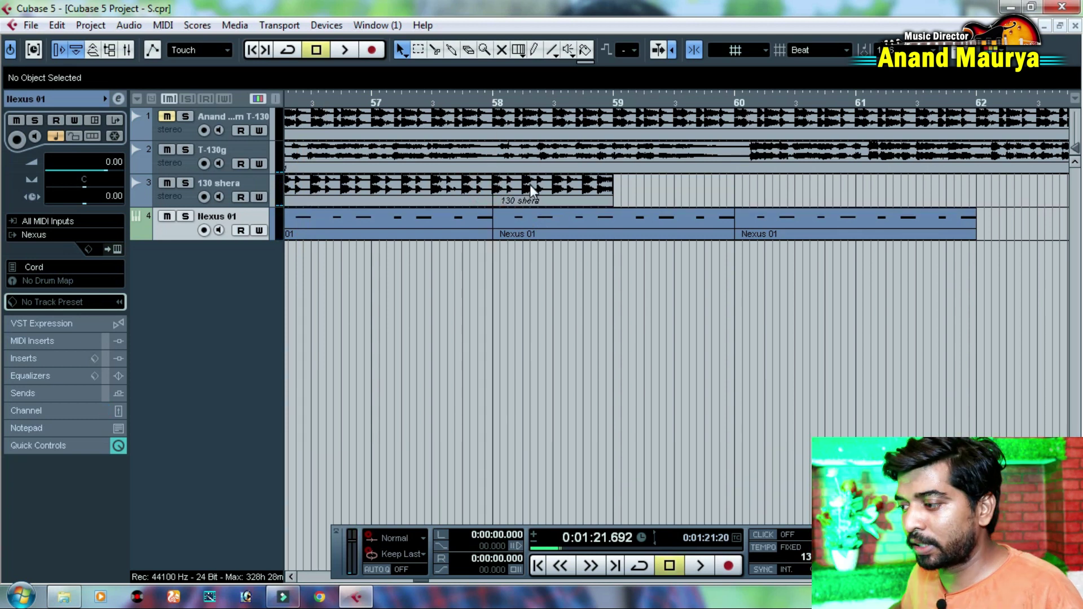
drag(529, 184, 650, 186)
drag(556, 317, 812, 329)
click(611, 193)
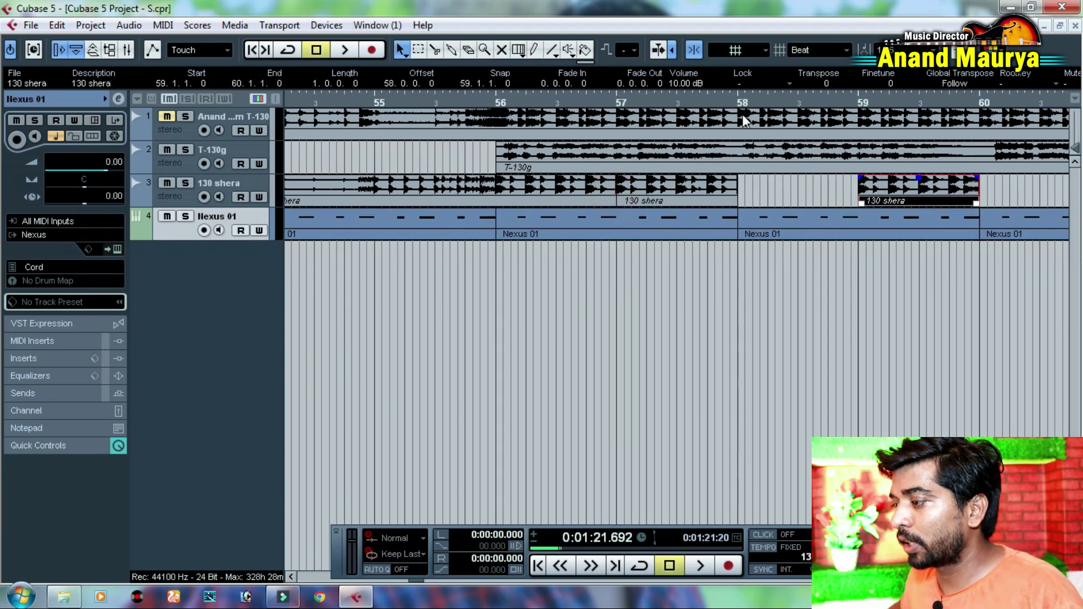
Move the one-bar ending piece of 130 shera to bar 63, and stop playback
key(space)
drag(521, 194, 940, 232)
drag(530, 183, 928, 191)
drag(678, 100, 373, 110)
drag(381, 198, 1041, 253)
drag(414, 164, 744, 168)
key(space)
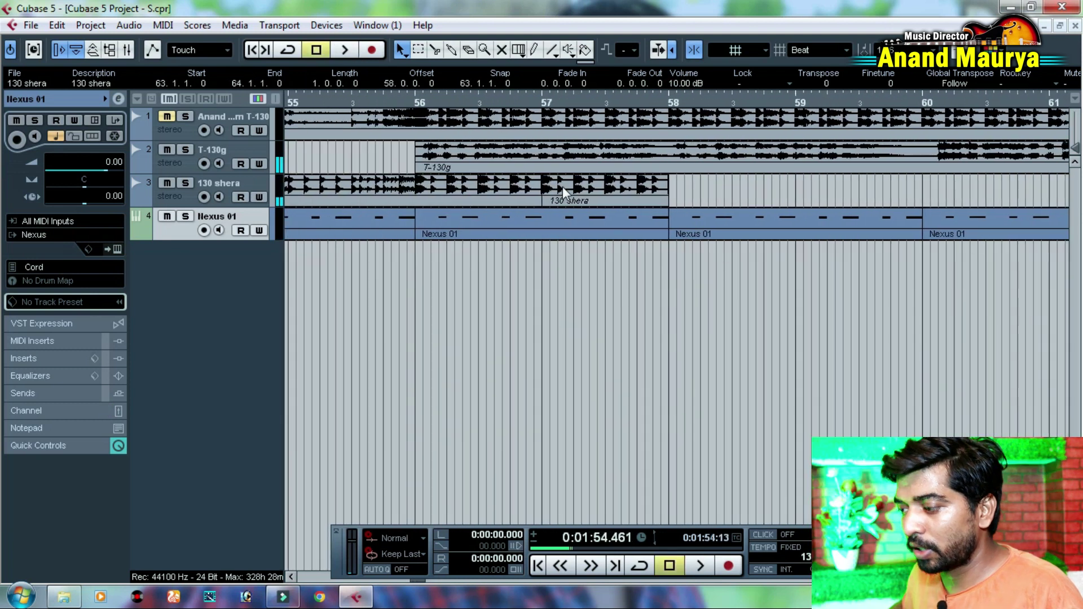
Duplicate the one-bar 130 shera clip at bar 57 repeatedly to fill the track up to bar 63
key(ctrl+d)
key(ctrl+d)
key(ctrl+d)
scroll(358, 274, right, 4)
key(ctrl+d)
key(ctrl+d)
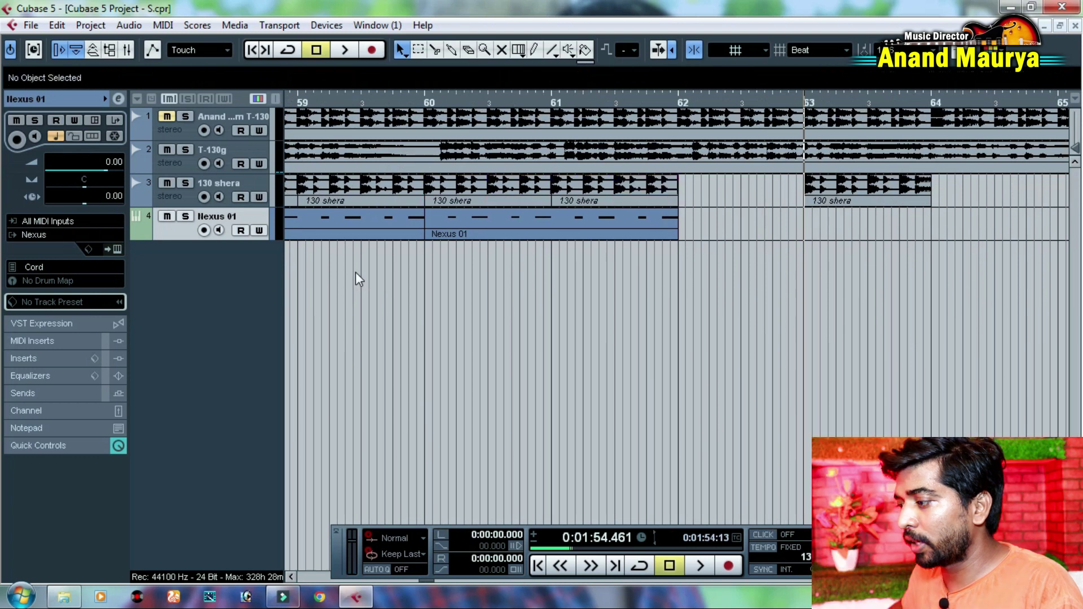
Play the joint at bar 63, move the last long 130 shera clip to 90.3.1, and stop playback
key(space)
key(g)
key(g)
key(g)
key(g)
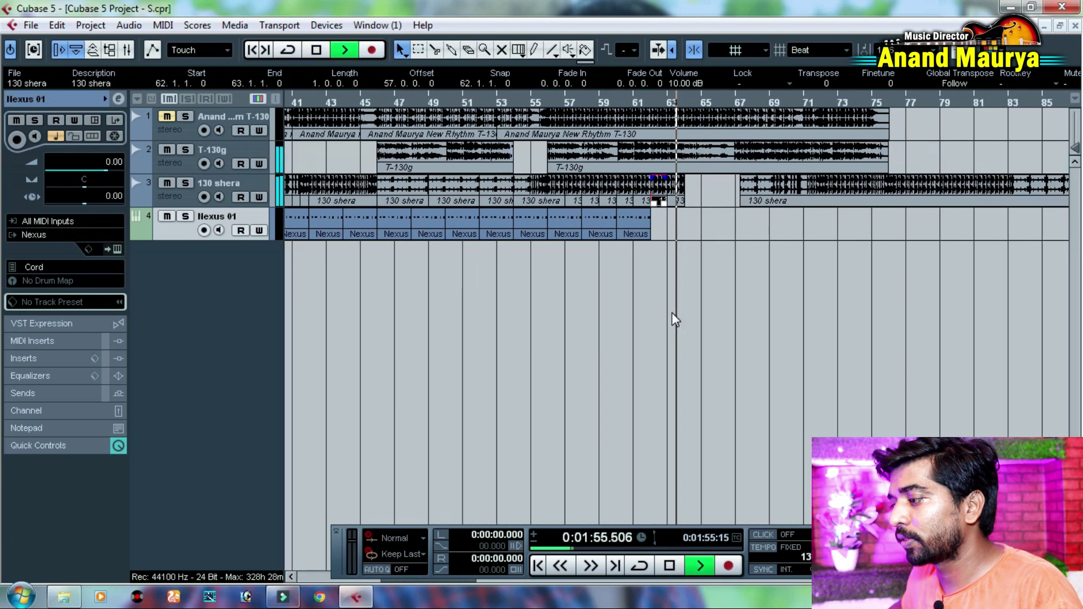
drag(726, 199, 885, 200)
key(space)
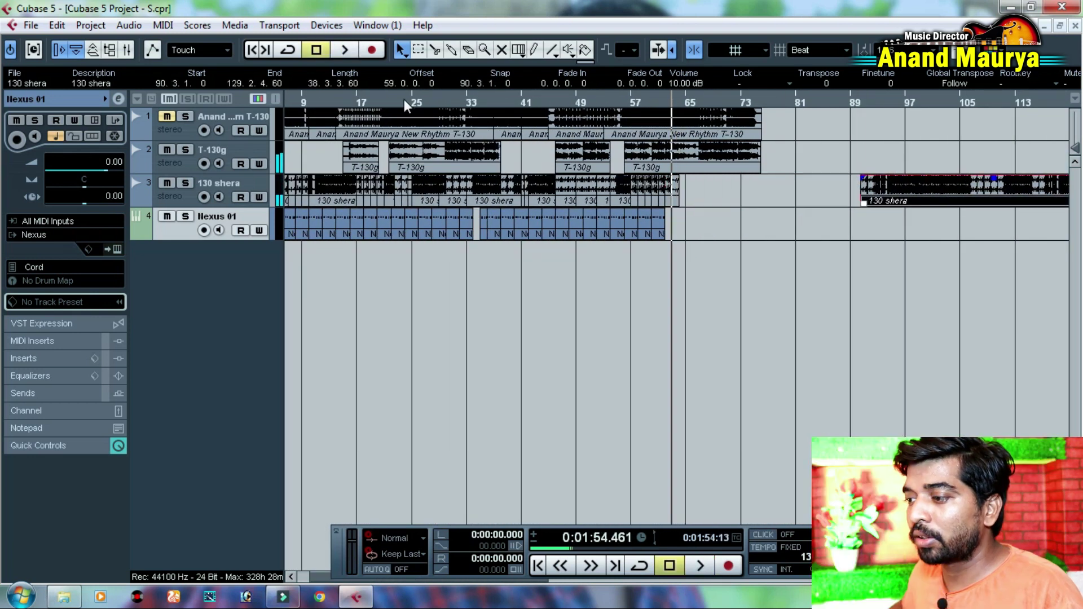
Play from just before bar 26 and split 130 shera at bar 27
click(422, 103)
key(h)
key(h)
key(h)
key(h)
key(h)
key(space)
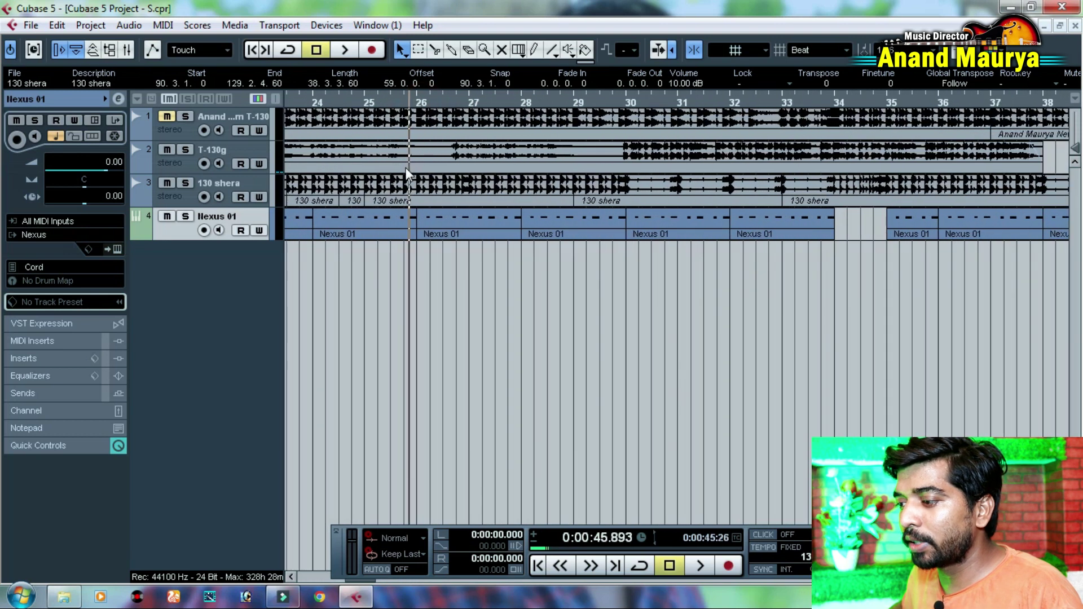
alt+click(531, 192)
click(566, 182)
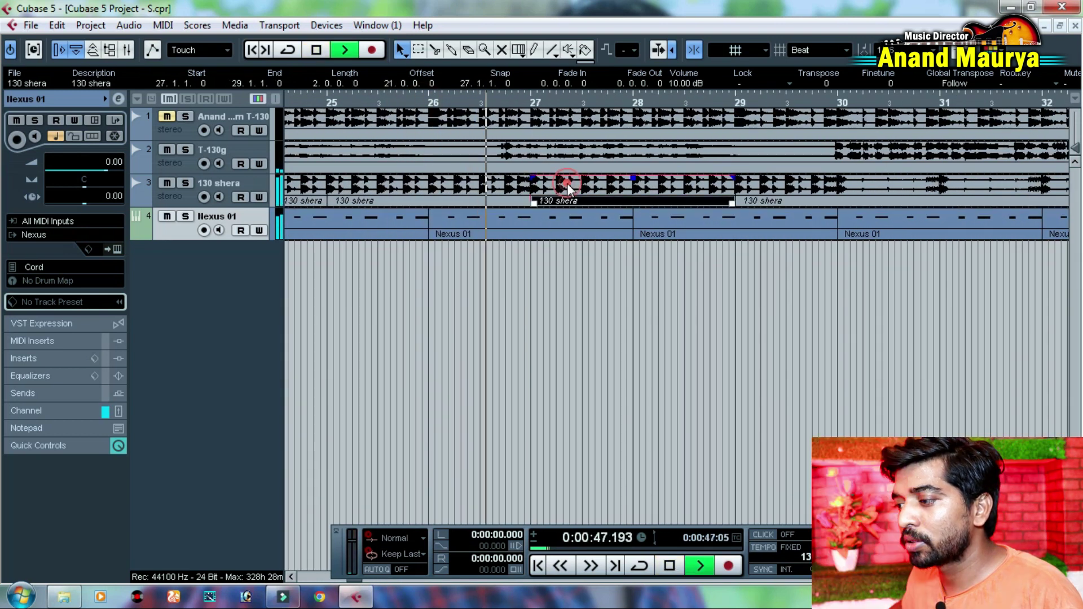
Split 130 shera at bar 38 and copy its clips between bars 27 and 38 to bar 64
key(space)
shift+click(774, 185)
scroll(406, 210, right, 4)
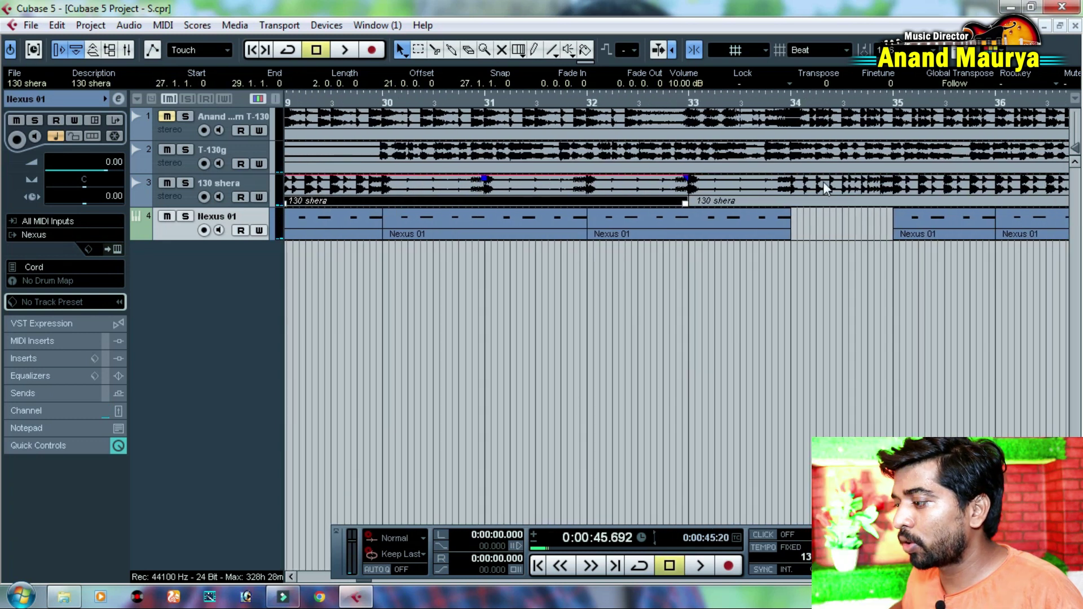
shift+click(805, 184)
scroll(428, 214, right, 5)
alt+click(727, 187)
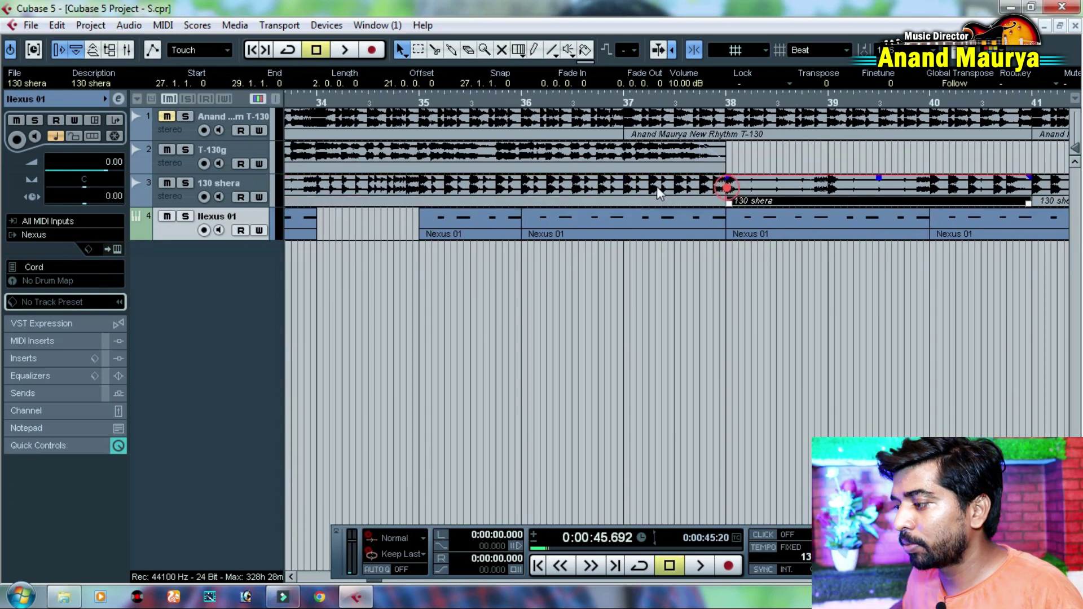
shift+click(651, 186)
shift+click(745, 182)
drag(636, 105, 451, 58)
drag(461, 195, 781, 191)
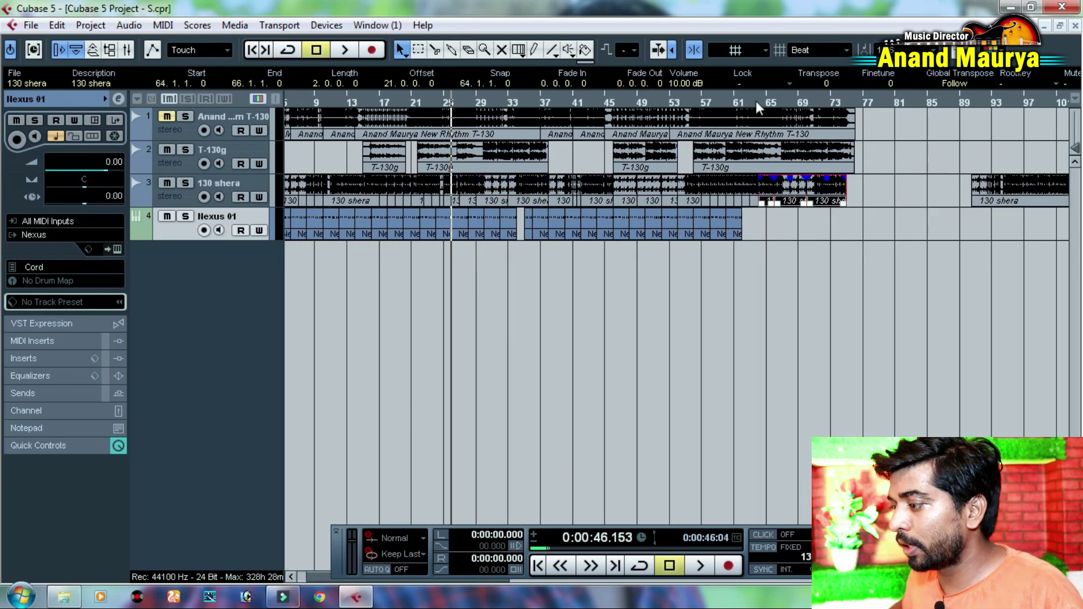
Play from around bar 63 to check the joint into the copied 130 shera clips
drag(755, 102, 745, 143)
key(space)
key(g)
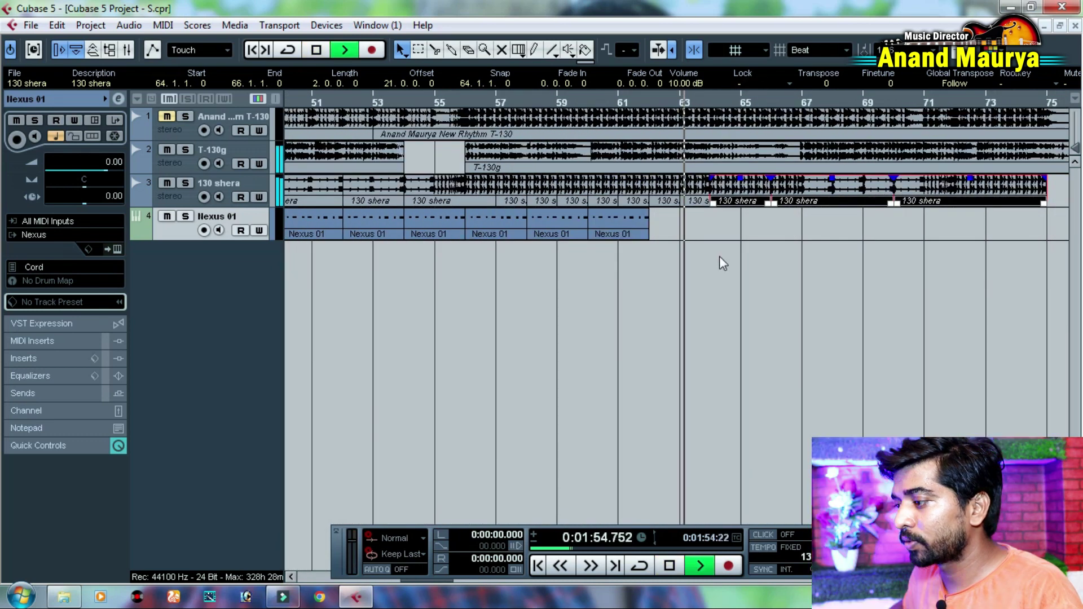
Listen on through the joint into the copied 130 shera clips at bar 64 and stop playback
key(g)
key(g)
key(h)
key(h)
key(h)
scroll(589, 251, right, 2)
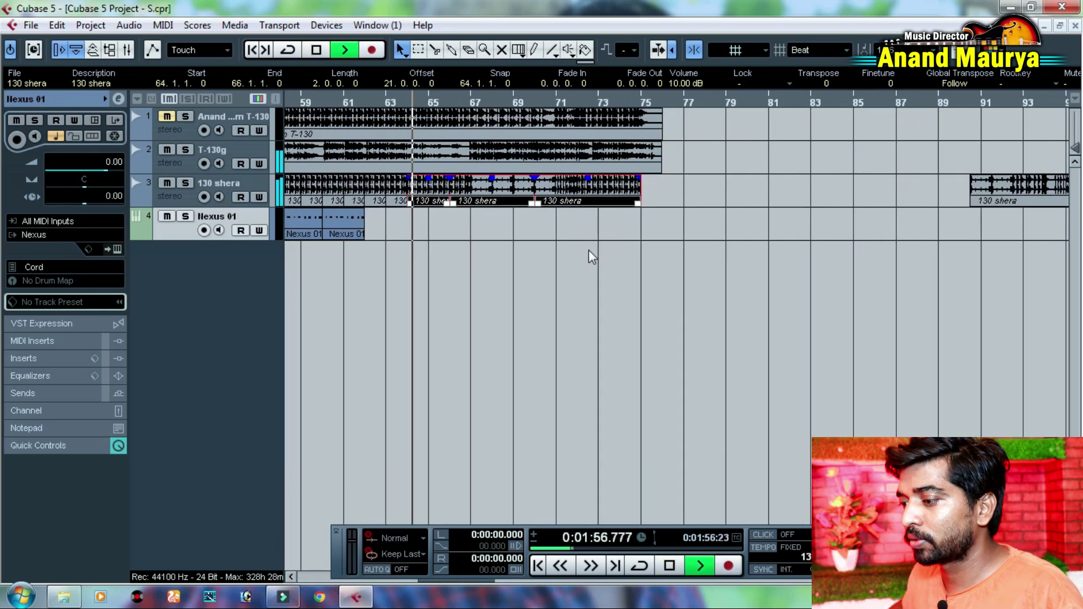
key(space)
Repeat the last Nexus 01 clip seven times so the chords run on to bar 76
scroll(621, 237, left, 4)
click(619, 233)
key(ctrl+d)
key(ctrl+d)
key(ctrl+d)
key(ctrl+d)
key(ctrl+d)
key(ctrl+d)
key(ctrl+d)
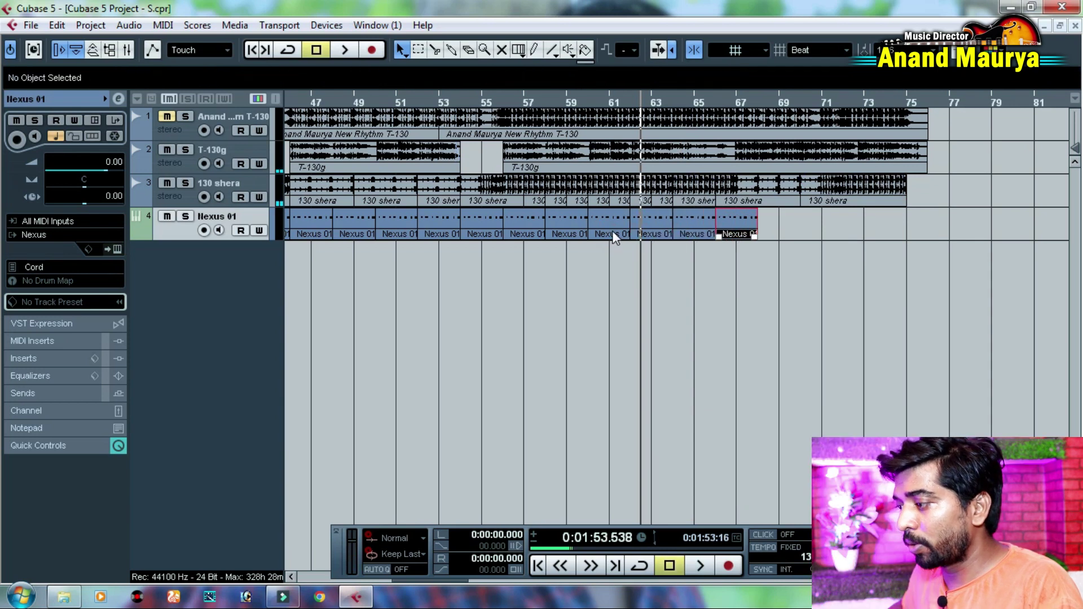
Move the last long 130 shera clip to 91.1.1 and play its ending from bar 126
scroll(567, 279, right, 5)
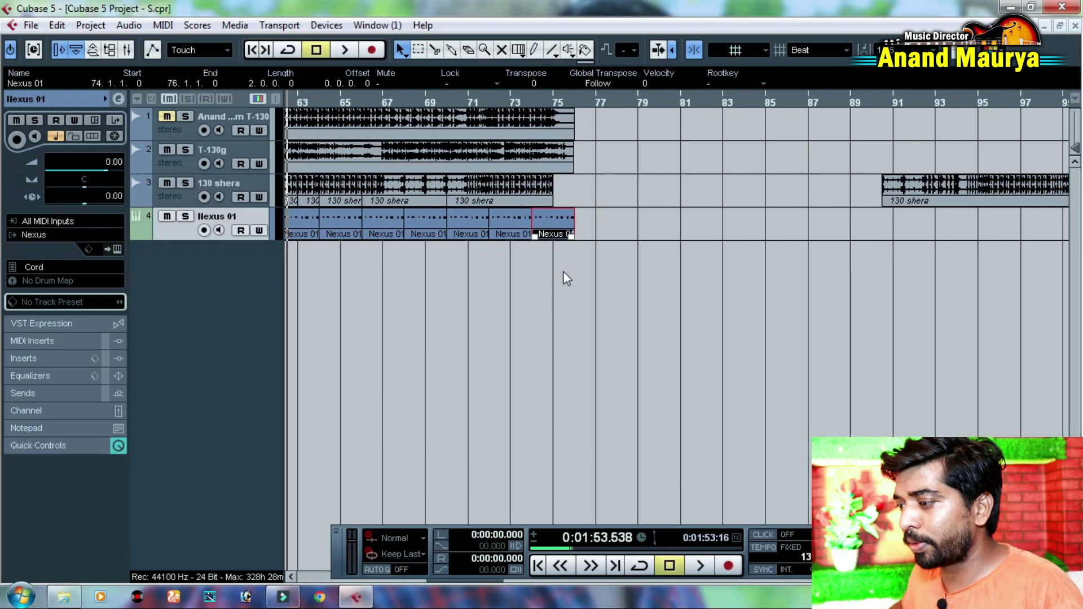
click(543, 103)
scroll(559, 115, right, 14)
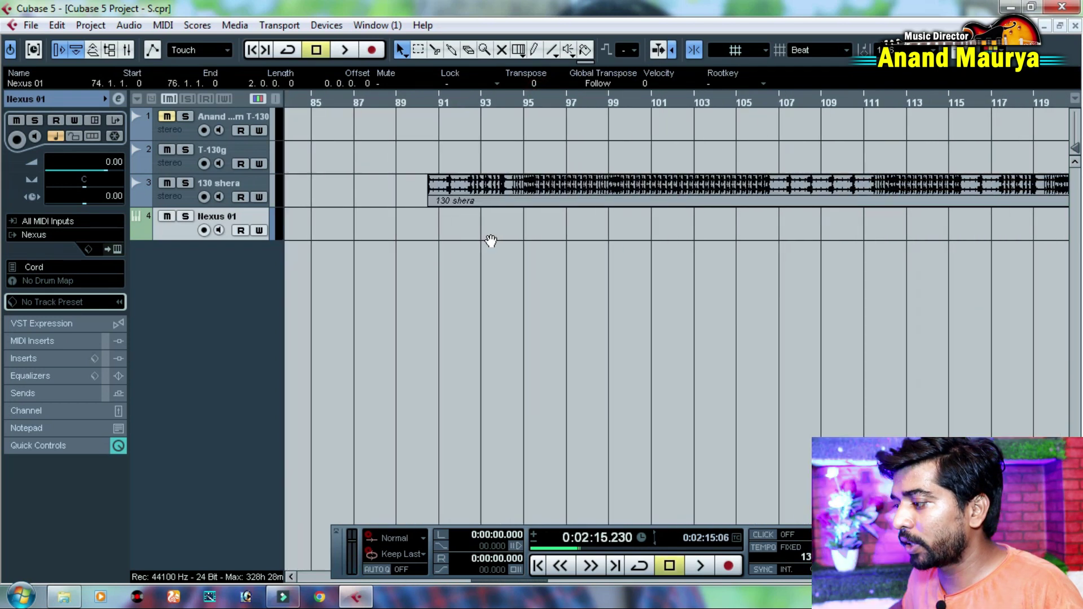
drag(749, 104, 735, 146)
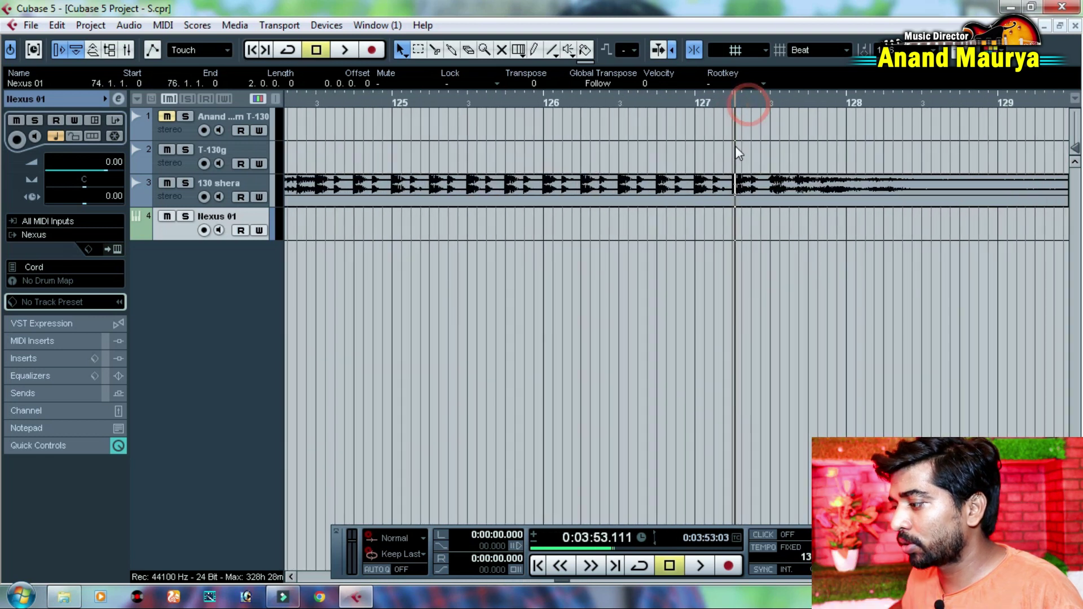
key(space)
drag(794, 192, 875, 192)
key(space)
click(674, 104)
click(541, 103)
key(space)
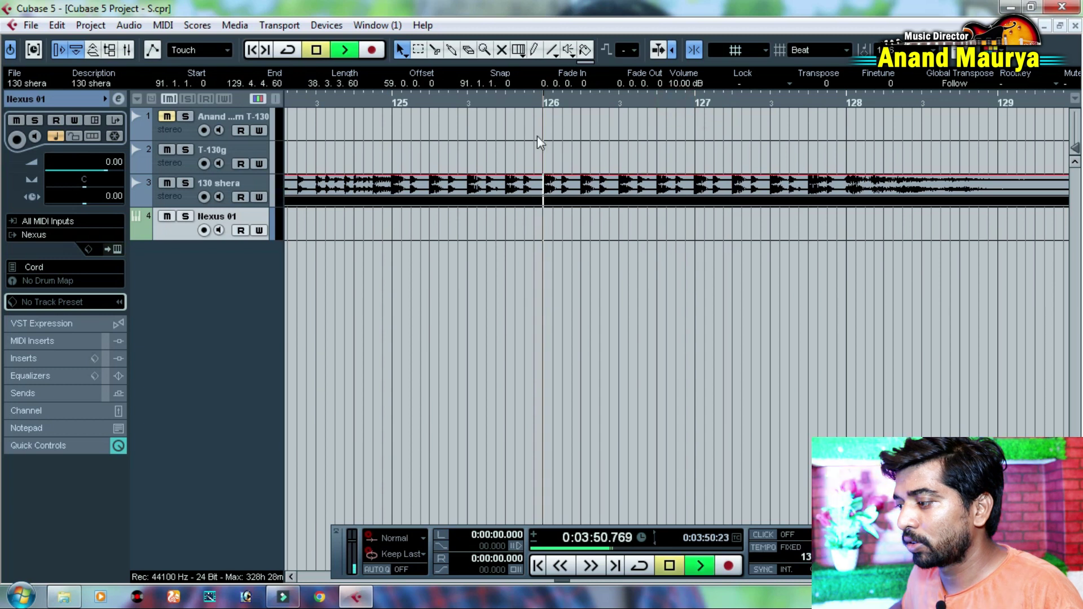
Cut the one-bar section between bars 127 and 128 out of 130 shera and put it at bar 74, replacing the clip there
alt+click(699, 195)
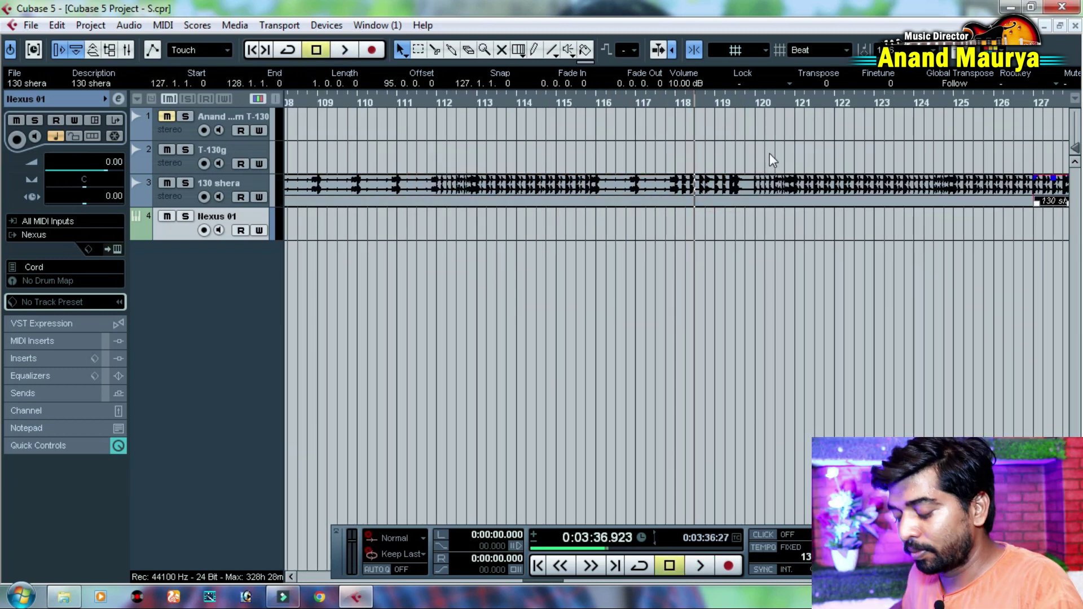
key(g)
key(g)
drag(925, 186, 345, 168)
scroll(698, 213, left, 3)
drag(797, 164, 411, 184)
drag(377, 105, 354, 183)
click(400, 191)
key(Delete)
drag(496, 187, 415, 189)
Move the one-bar ending of the track 1 rhythm to bar 75 on the 130 shera track, and shorten the last Nexus 01 clip to bar 75
drag(482, 137, 519, 179)
key(space)
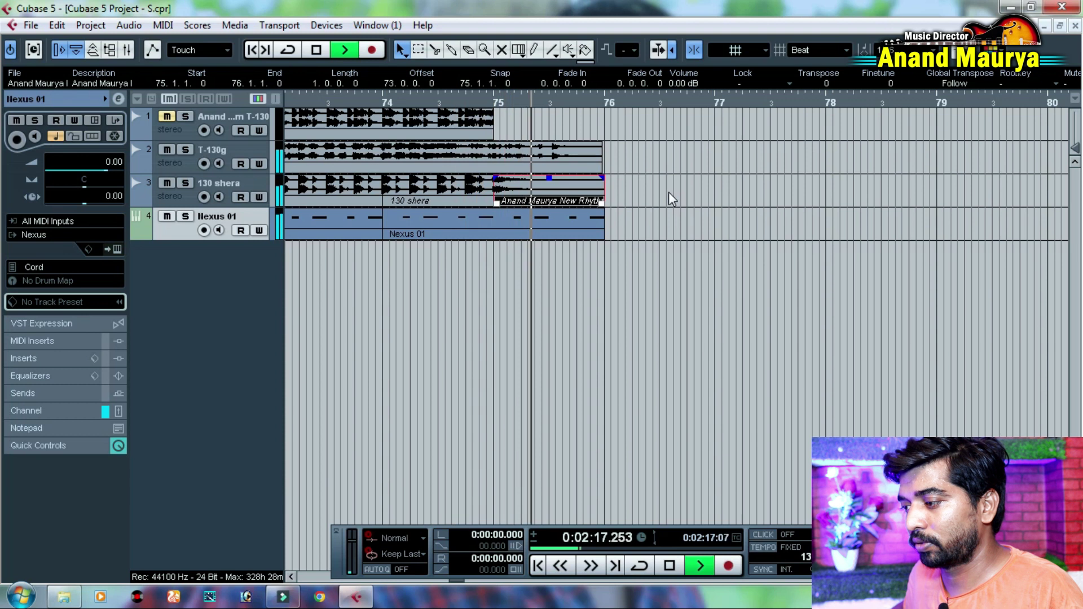
click(578, 226)
key(space)
key(space)
drag(598, 236, 494, 241)
click(616, 251)
Stop playback and delete the leftover 130 shera clips from bar 91 onward
key(g)
key(g)
key(g)
key(g)
key(g)
key(g)
key(g)
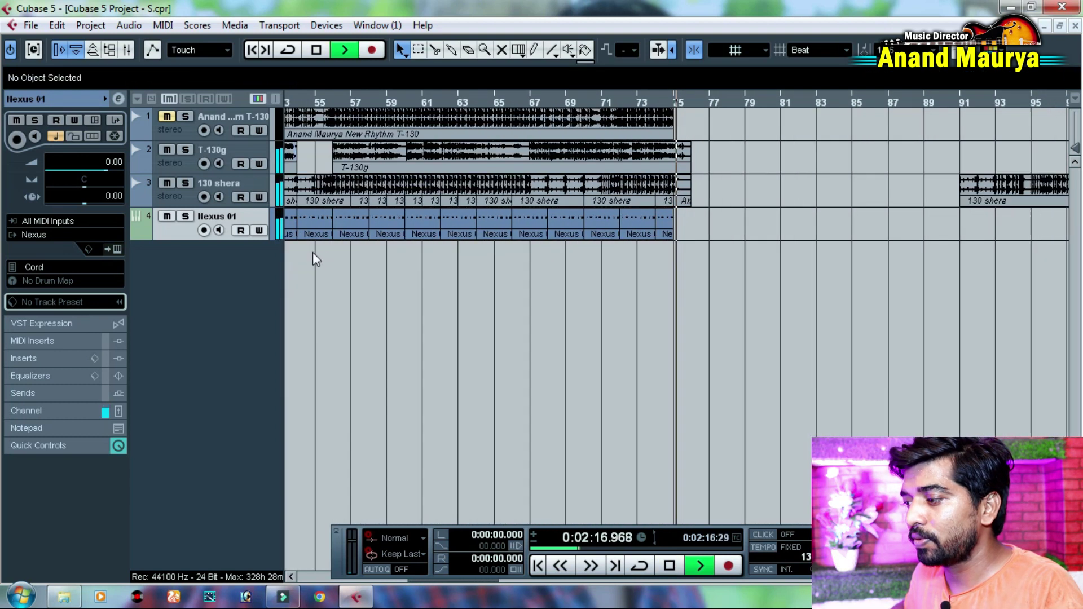
key(space)
drag(643, 148, 488, 196)
key(Delete)
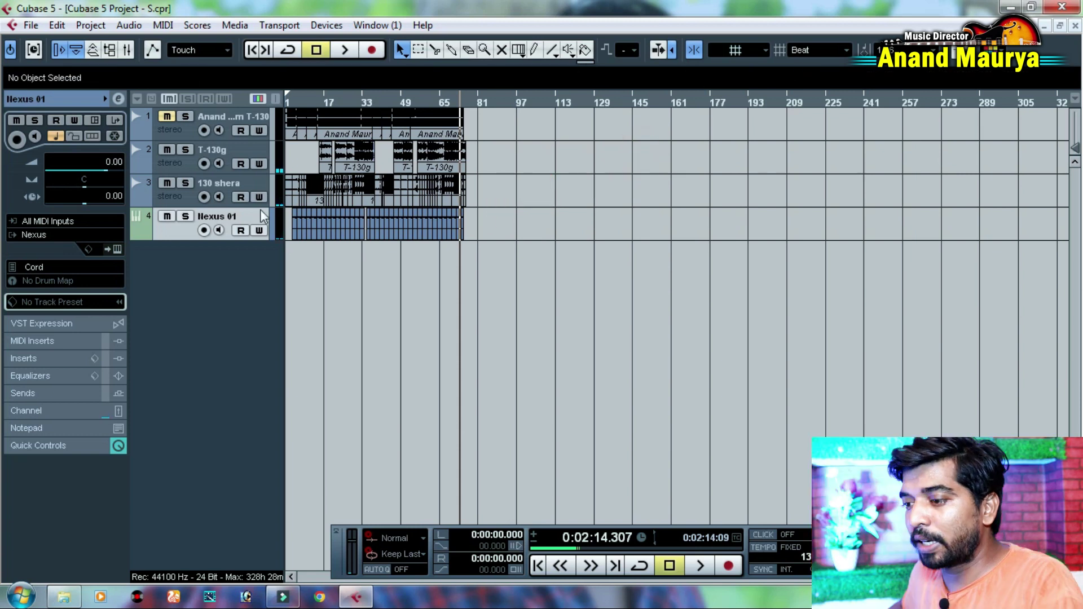
Duplicate the Nexus 01 track with its chord clips and open the copy's Nexus instrument
right_click(179, 229)
click(198, 274)
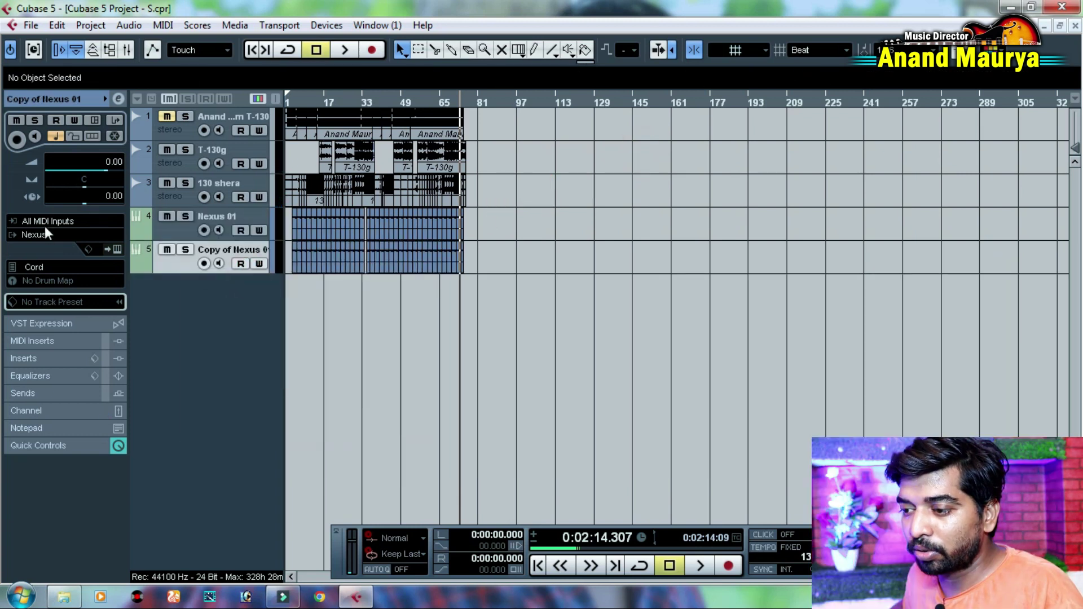
click(125, 248)
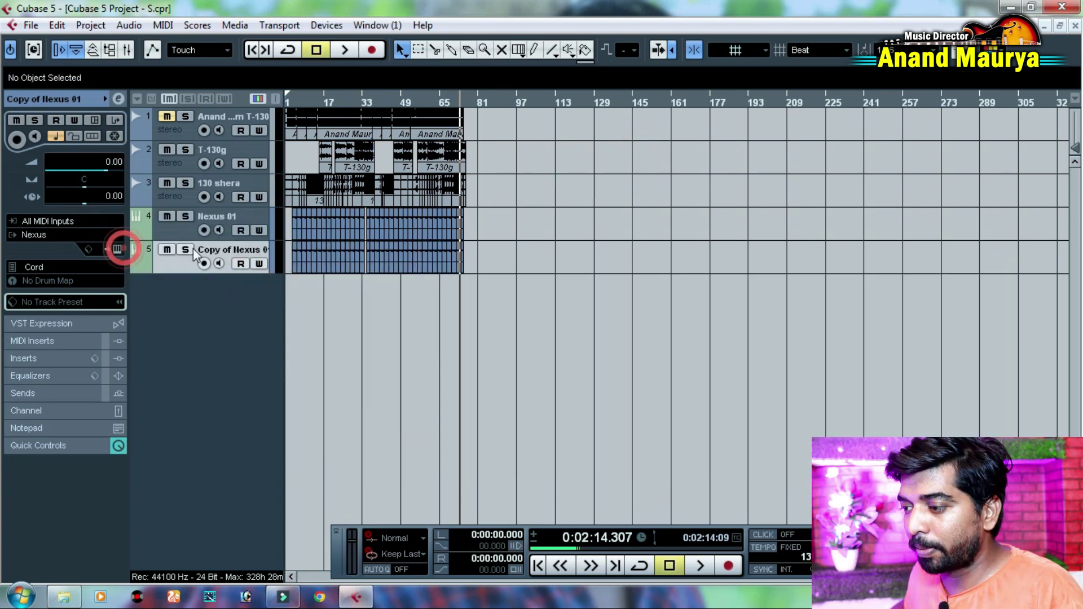
click(117, 250)
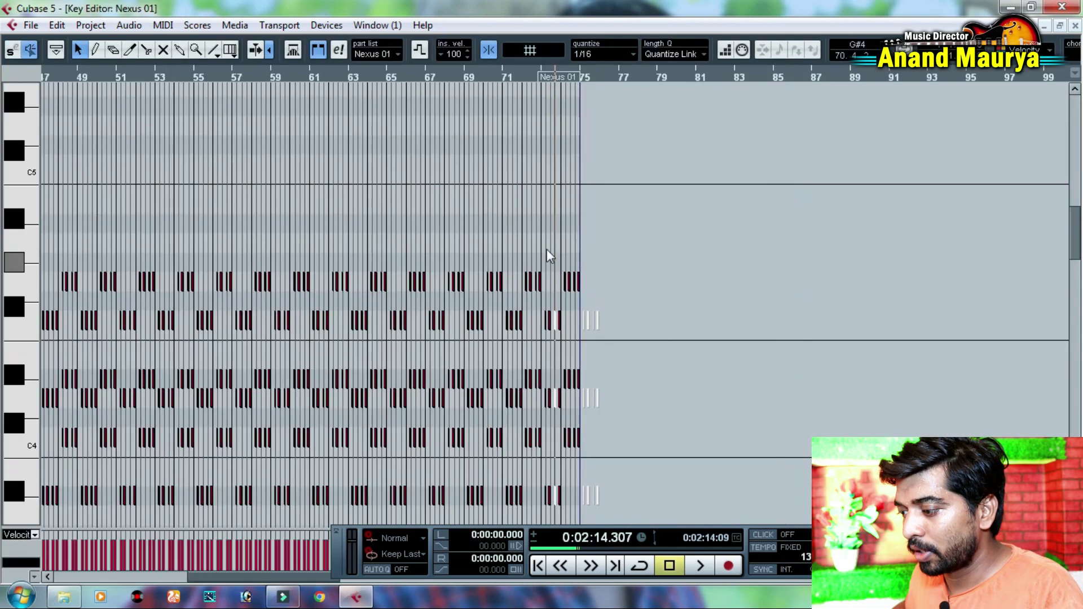
Delete all chord notes above C4 in the copied Nexus part, keeping the lowest notes, and close the note editor
drag(725, 239, 12, 423)
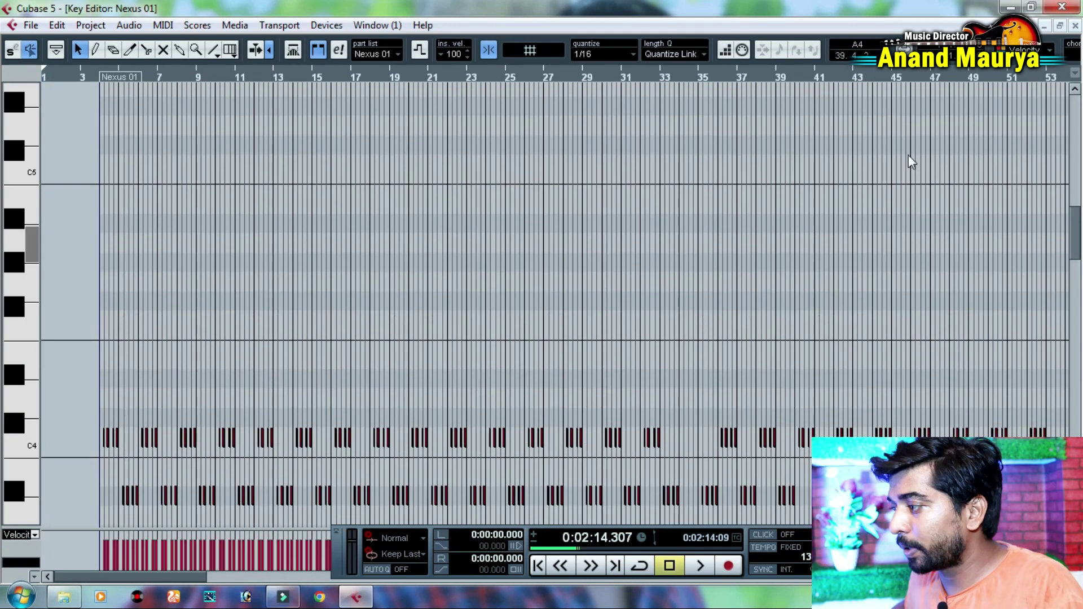
click(1075, 26)
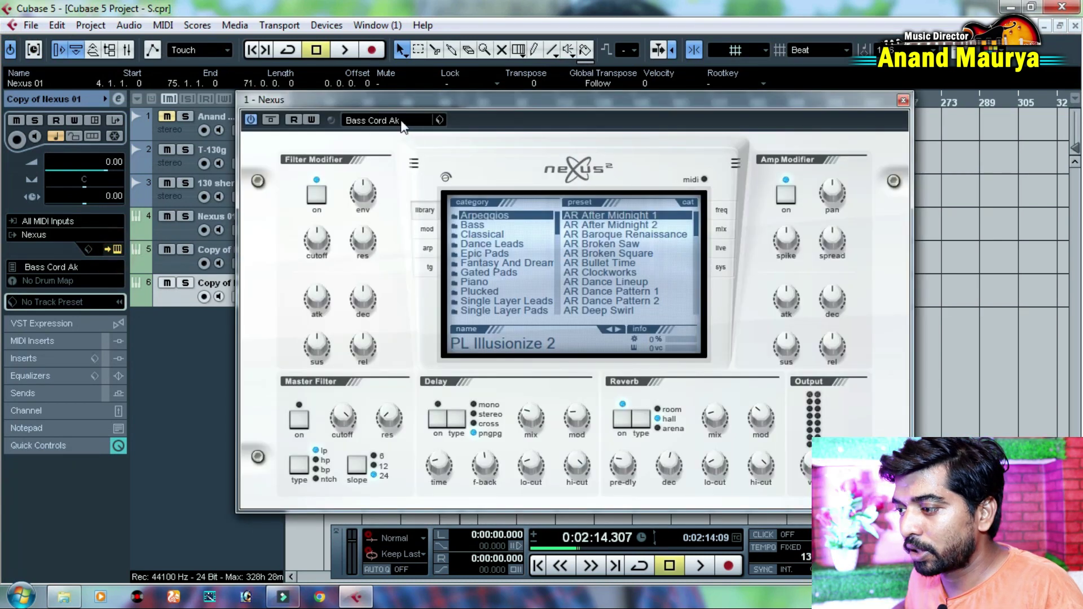
Load the Led New preset in the Nexus instrument of track 6 and close the instrument
click(401, 121)
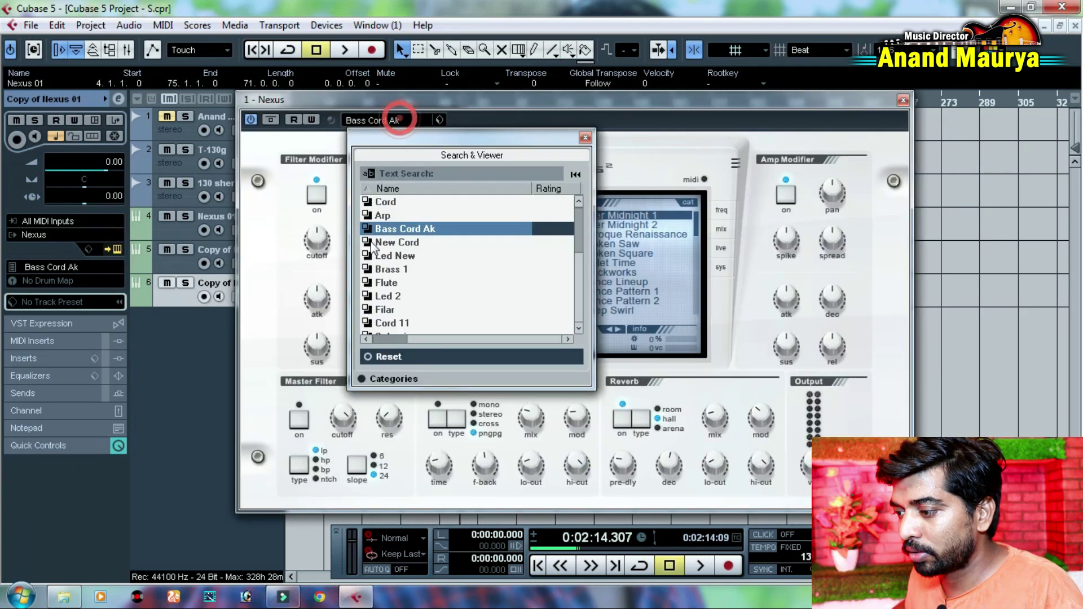
click(412, 257)
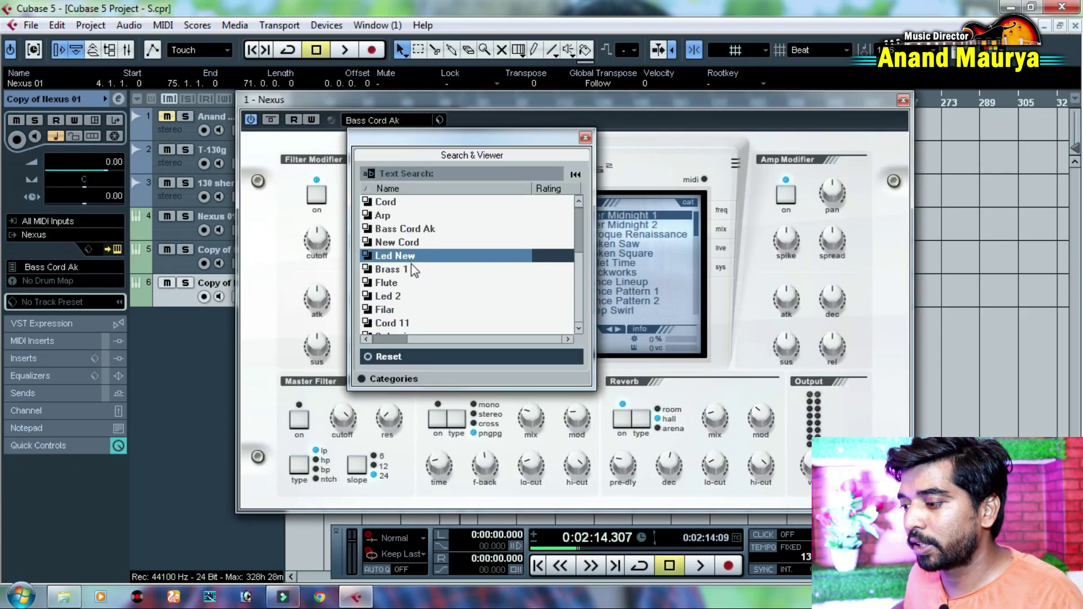
double_click(416, 257)
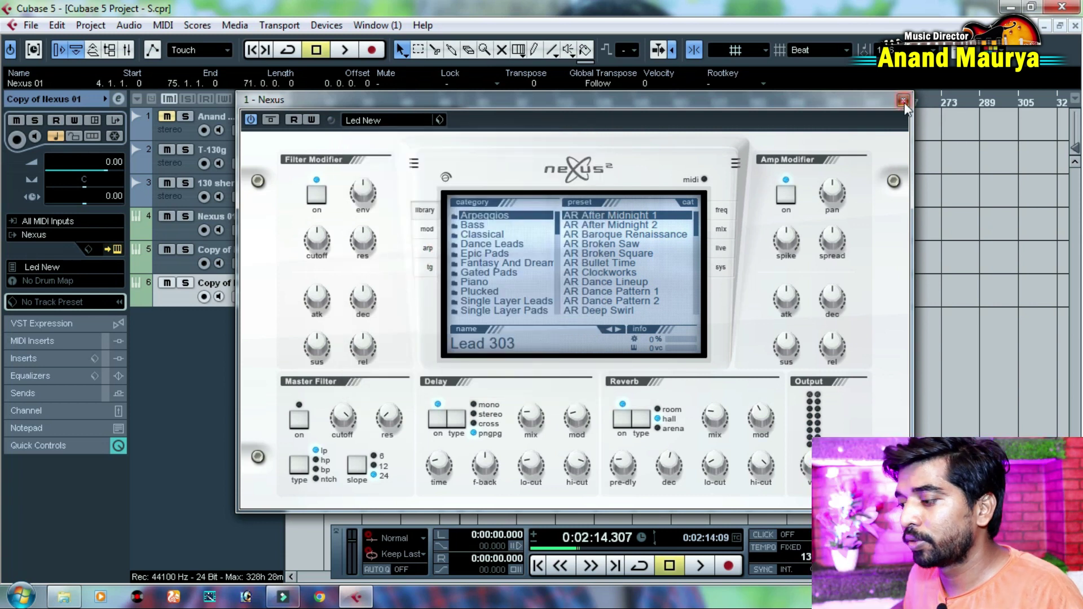
click(903, 101)
Play the arrangement from around bar 6 and briefly solo track 6 to judge its Nexus sound
key(space)
key(space)
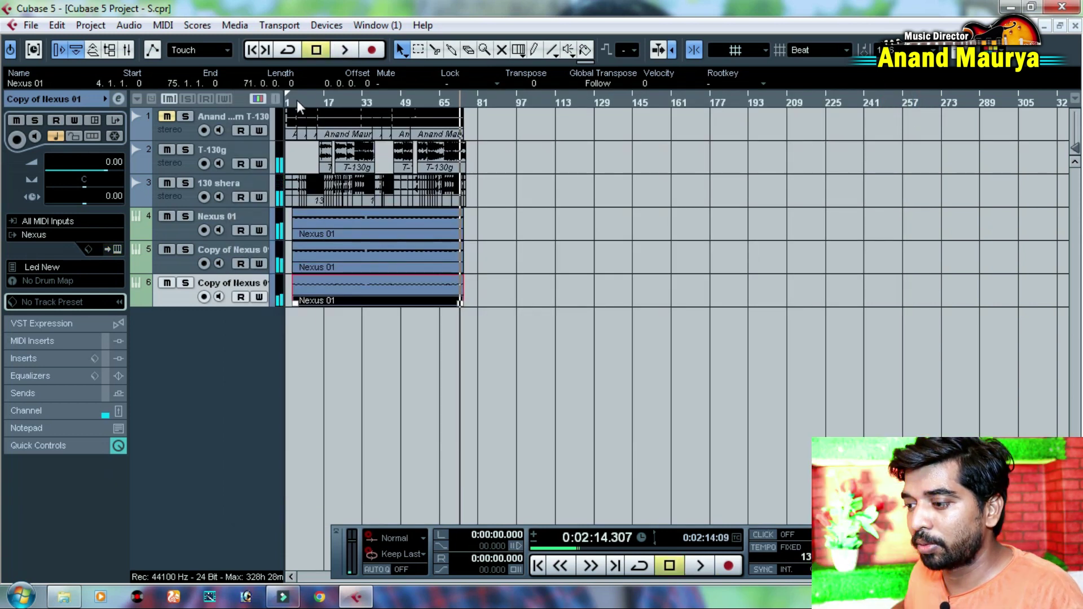
drag(296, 100, 296, 150)
key(space)
click(365, 346)
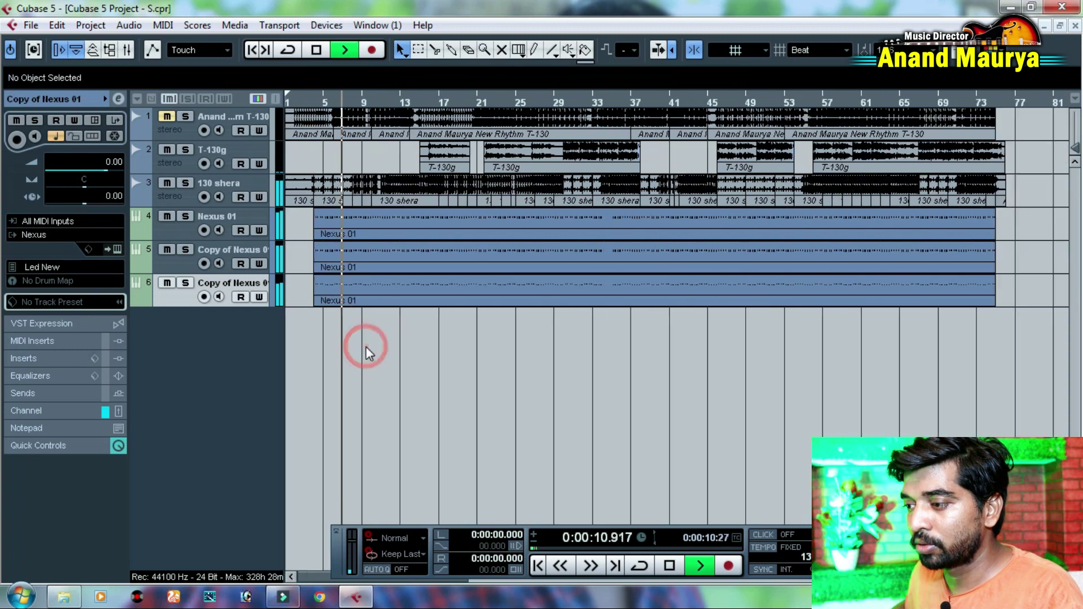
key(g)
key(h)
key(h)
key(h)
key(h)
key(h)
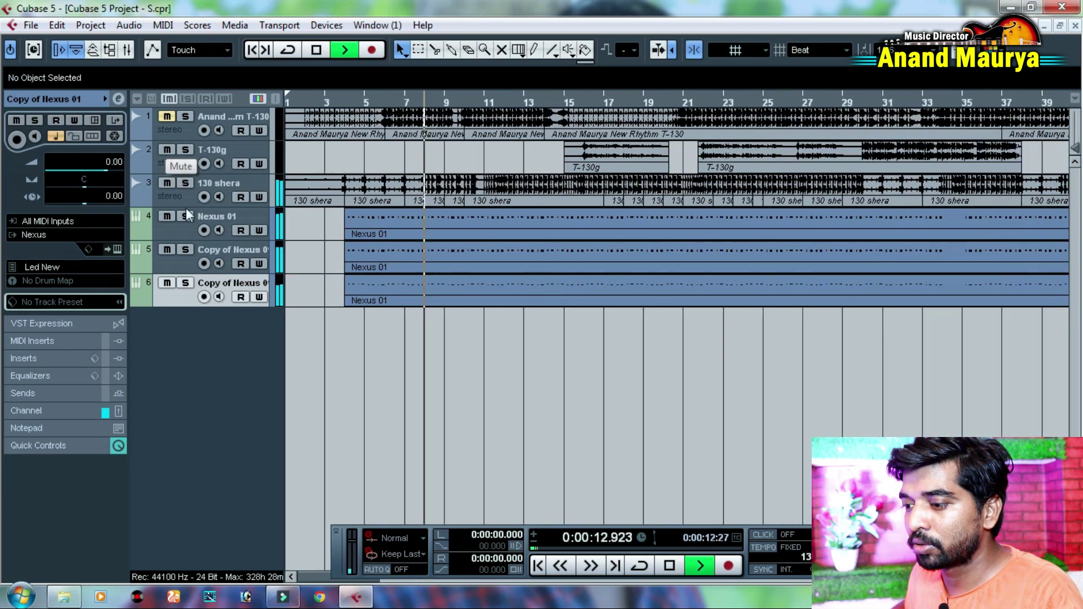
key(h)
click(185, 283)
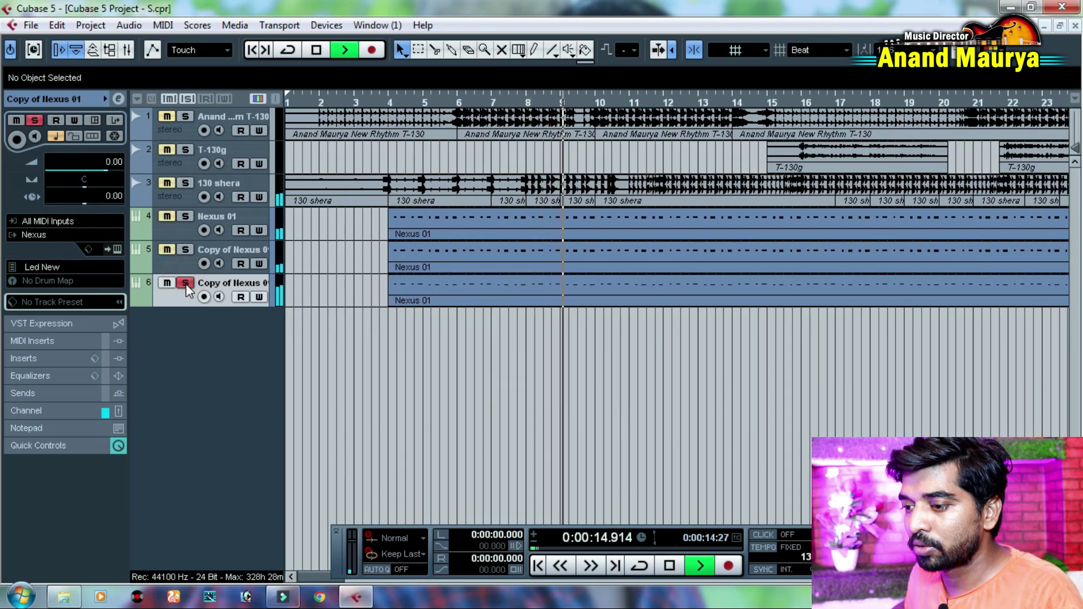
click(185, 283)
Load the New Cord preset in the Nexus instrument of track 6 and close the instrument
click(117, 249)
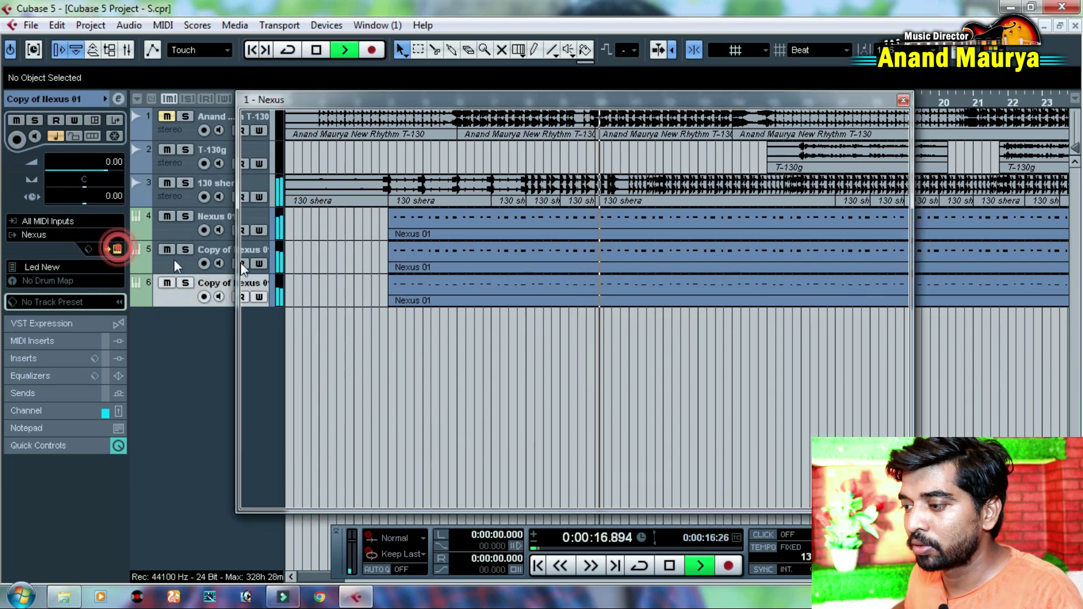
click(381, 120)
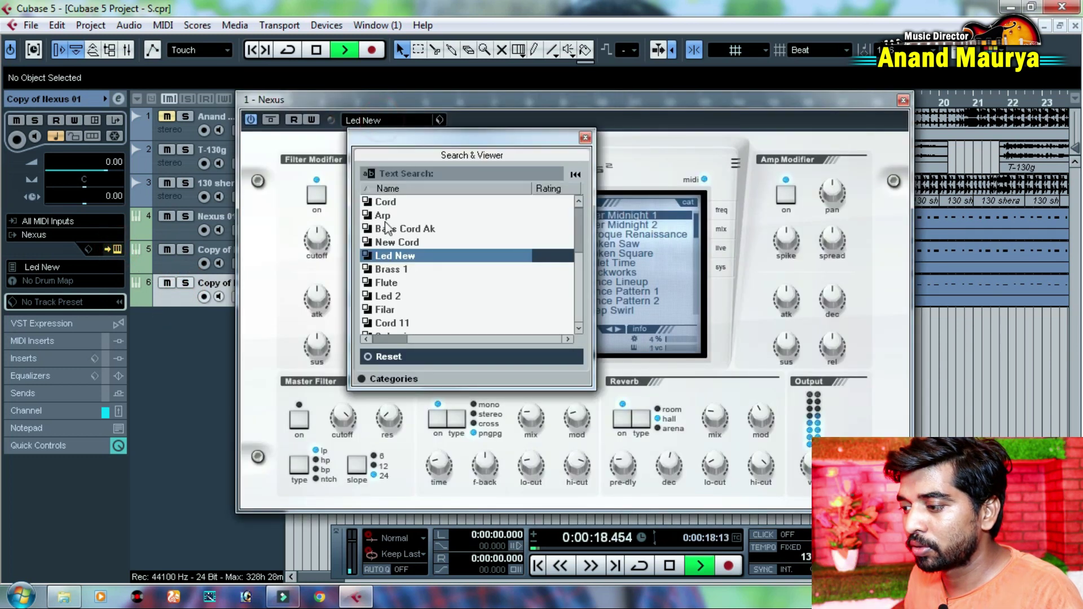
double_click(408, 243)
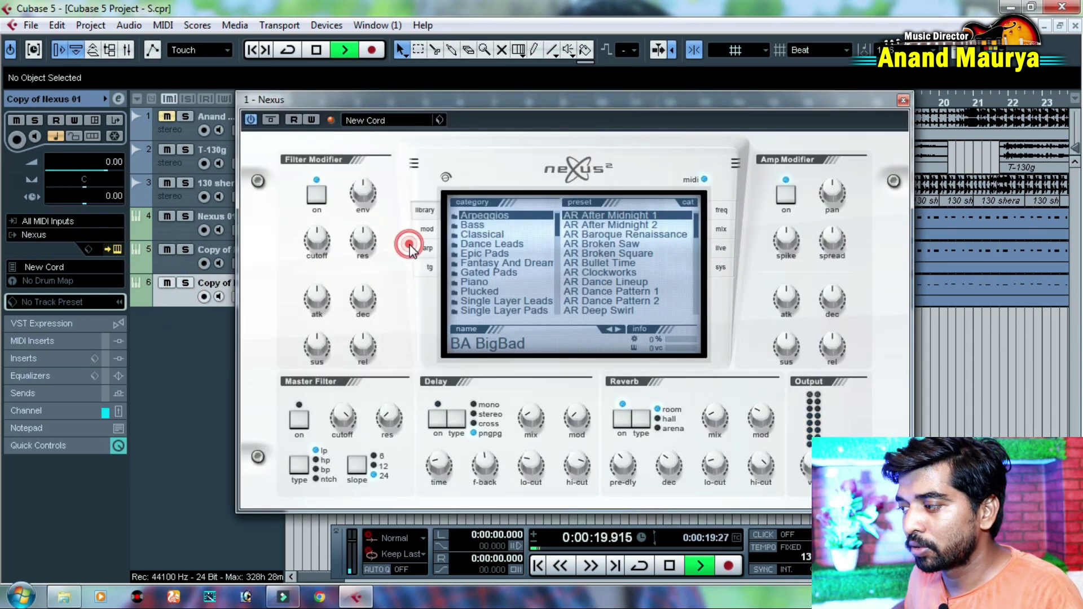
click(902, 100)
Listen to the New Cord sound together with the other tracks and stop playback
key(h)
key(h)
key(h)
key(h)
key(g)
key(g)
key(g)
key(g)
key(g)
key(g)
key(g)
key(g)
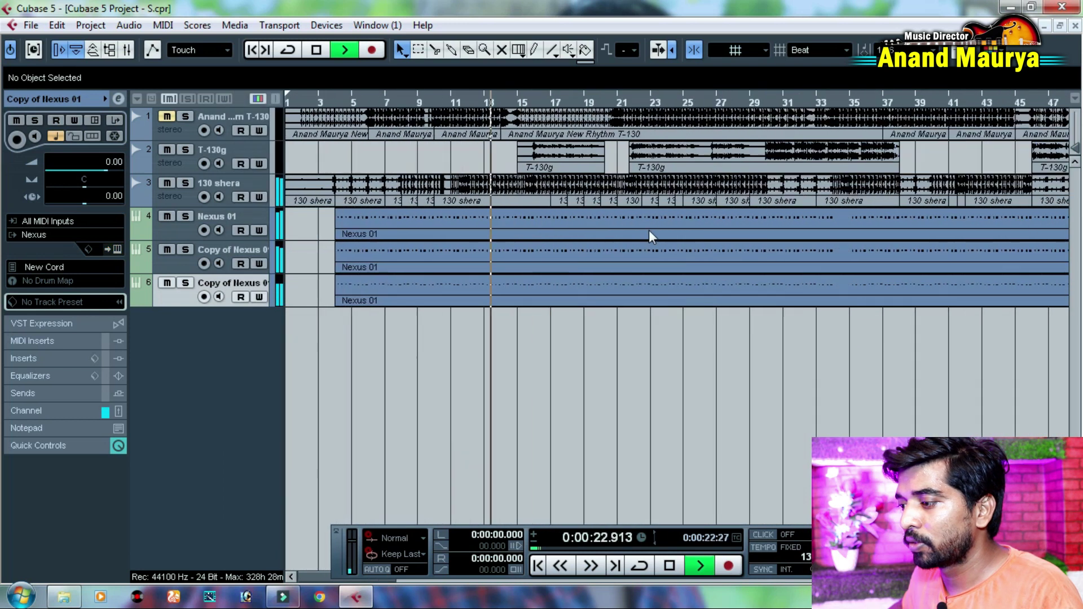
key(g)
key(space)
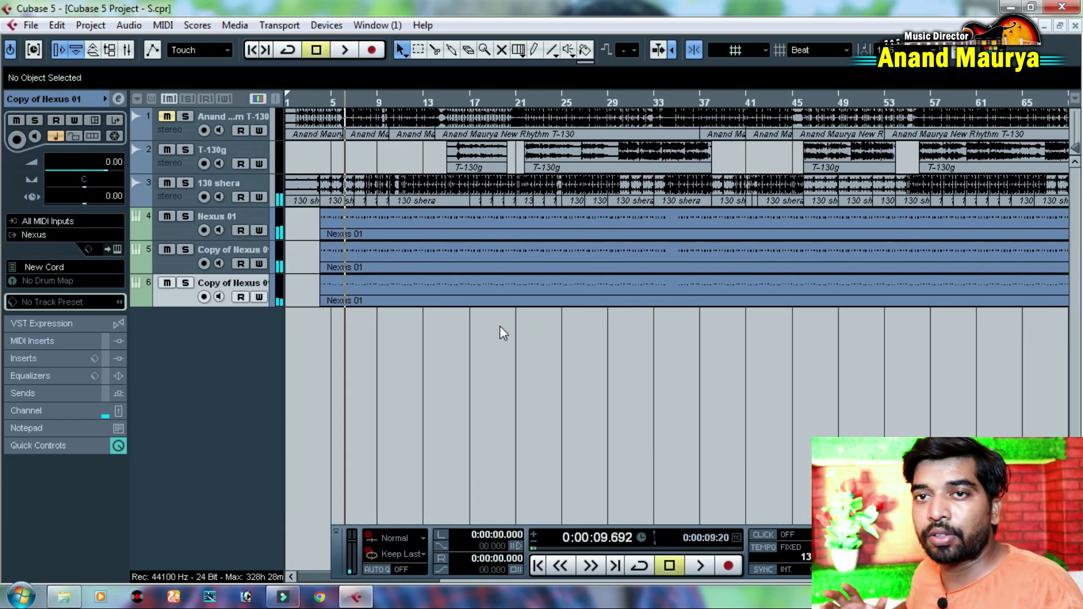
Play the arrangement from bar 6, jump to around bar 14, and check how the first T-130g clip enters
key(h)
key(h)
key(h)
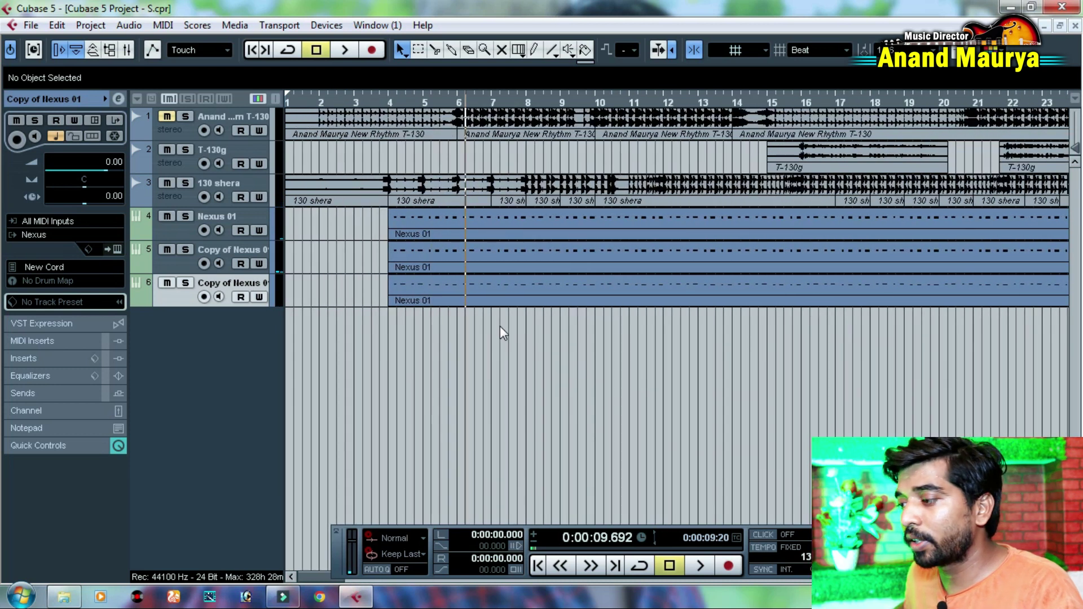
key(space)
click(758, 100)
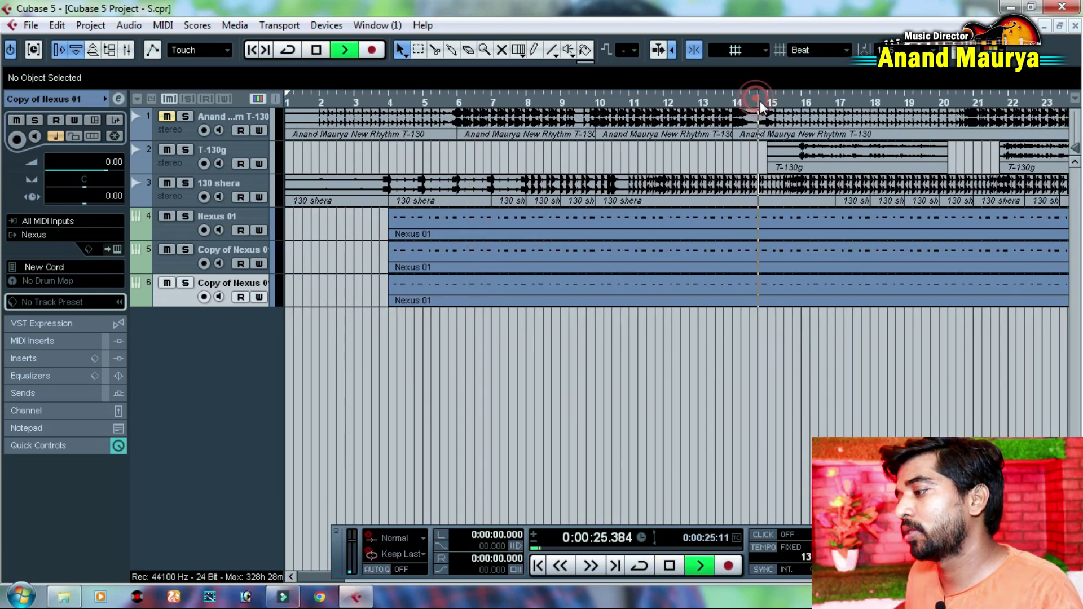
click(871, 360)
key(g)
key(g)
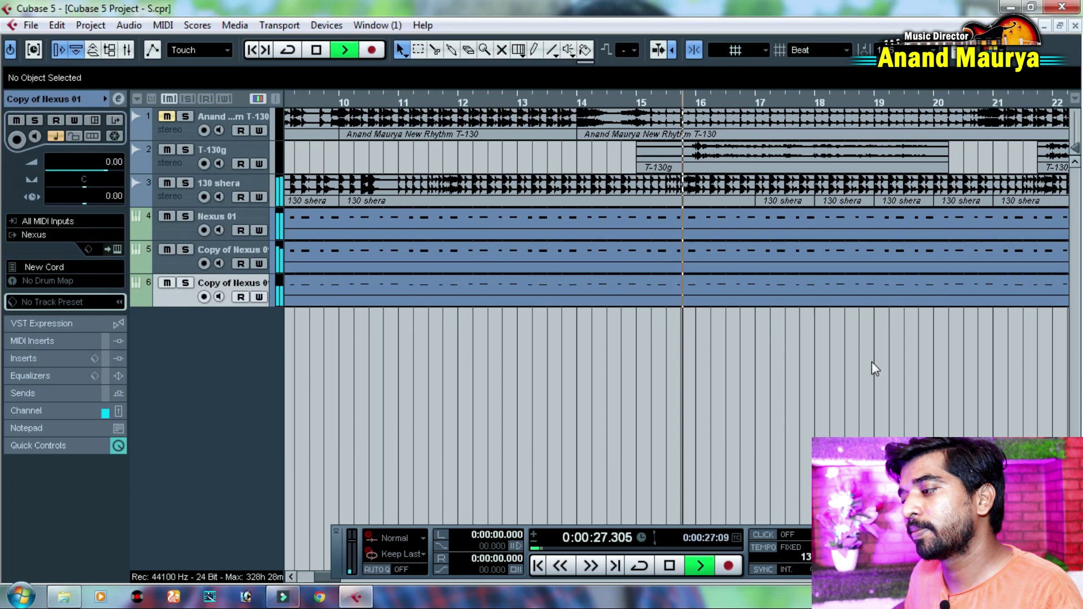
key(g)
key(g)
key(g)
key(g)
key(g)
key(g)
key(g)
key(g)
key(g)
key(h)
key(h)
key(h)
key(h)
key(h)
key(h)
key(h)
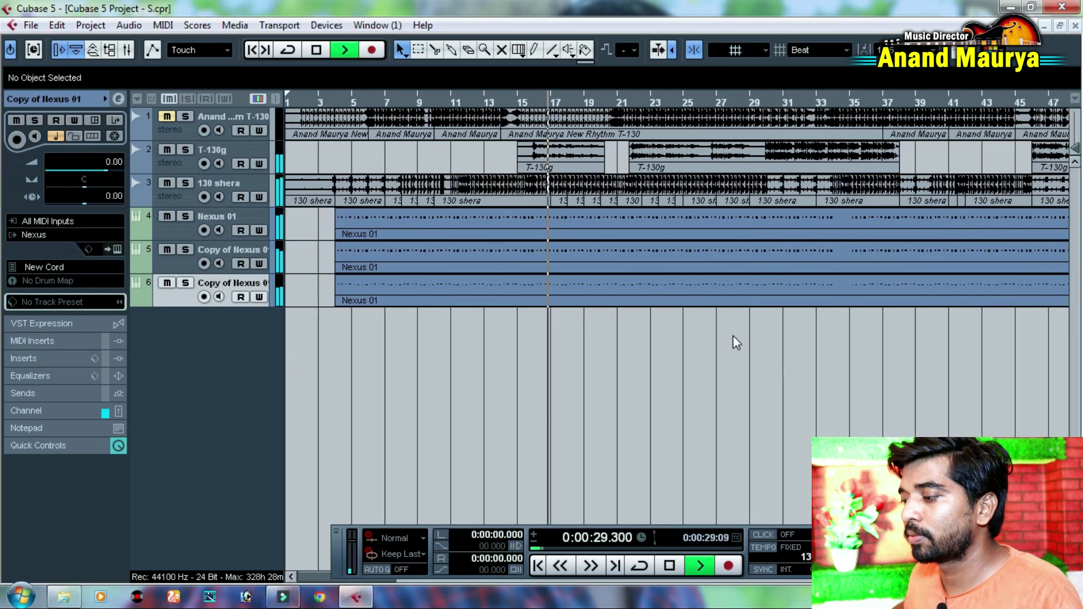
key(h)
key(h)
key(h)
key(h)
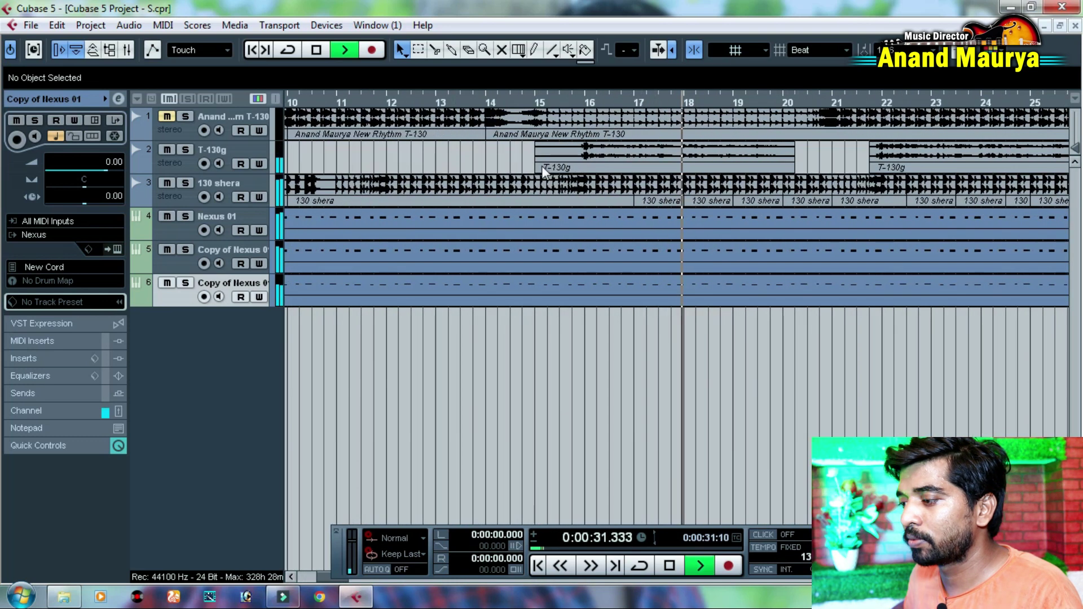
Trim the start of the first T-130g clip from bar 15 to about the middle of that bar
click(537, 160)
drag(535, 169, 564, 167)
click(797, 351)
Listen on to around bar 31 to check T-130g against 130 shera and the Nexus layers, and stop playback
drag(891, 336, 666, 332)
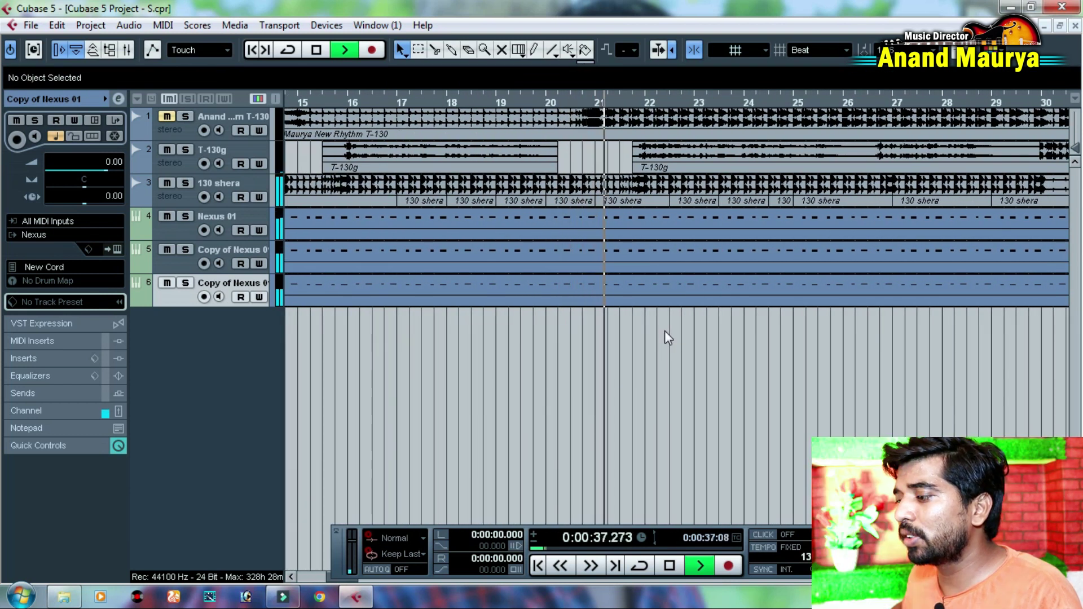
key(h)
key(h)
drag(886, 338, 640, 335)
key(h)
drag(883, 320, 685, 338)
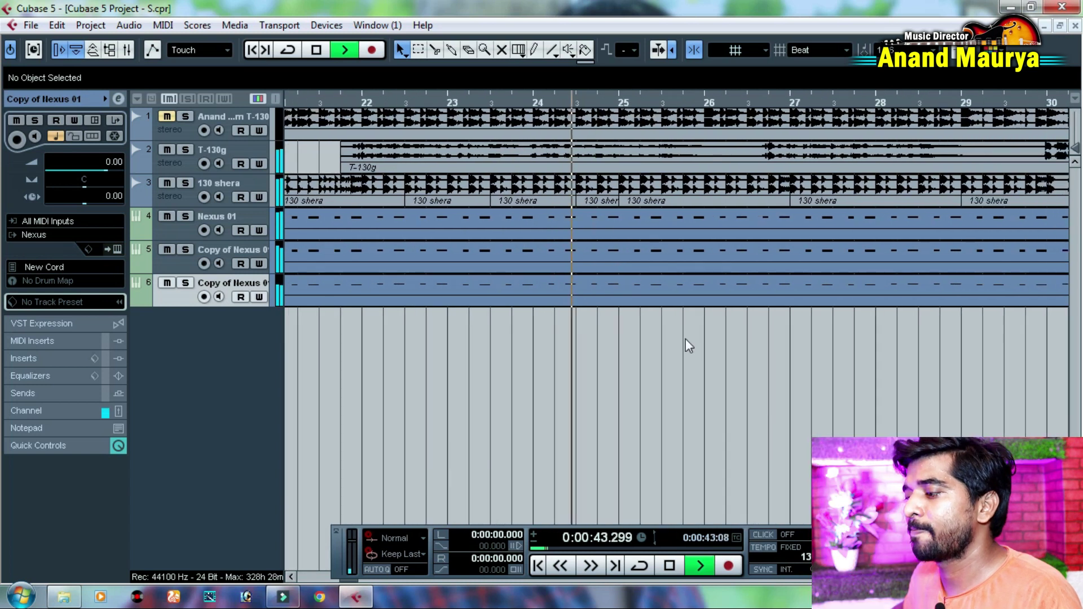
key(h)
key(h)
drag(846, 354, 598, 372)
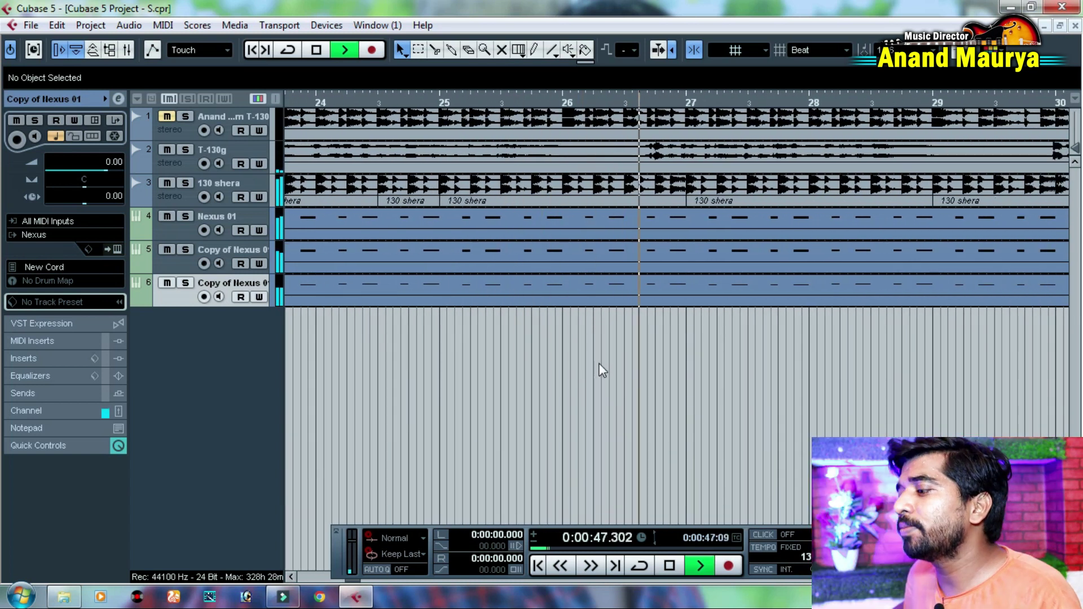
scroll(634, 380, down, 4)
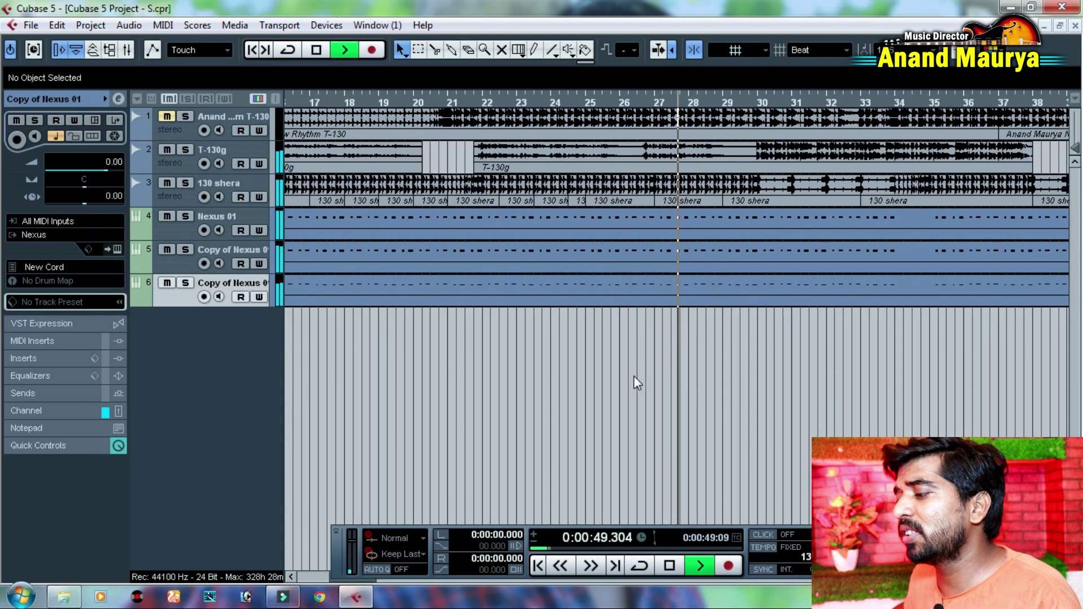
key(h)
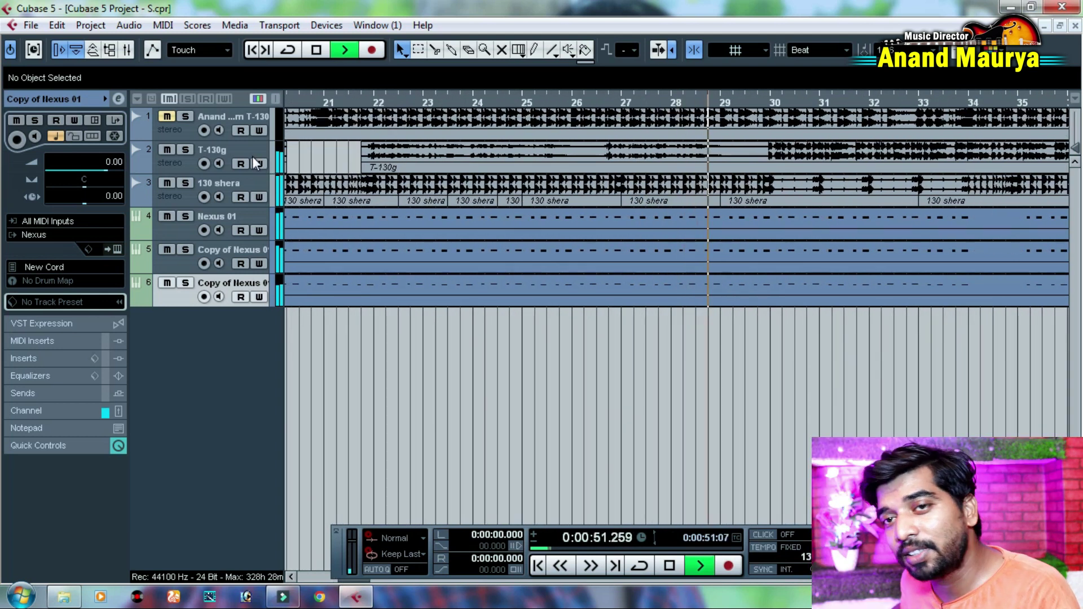
scroll(600, 261, up, 2)
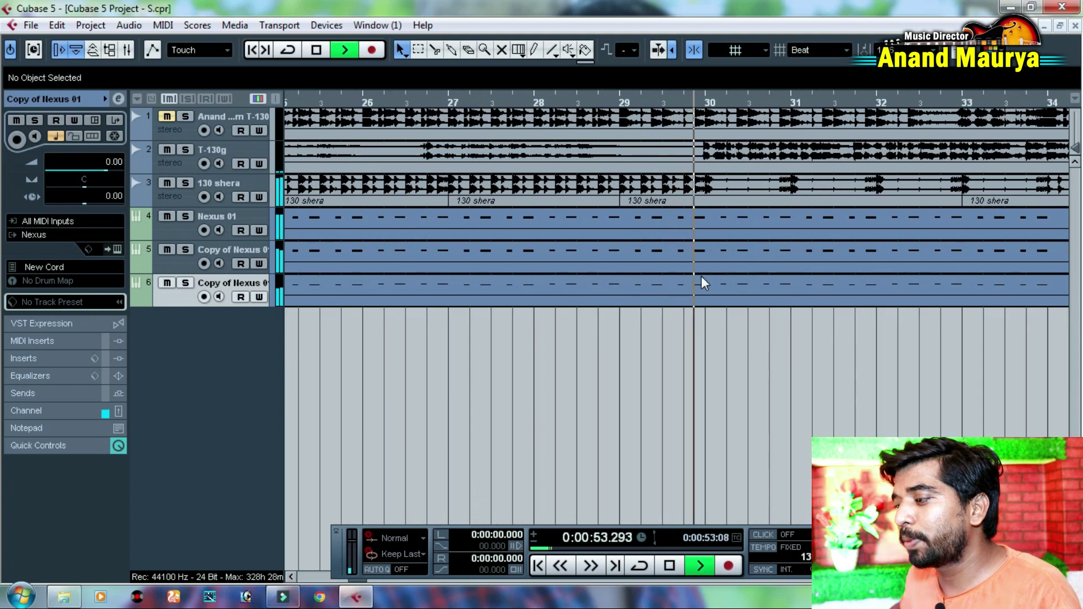
scroll(702, 277, down, 5)
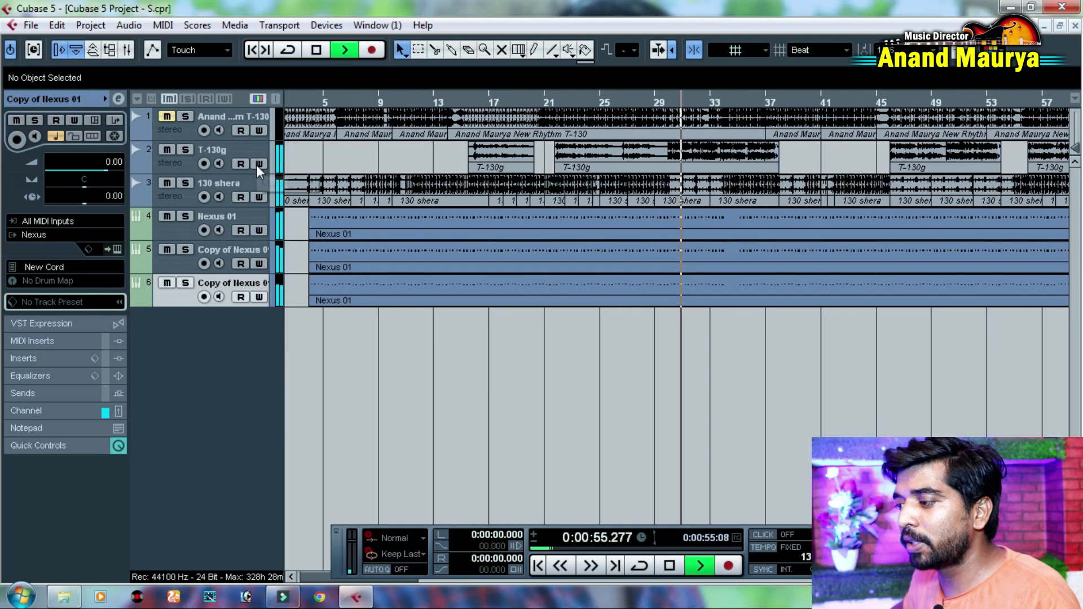
key(g)
key(space)
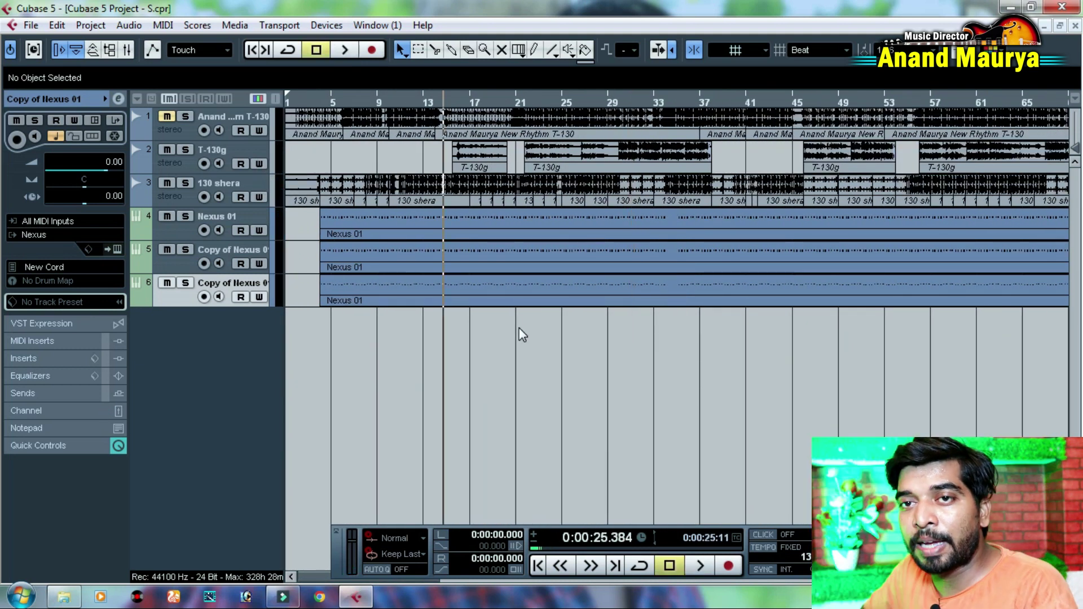